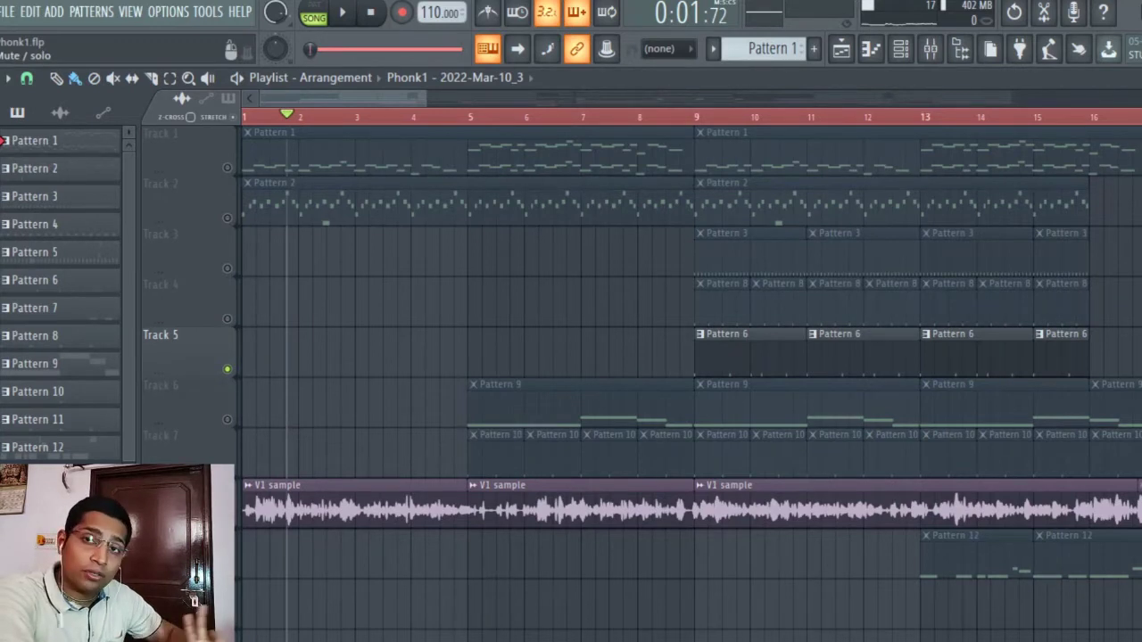
# Step: Mute the V1 sample track and play back the Pattern 10 clips on Track 7 alone, starting just before bar 9
pyautogui.click(227, 521)
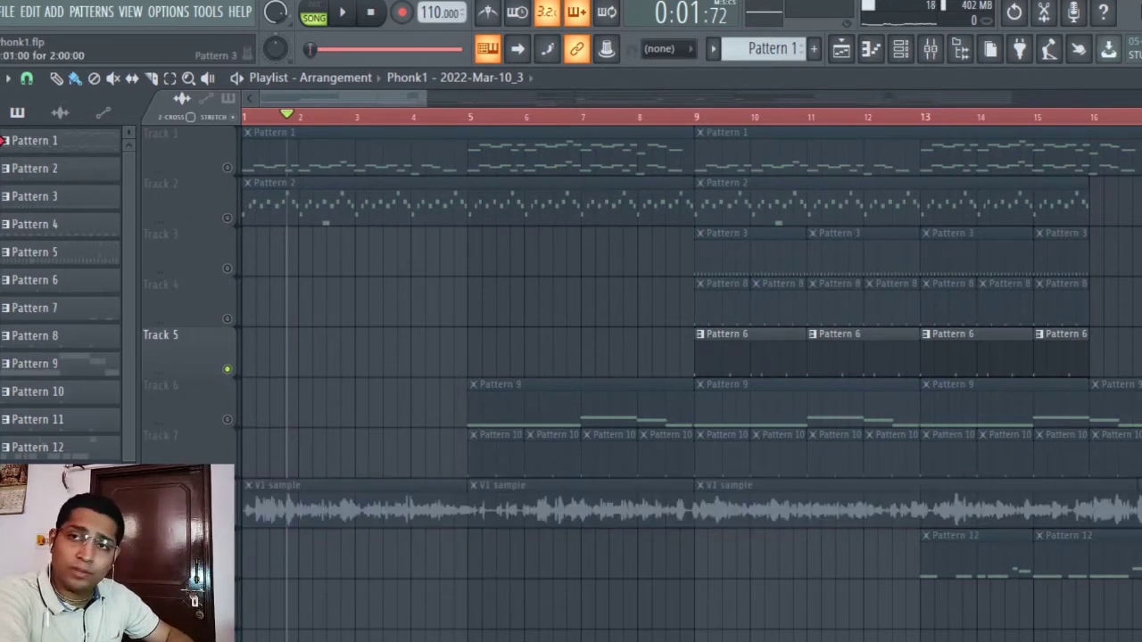
pyautogui.press('space')
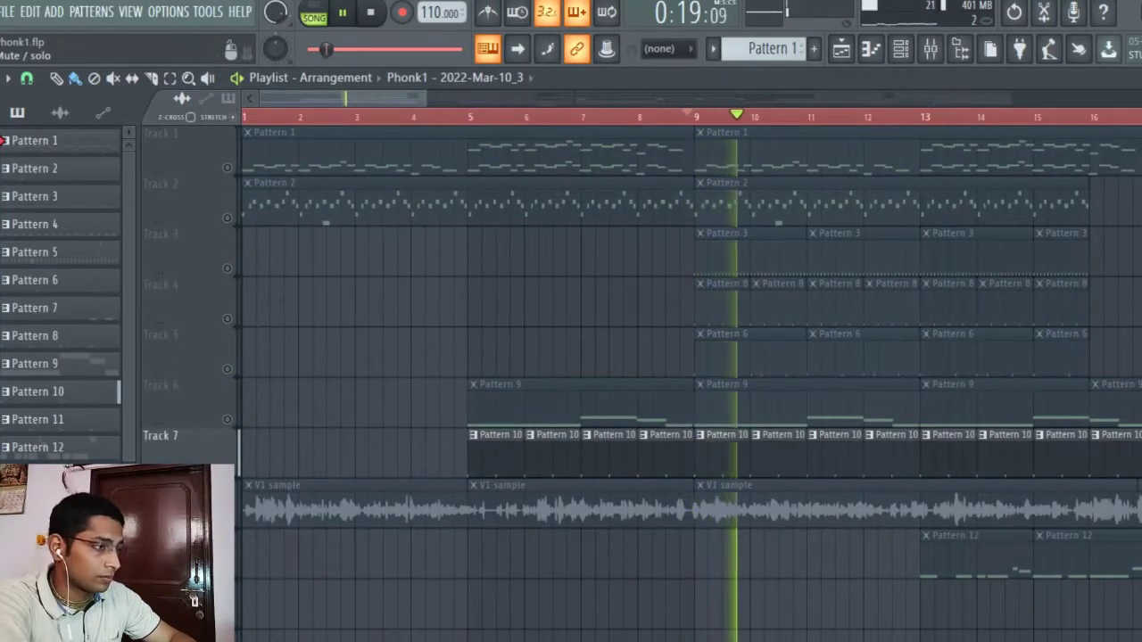
pyautogui.press('space')
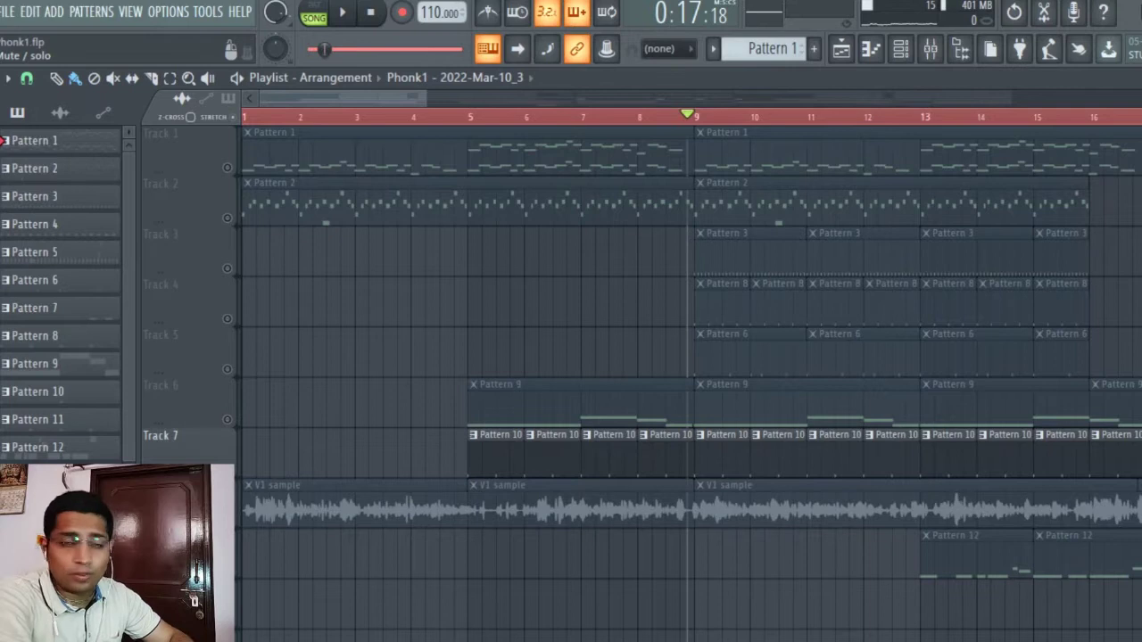
# Step: Play back the Pattern 12 clips on their own from bar 13
pyautogui.click(926, 546)
pyautogui.press('space')
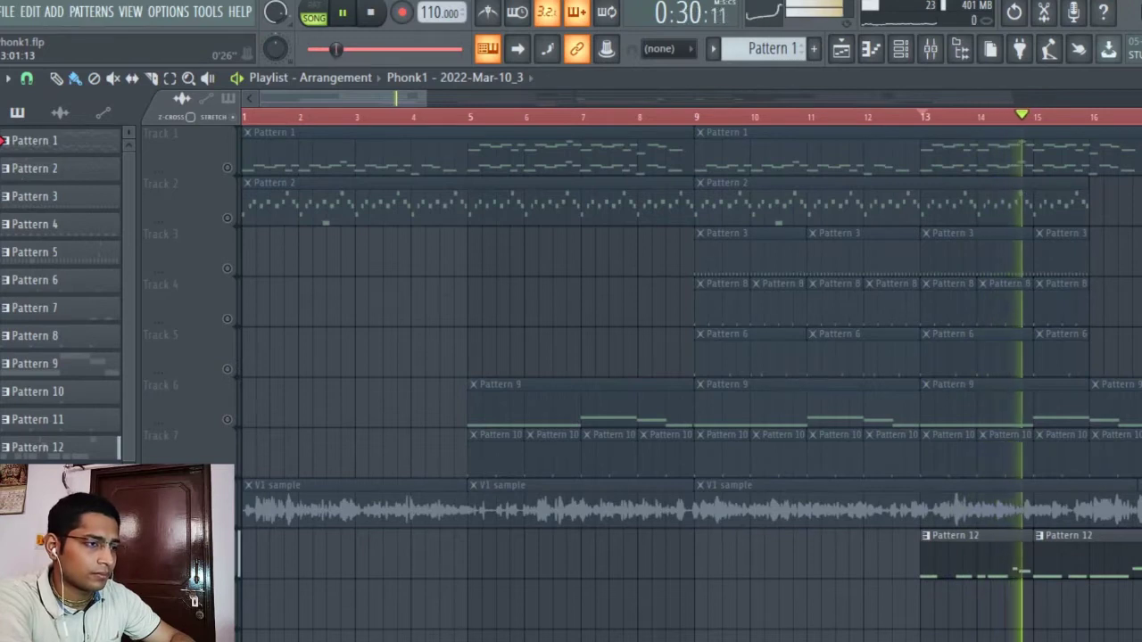
pyautogui.press('space')
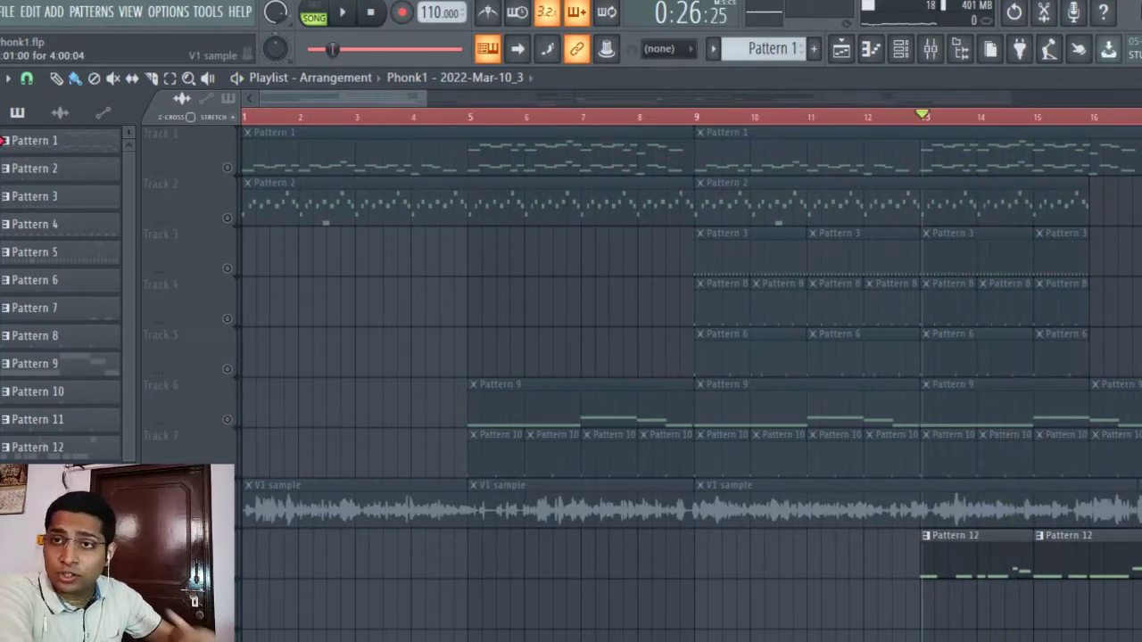
# Step: Unmute the V1 sample track and play the vocal sample from within bar 1
pyautogui.click(187, 501)
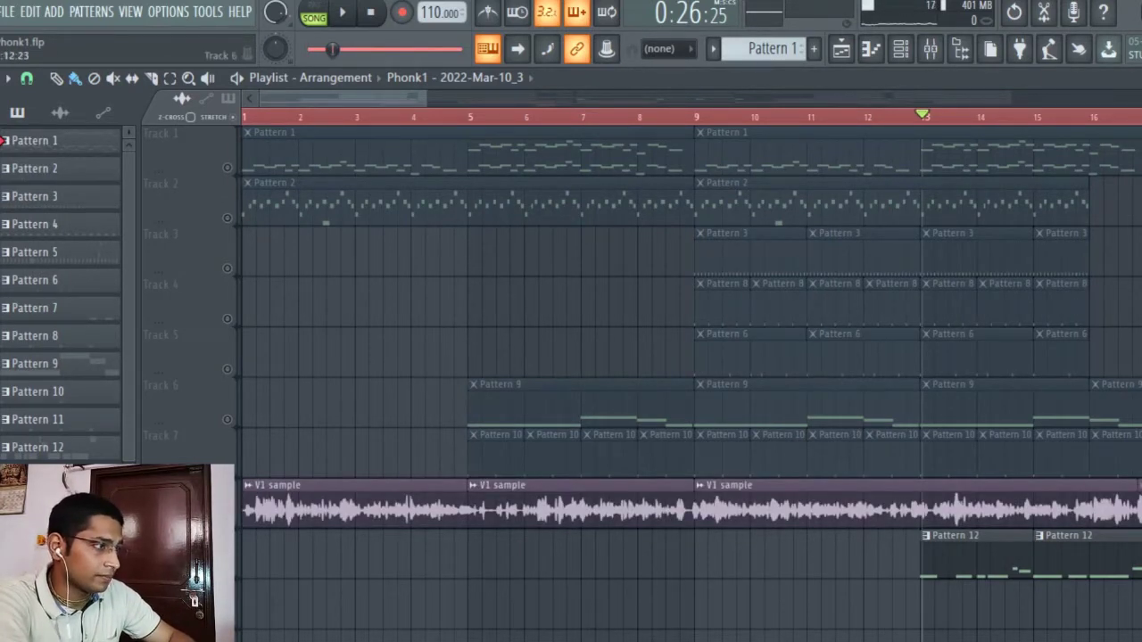
pyautogui.press('space')
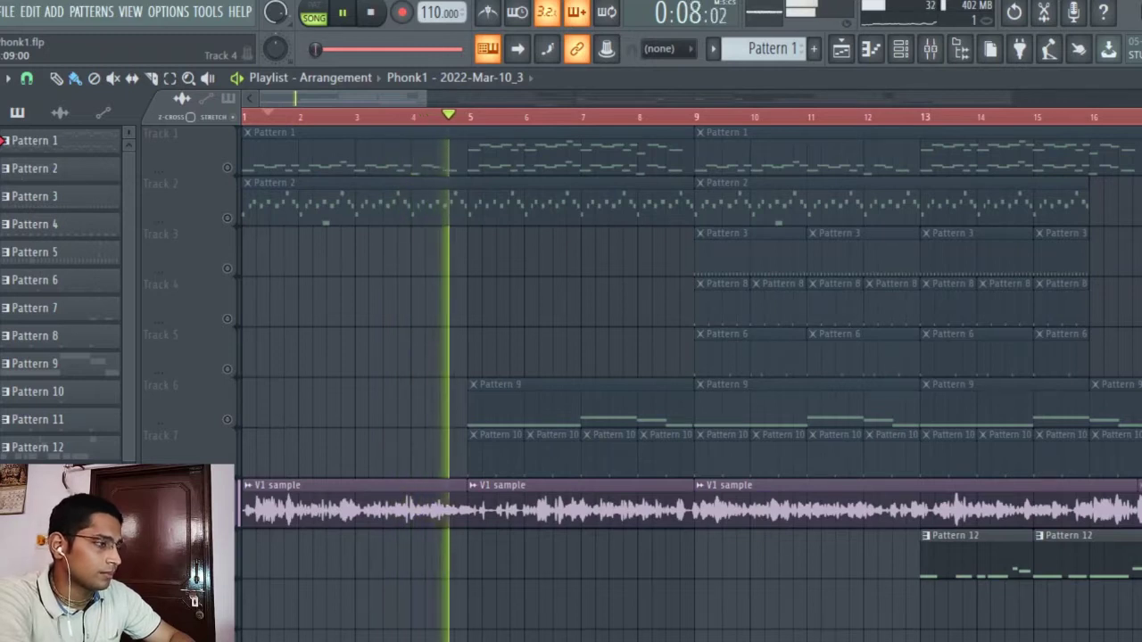
pyautogui.press('space')
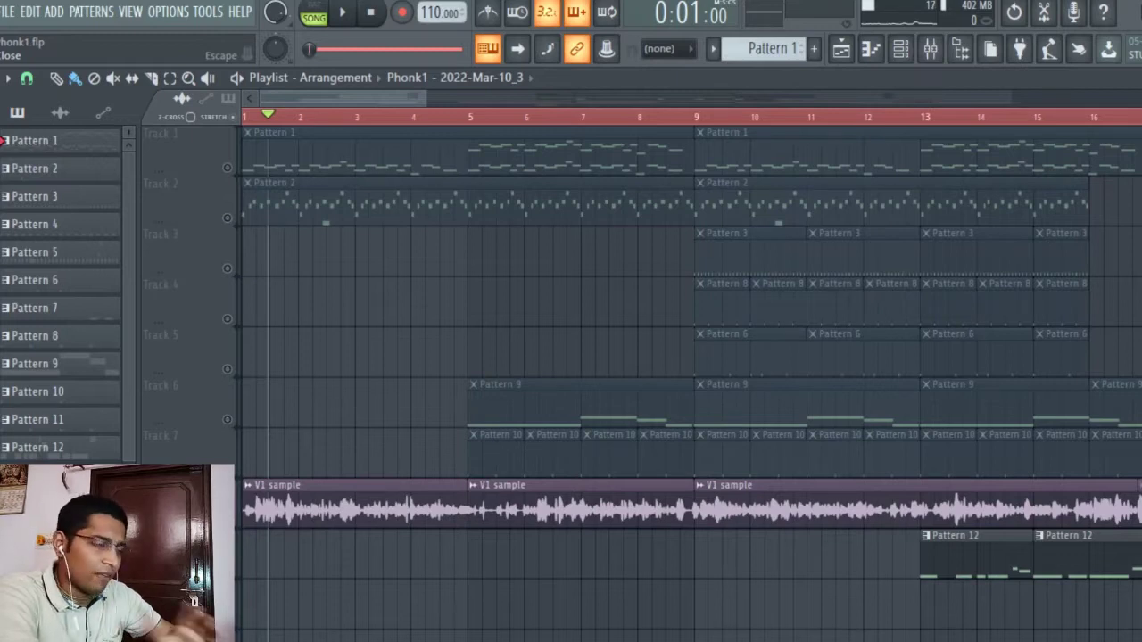
# Step: Inspect the Jupiter-6 DRONE Lifted channel of Pattern 1, viewing its piano roll notes and its sampler settings
pyautogui.press('Escape')
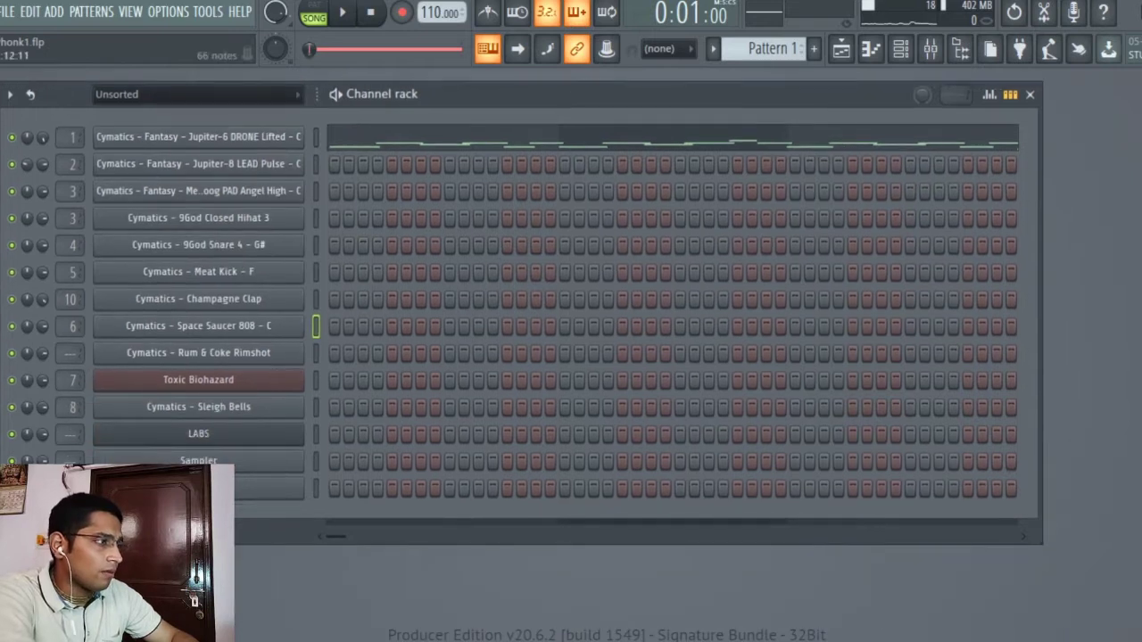
pyautogui.click(672, 139)
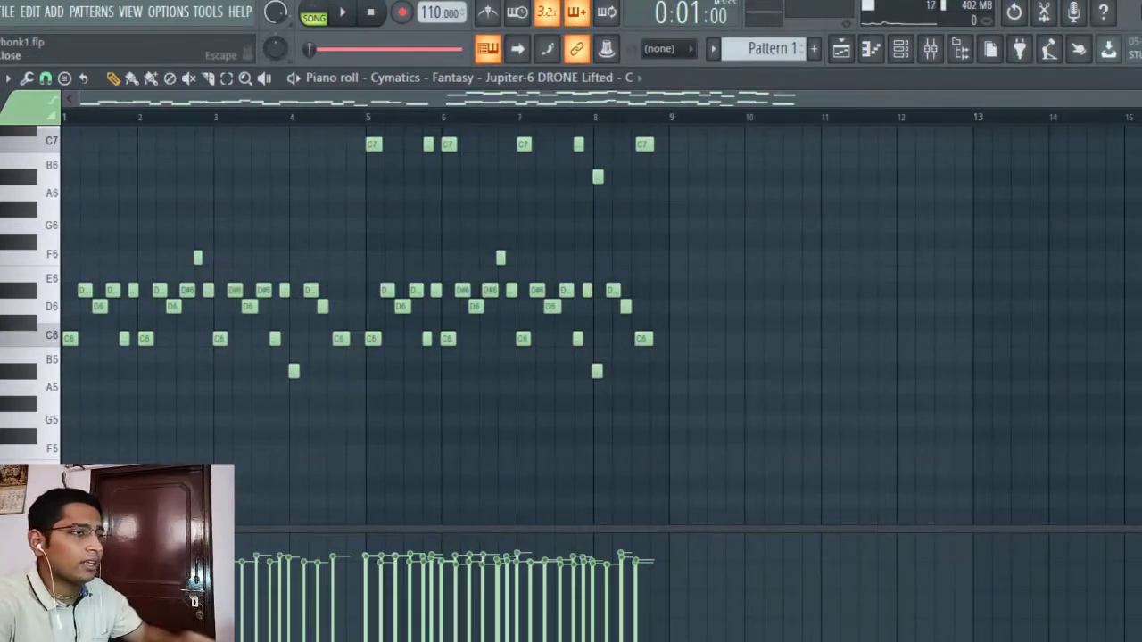
pyautogui.press('F6')
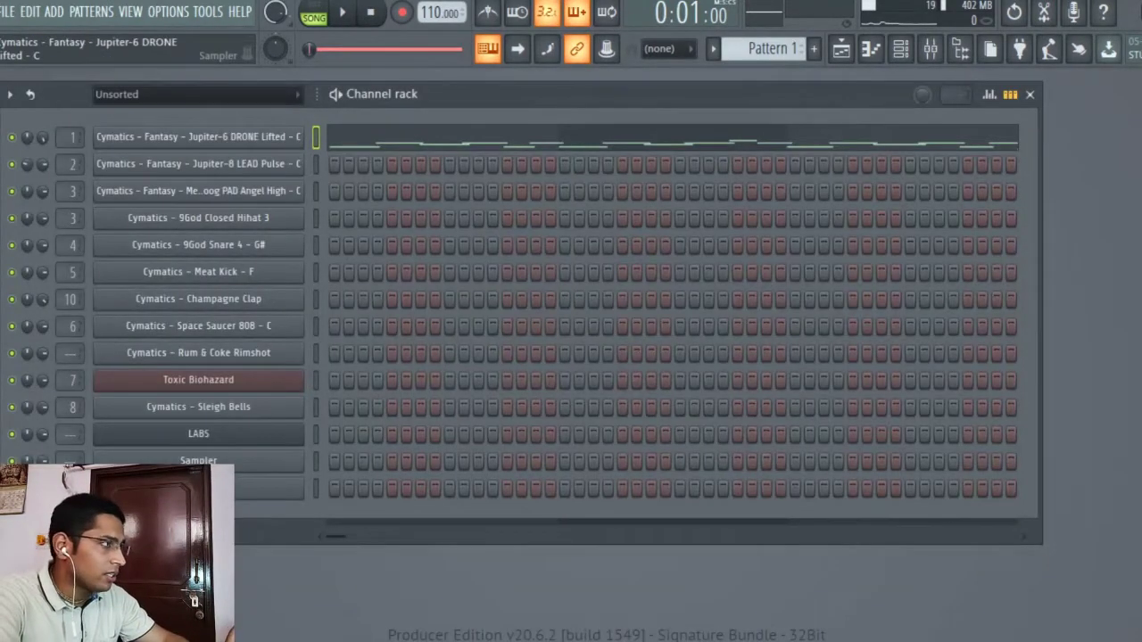
pyautogui.click(197, 133)
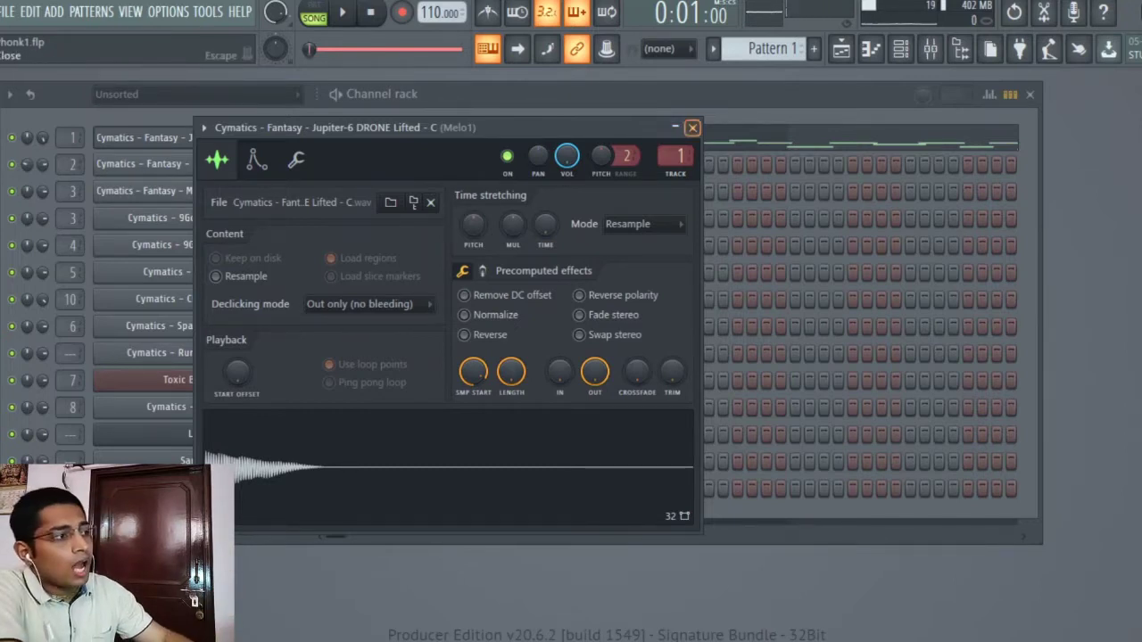
pyautogui.click(692, 127)
# Step: Play back the Jupiter-6 DRONE Lifted melody from its piano roll in pattern mode
pyautogui.press('F7')
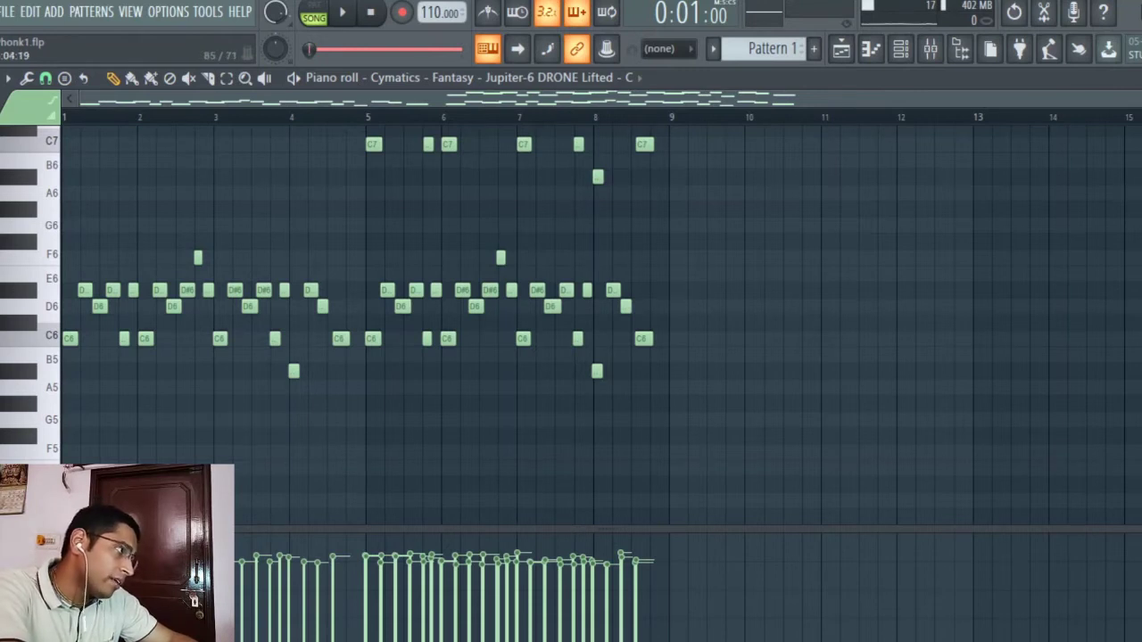
pyautogui.press('space')
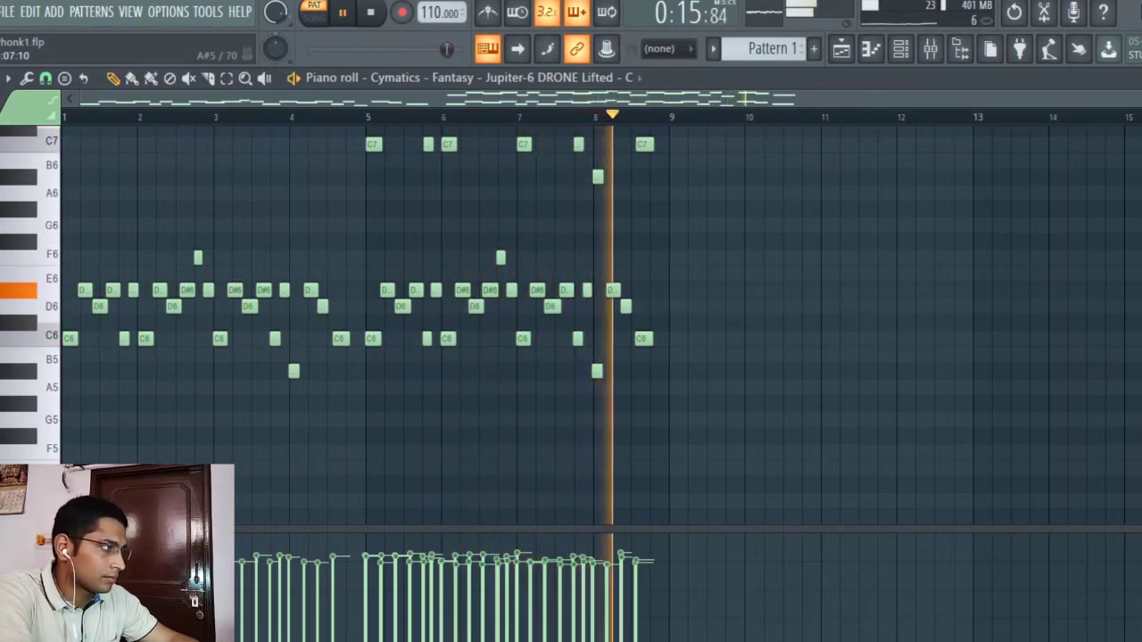
pyautogui.press('space')
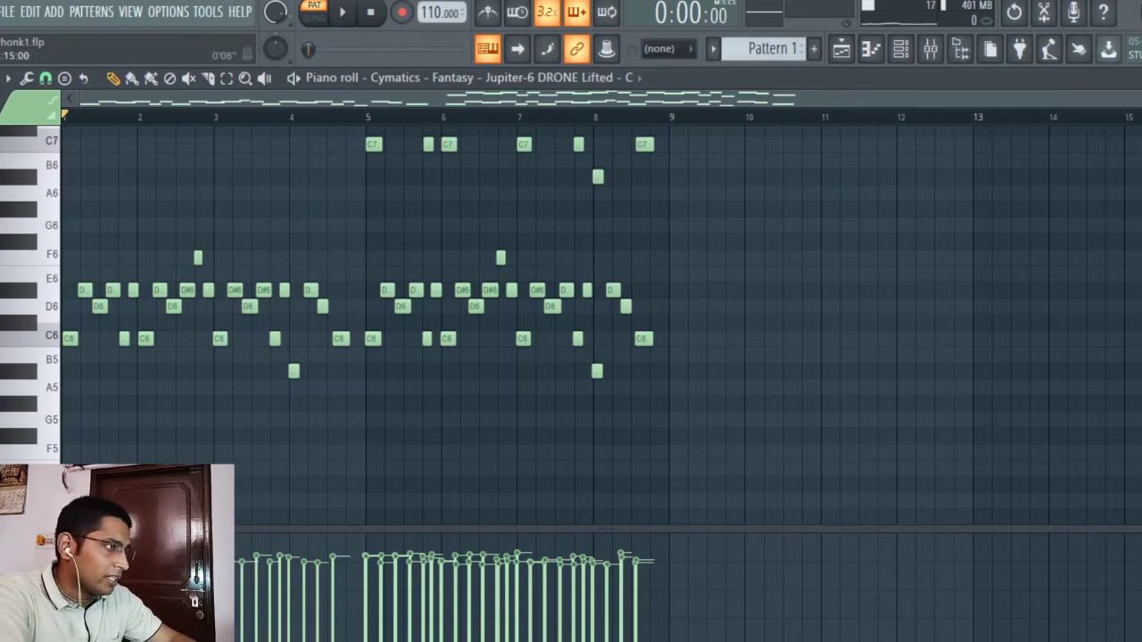
# Step: Move the playhead to bar 5 and examine the higher-octave duplicate notes in the second half of the DRONE melody
pyautogui.click(368, 116)
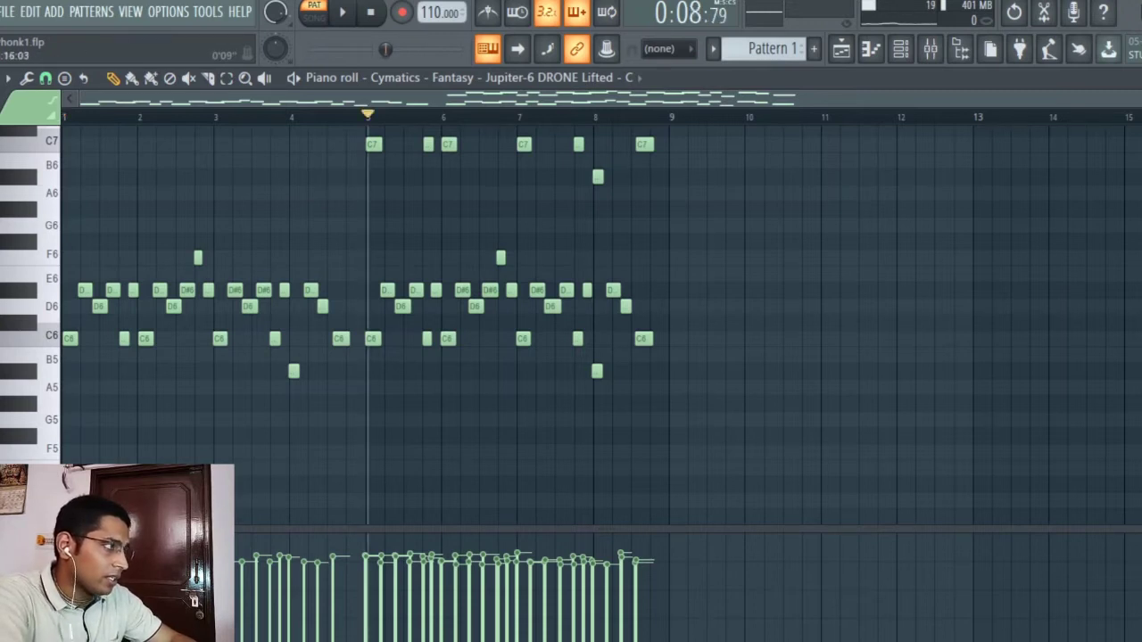
pyautogui.hotkey('ctrl', 'v')
pyautogui.scroll(4, 571, 294)
pyautogui.scroll(-2, 571, 294)
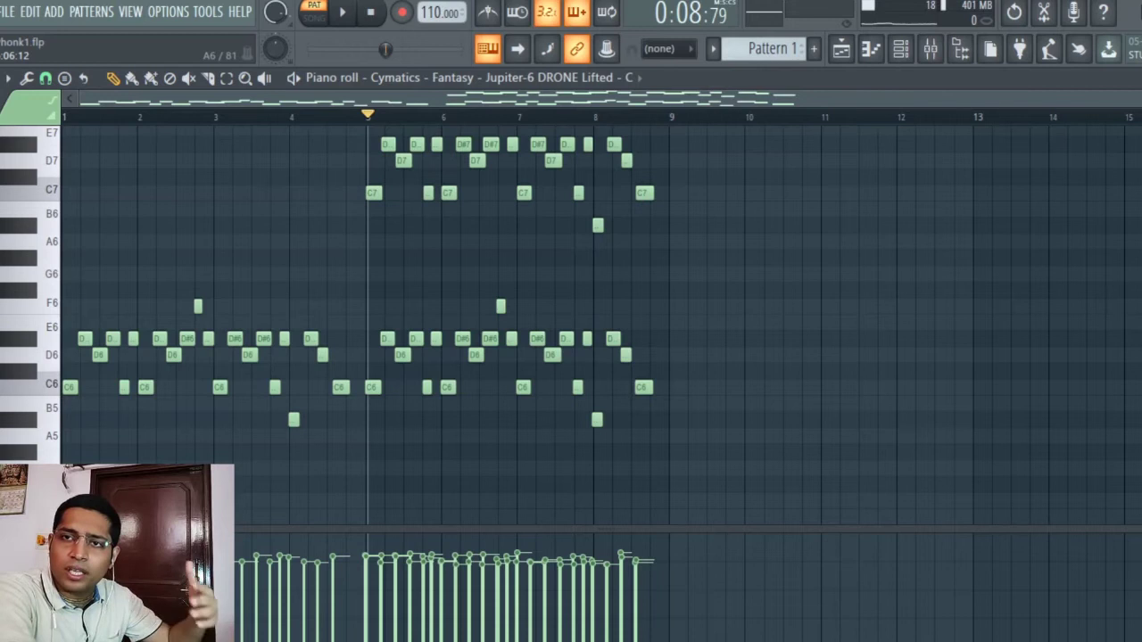
# Step: Replay the DRONE melody from bar 1 through the octave-doubled section, with the upper notes in view
pyautogui.press('space')
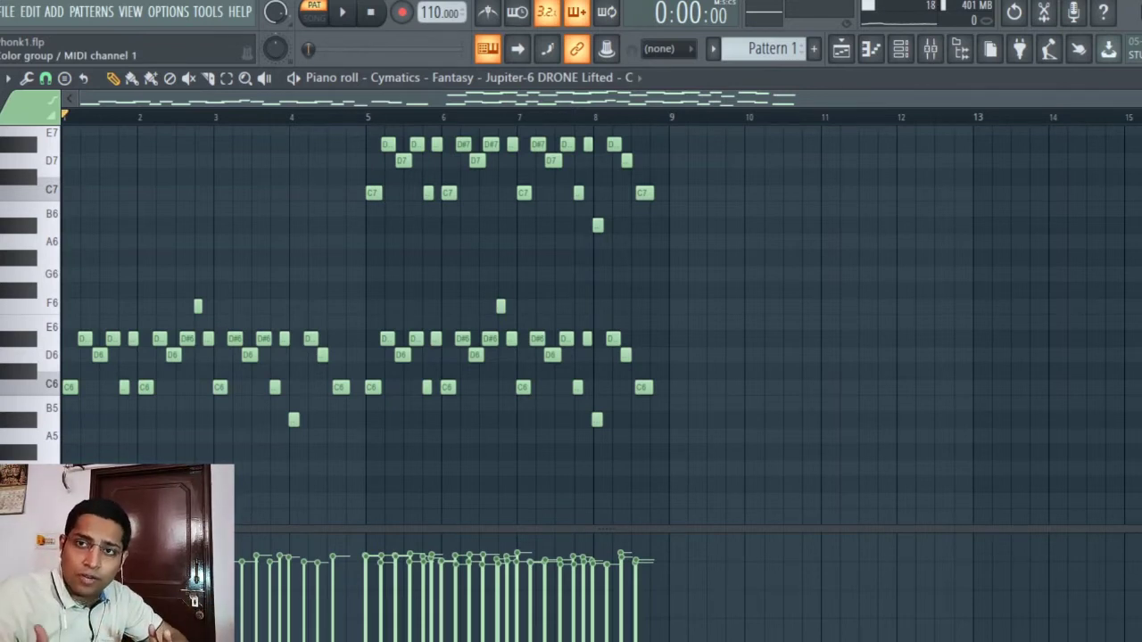
pyautogui.press('space')
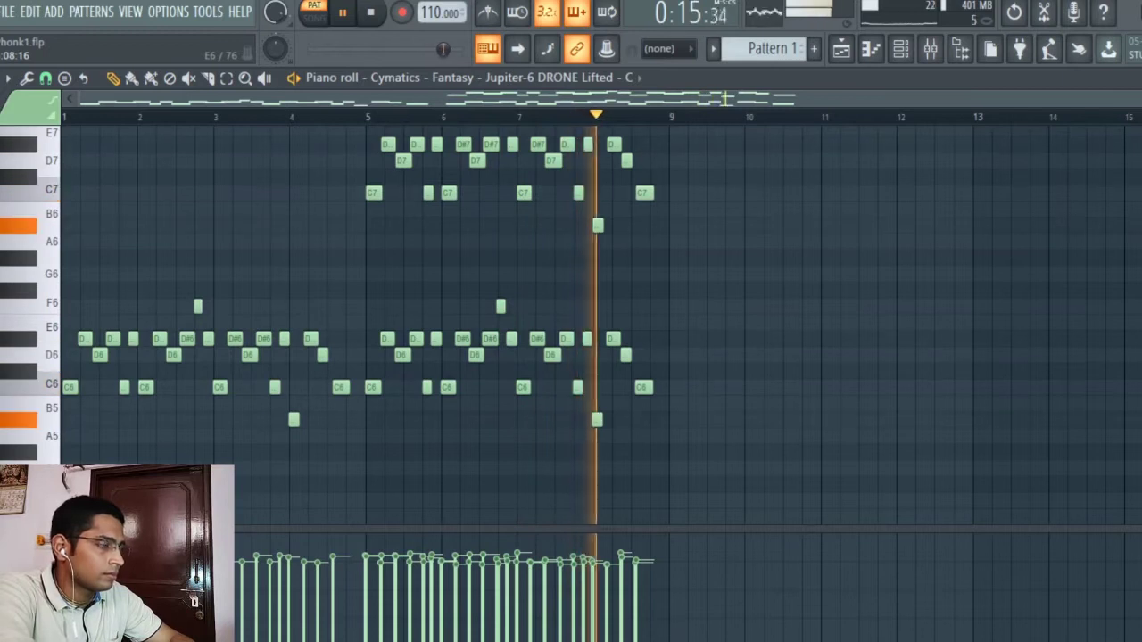
pyautogui.press('space')
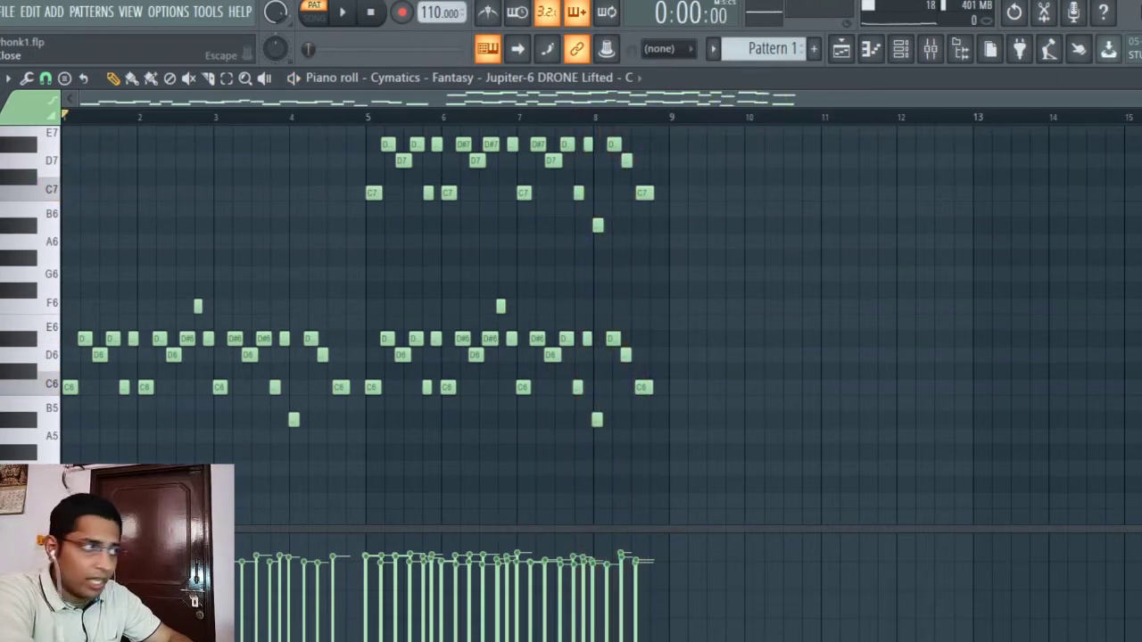
# Step: Return to the playlist arrangement and solo Track 2 with the Pattern 2 clips
pyautogui.press('Escape')
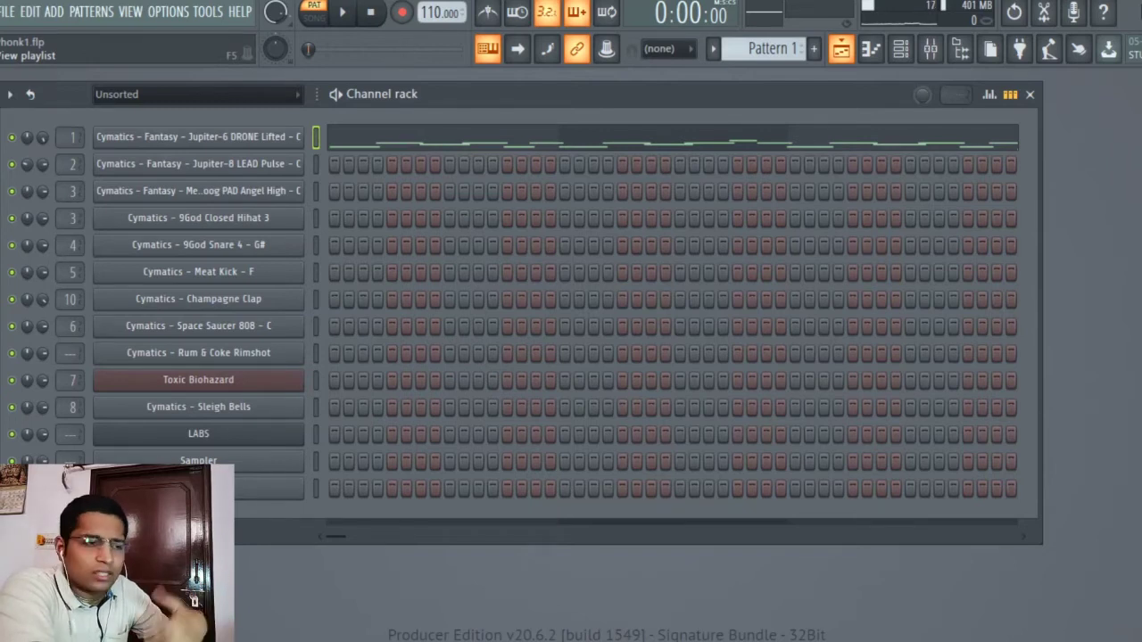
pyautogui.press('F5')
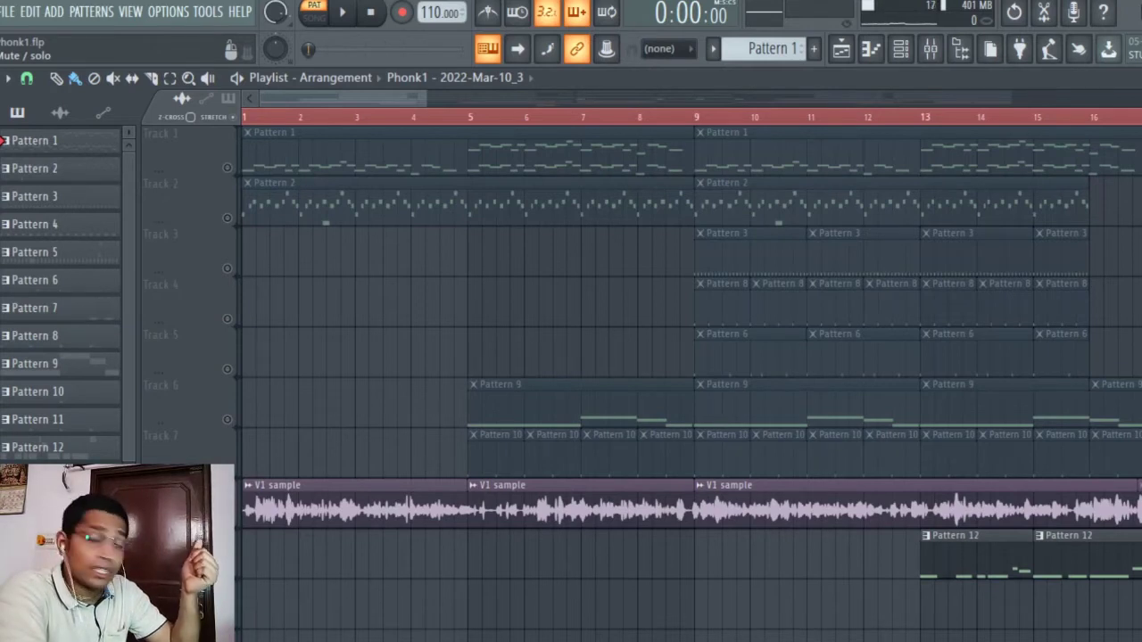
pyautogui.click(165, 196)
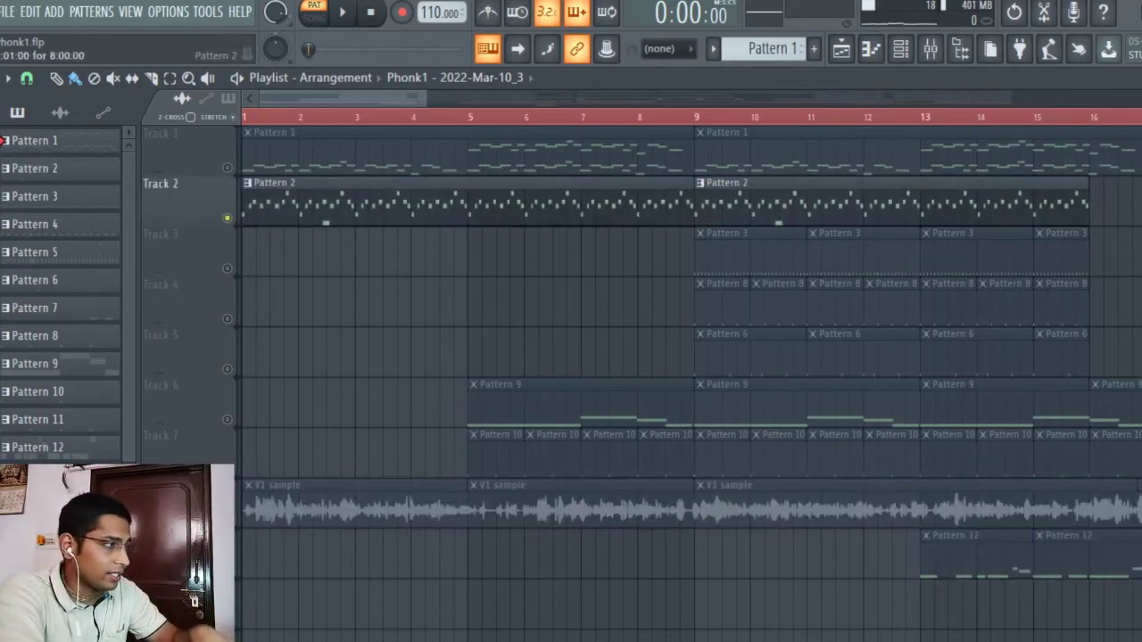
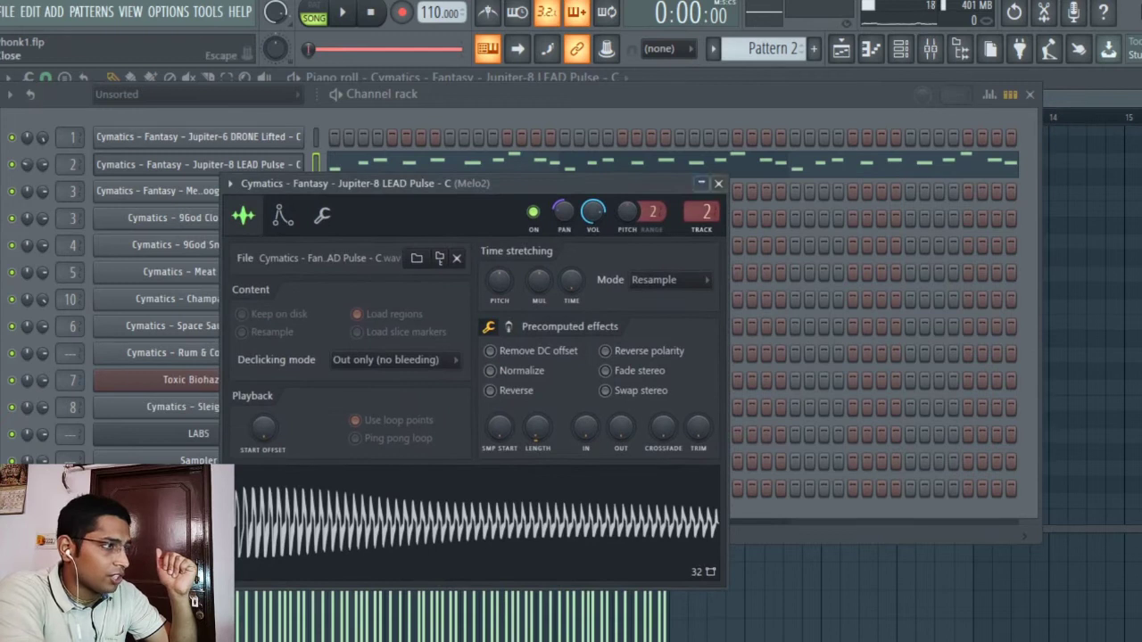
# Step: Close the Jupiter-8 LEAD Pulse sampler settings and inspect the Fruity delay 2 effect on the Melo2 mixer track
pyautogui.click(718, 183)
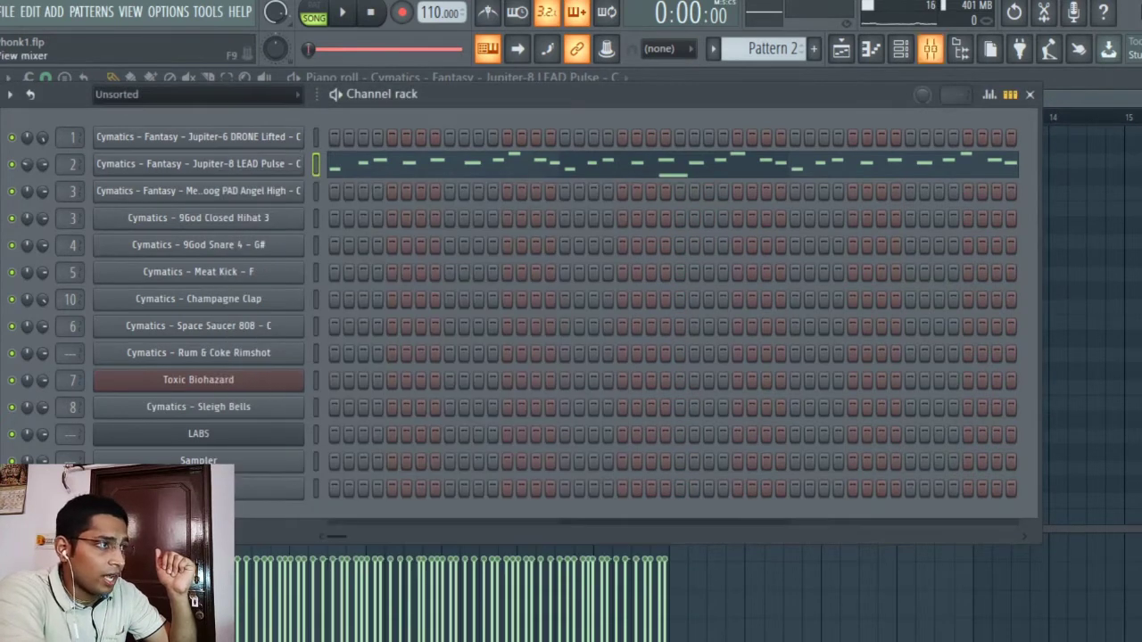
pyautogui.click(930, 49)
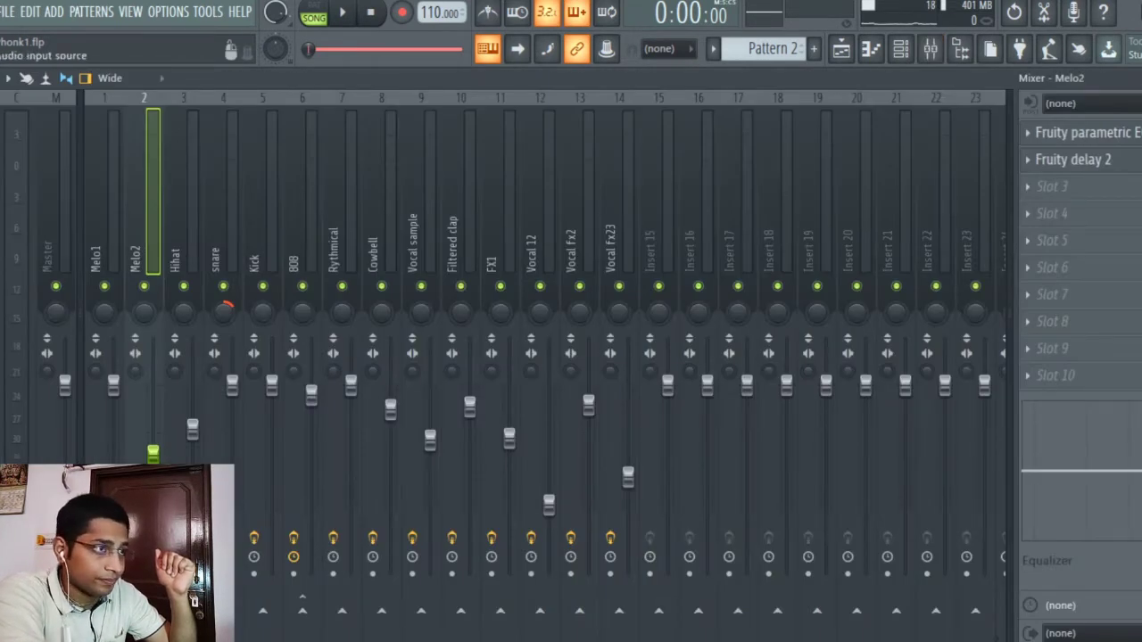
pyautogui.click(1073, 158)
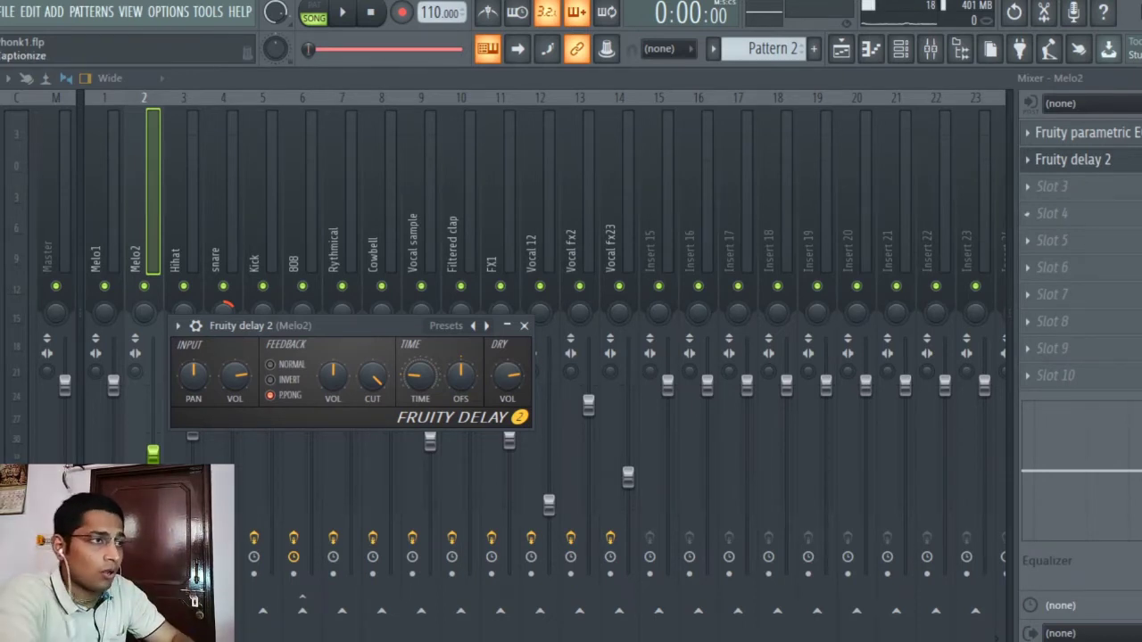
pyautogui.press('F9')
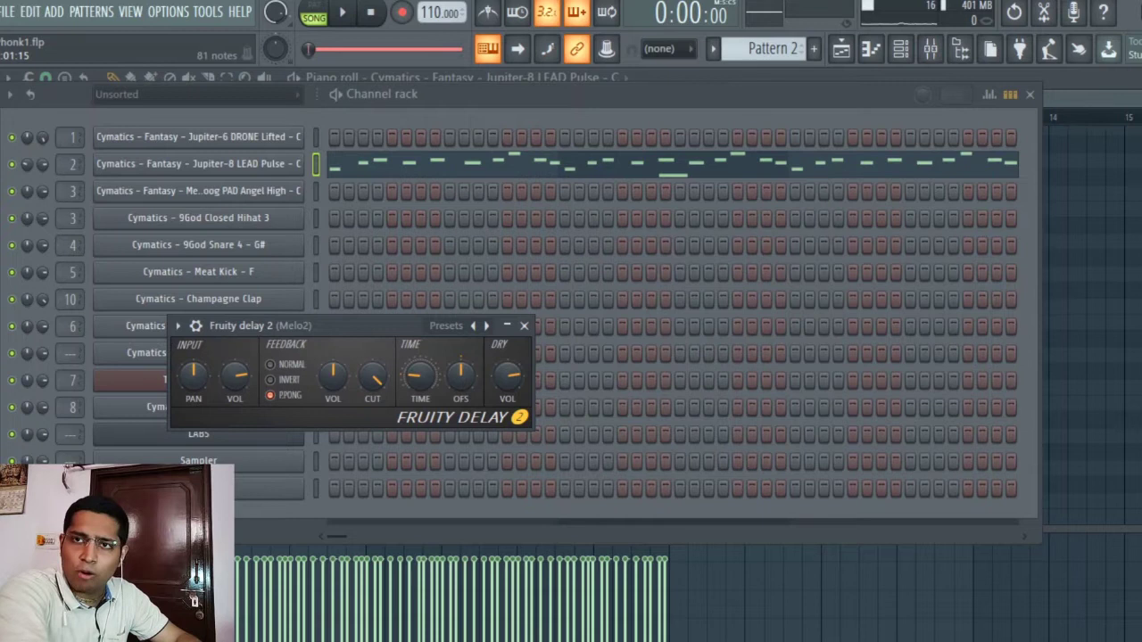
# Step: Show the Jupiter-8 LEAD Pulse notes of Pattern 2 in the piano roll and play back the pattern
pyautogui.press('F5')
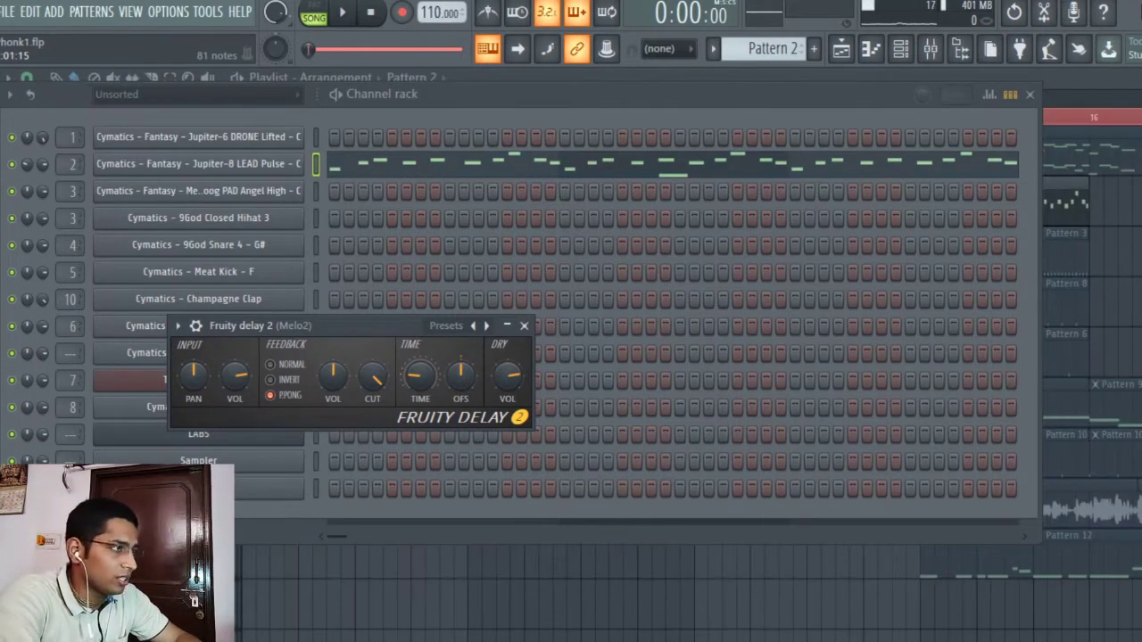
pyautogui.press('F7')
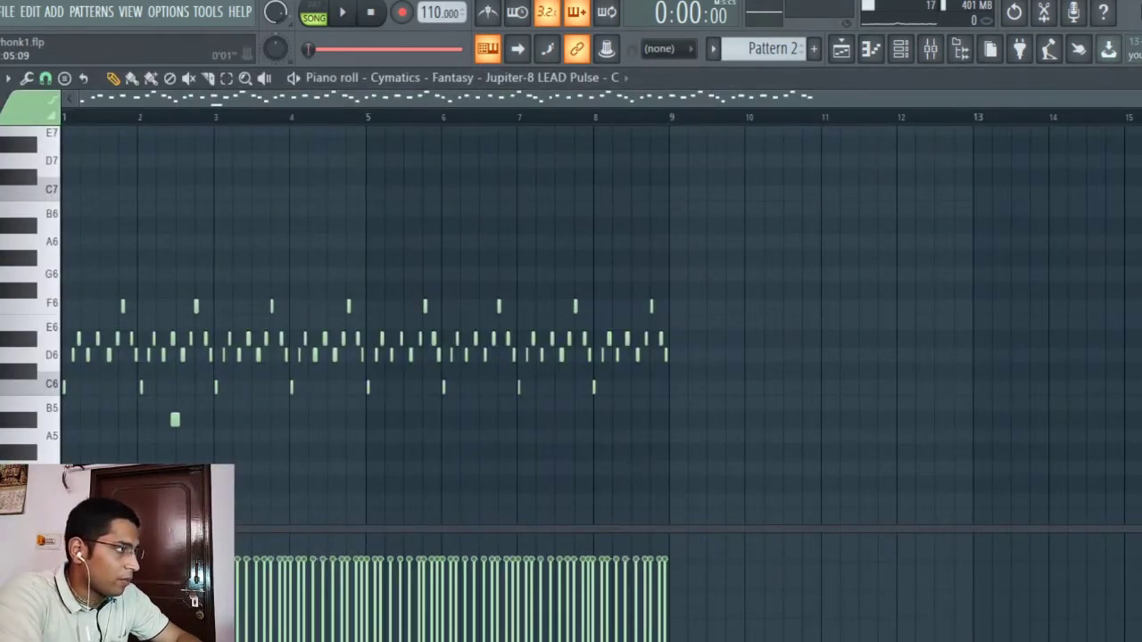
pyautogui.press('space')
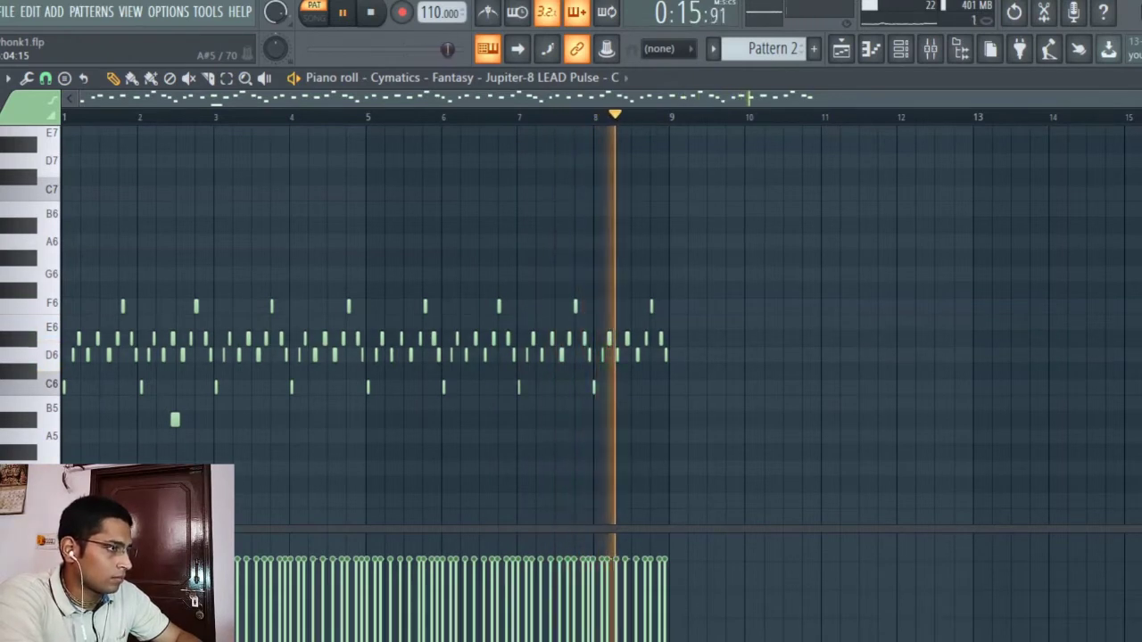
pyautogui.press('space')
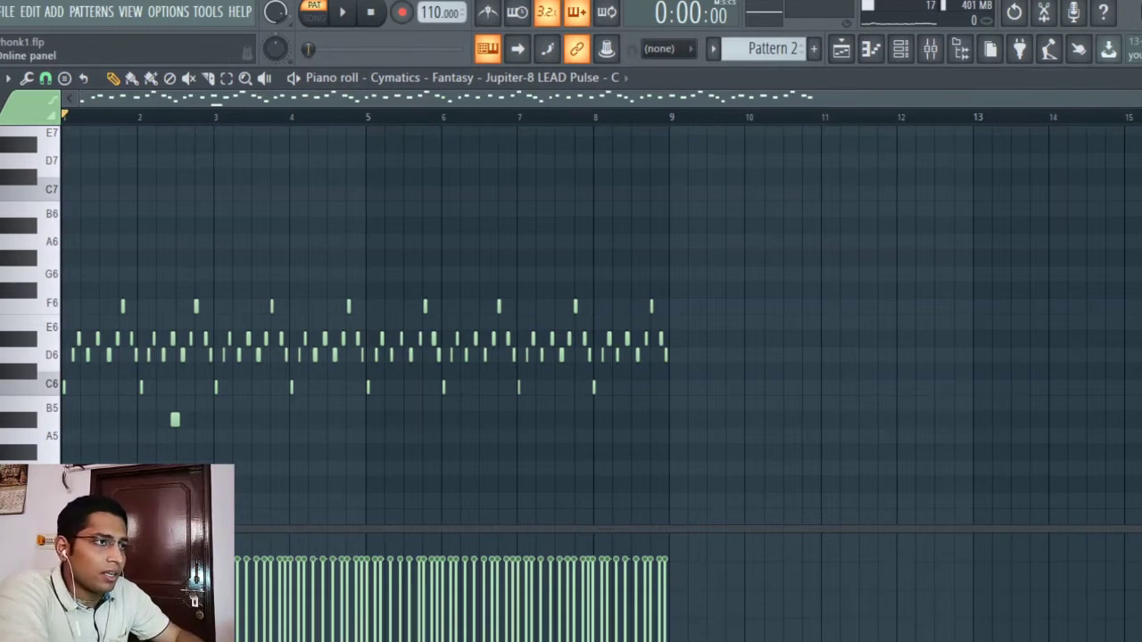
# Step: Return to the playlist arrangement and solo Track 6 with the Pattern 9 clips
pyautogui.press('F7')
pyautogui.press('F5')
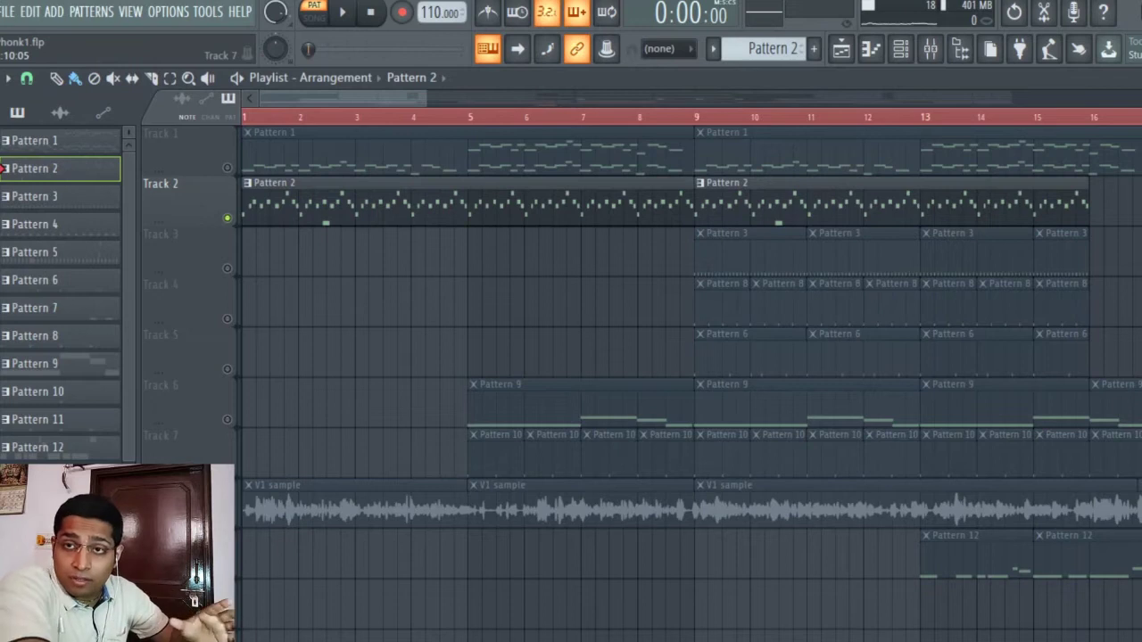
pyautogui.scroll(-2, 210, 410)
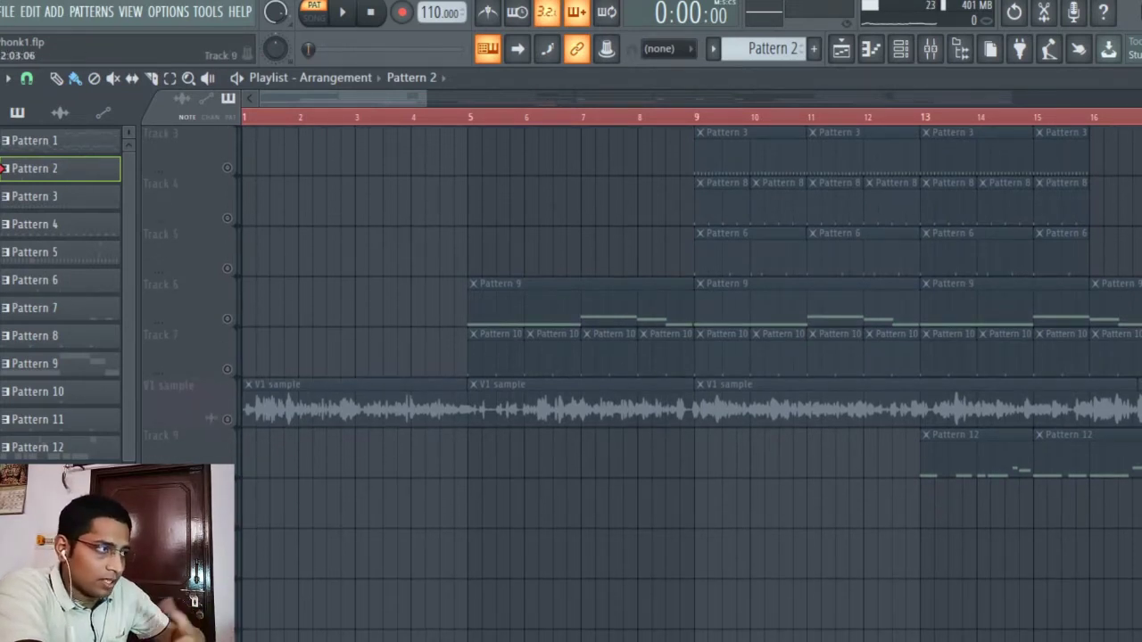
pyautogui.click(226, 319)
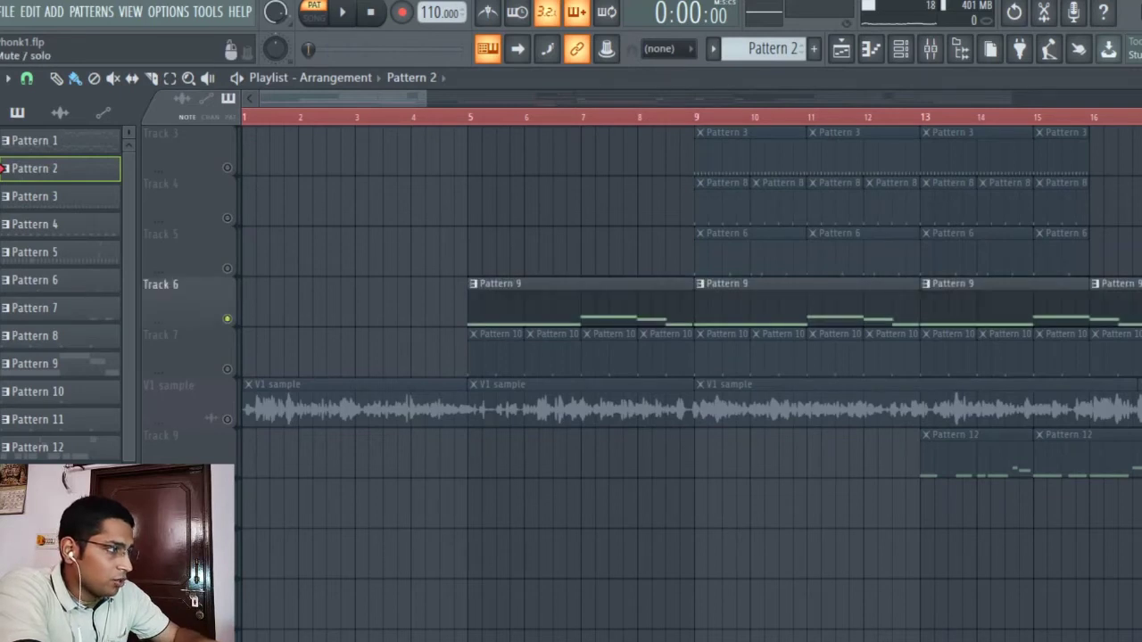
# Step: Play back the arrangement with only the Pattern 9 clips on Track 6 soloed
pyautogui.press('space')
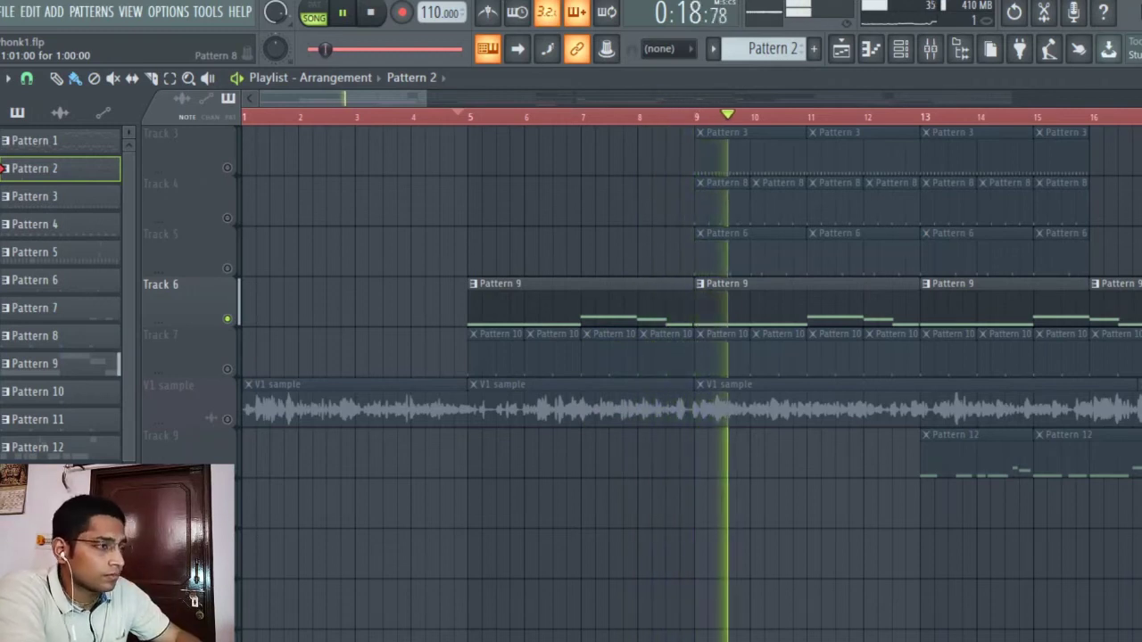
pyautogui.press('space')
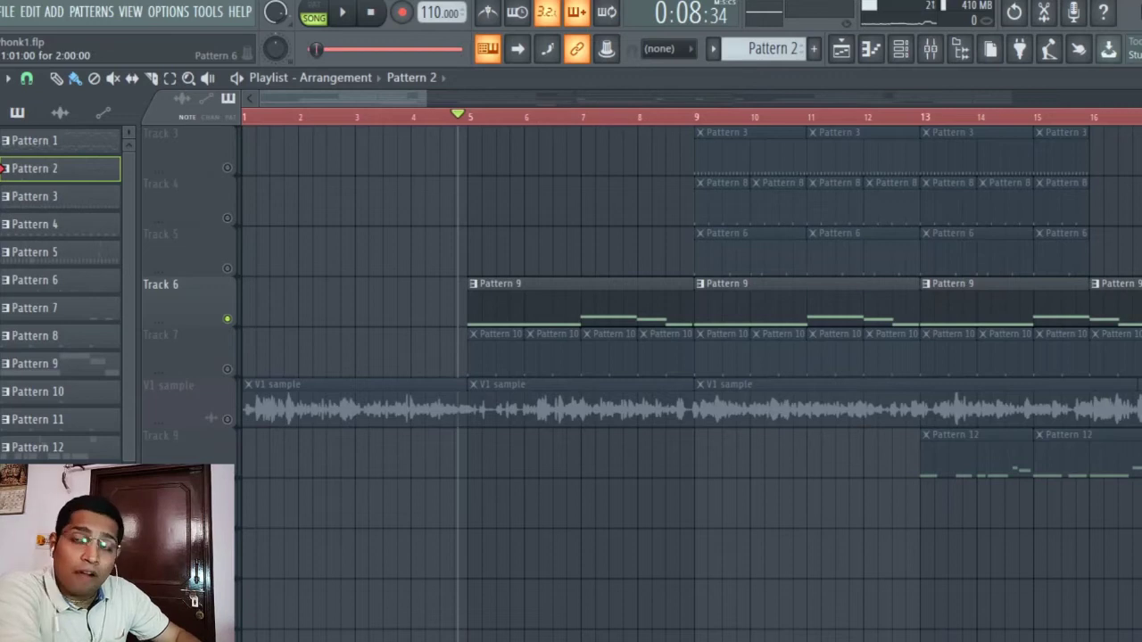
pyautogui.scroll(2, 687, 374)
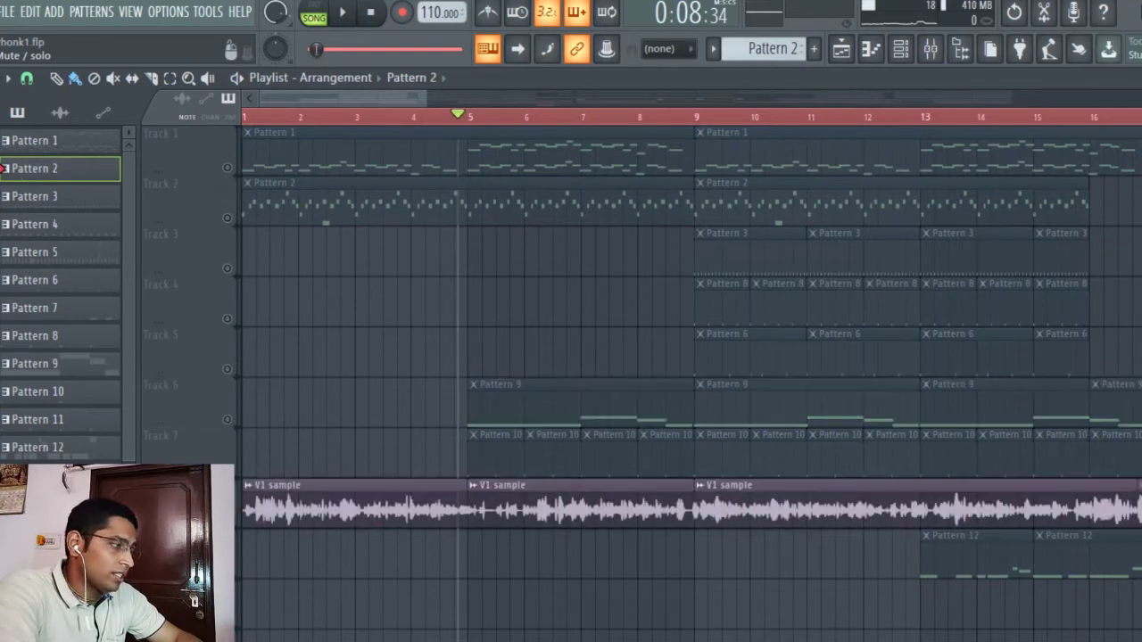
pyautogui.click(226, 167)
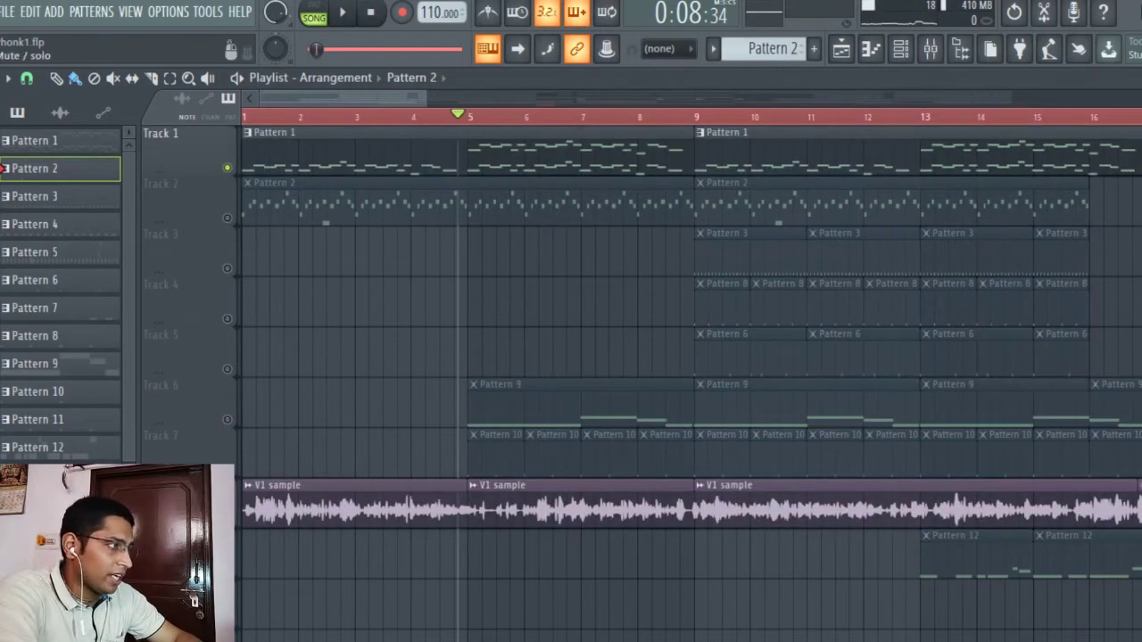
pyautogui.click(226, 218)
pyautogui.click(227, 419)
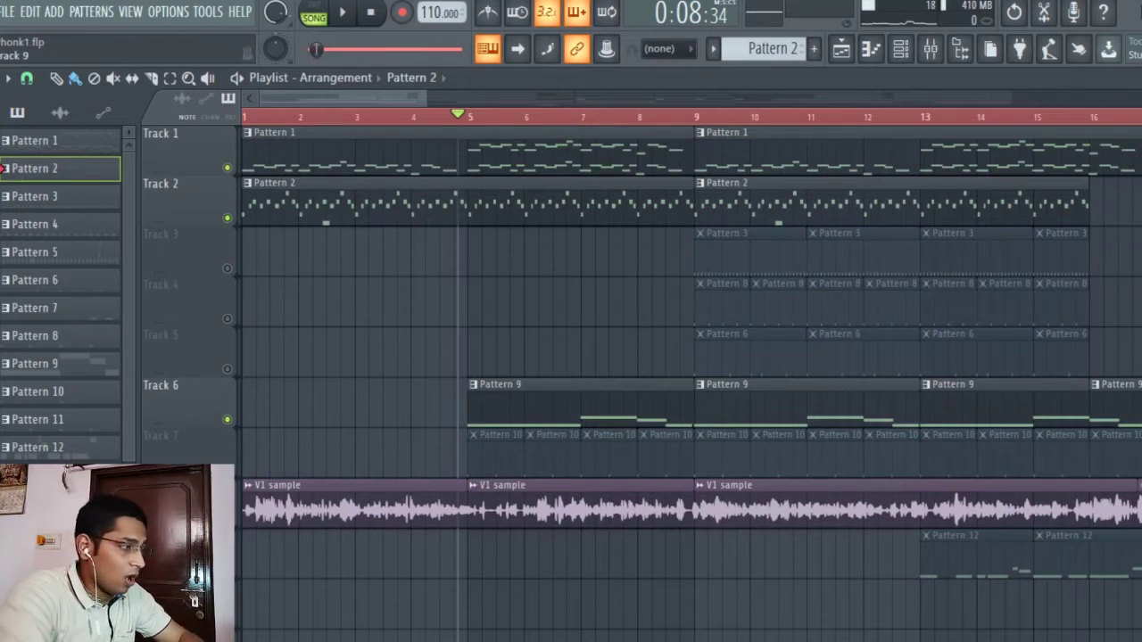
# Step: Isolate the V1 sample track in the playlist and play it back on its own
pyautogui.hotkey('ctrl', 'z')
pyautogui.press('space')
pyautogui.press('space')
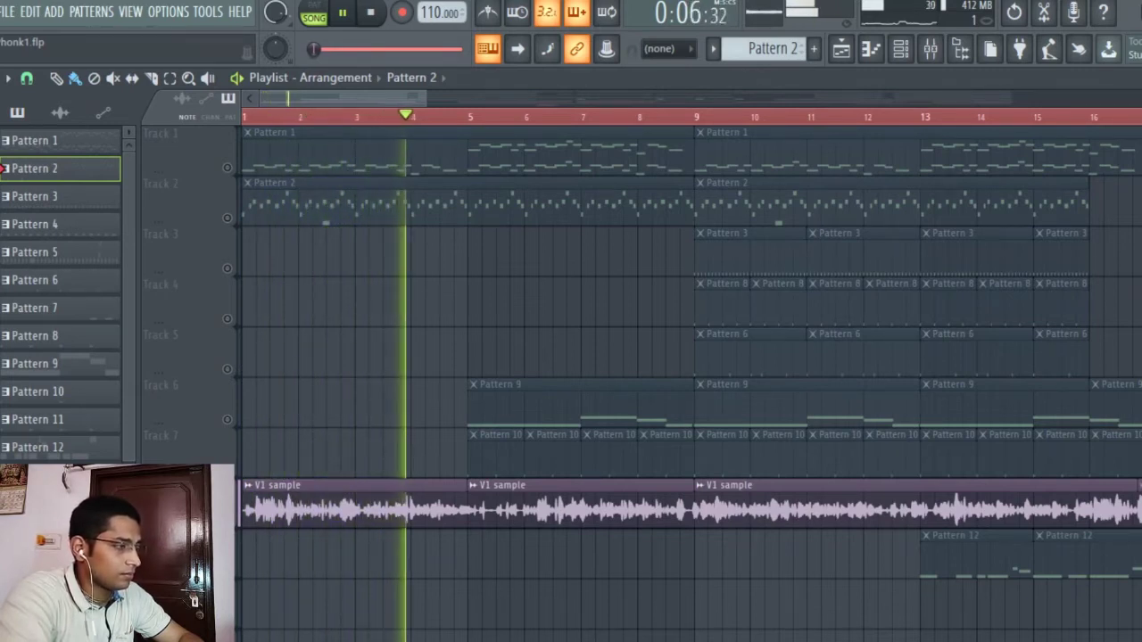
pyautogui.press('space')
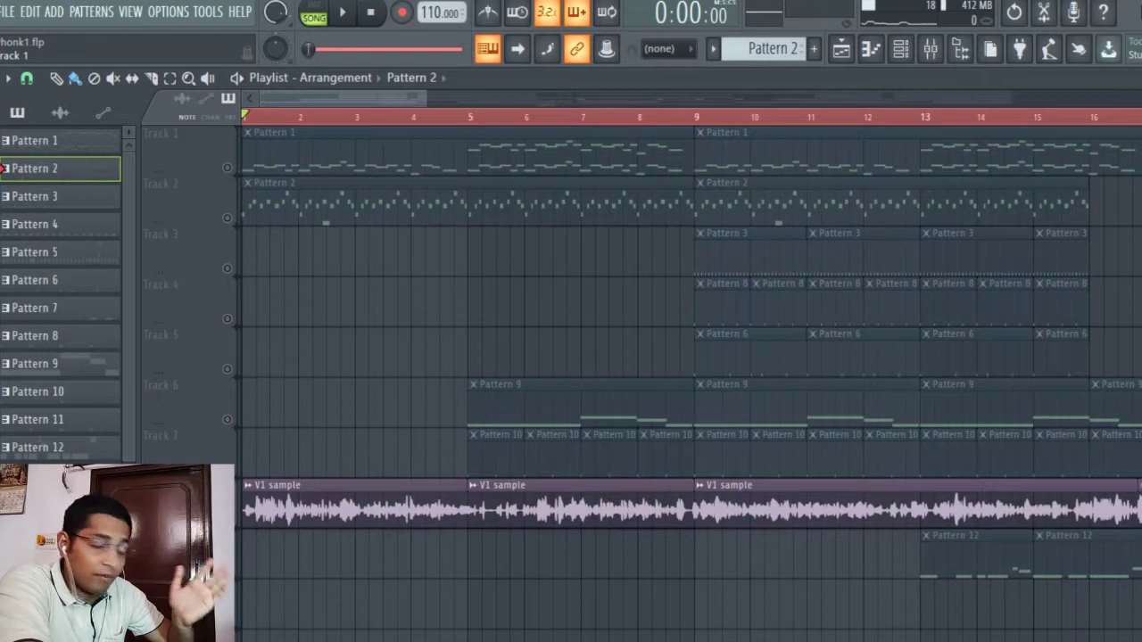
# Step: Unmute Track 1, Track 2 and Track 6 alongside the V1 sample track and play back the combination
pyautogui.click(226, 167)
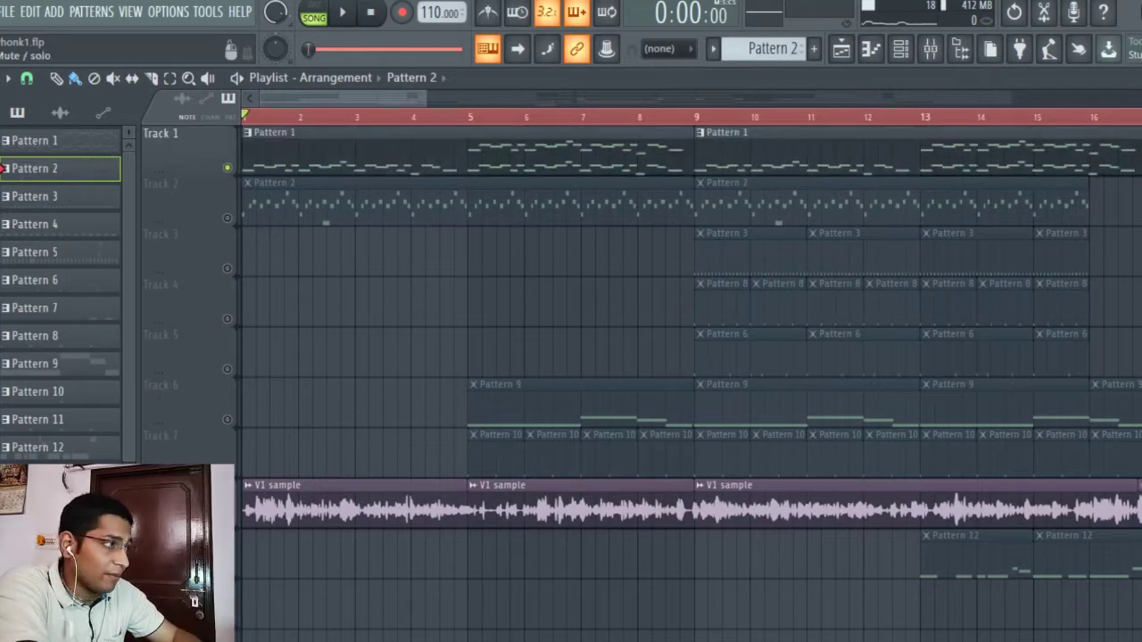
pyautogui.click(227, 218)
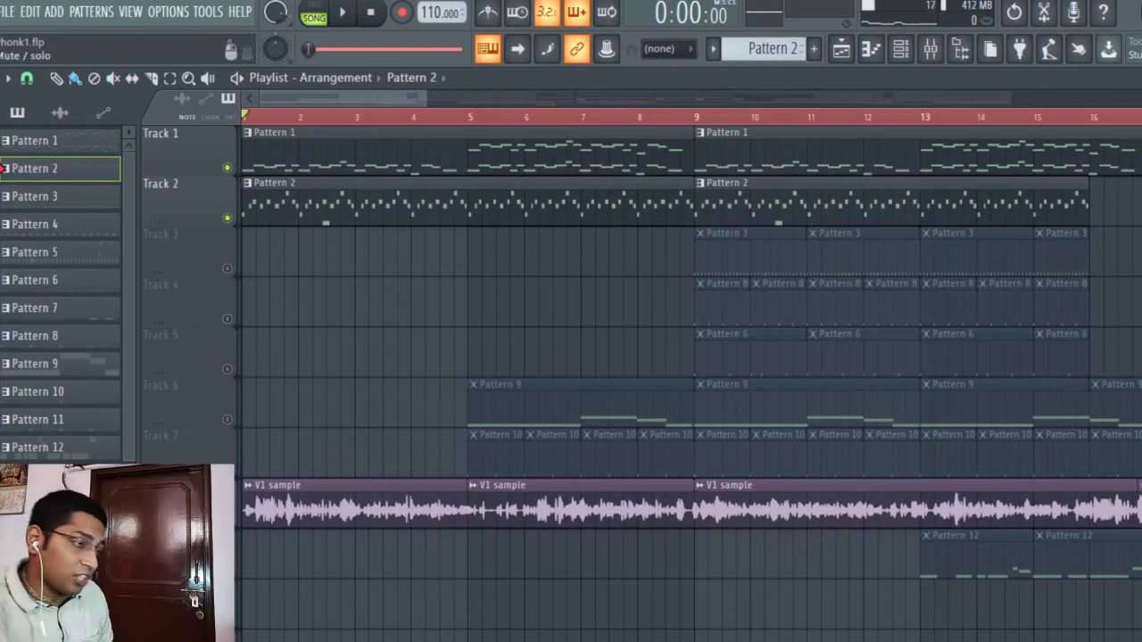
pyautogui.click(227, 419)
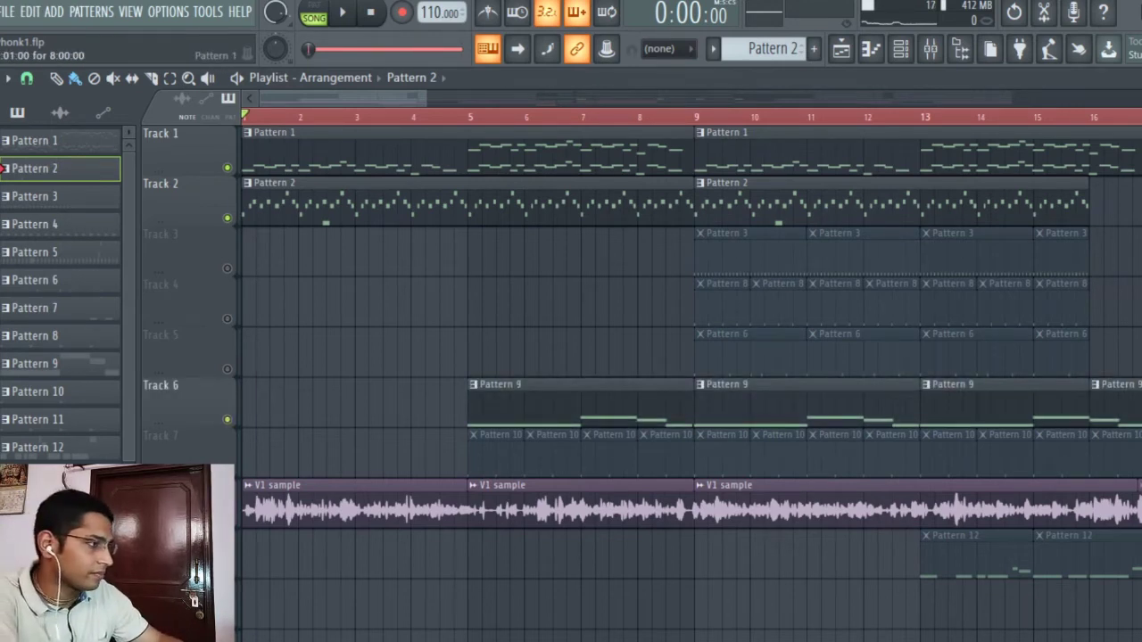
pyautogui.press('space')
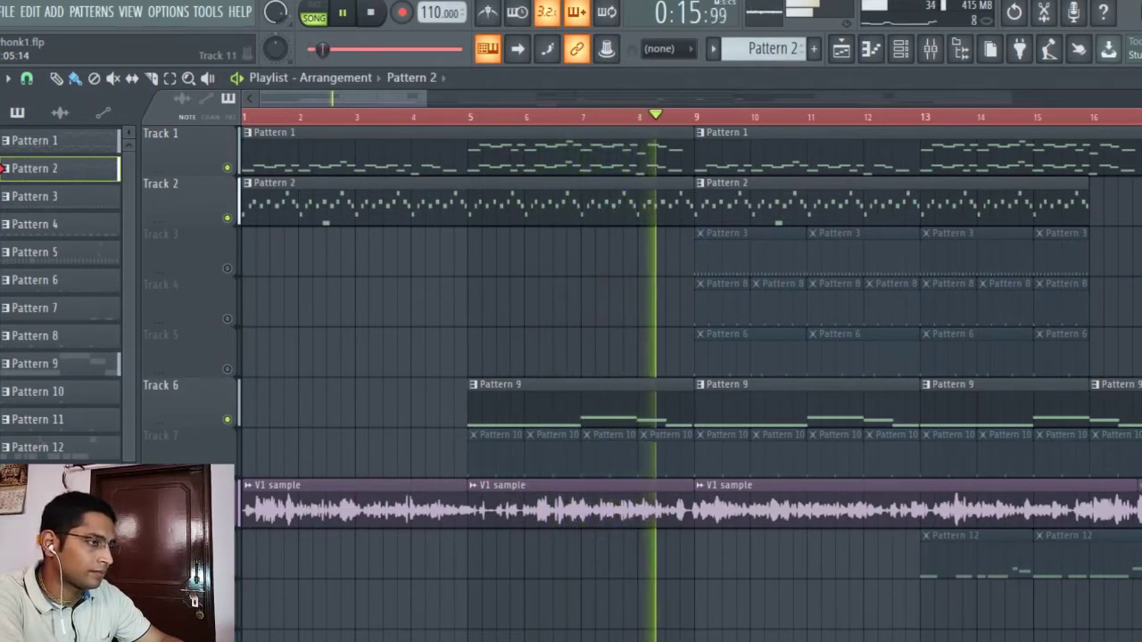
pyautogui.press('space')
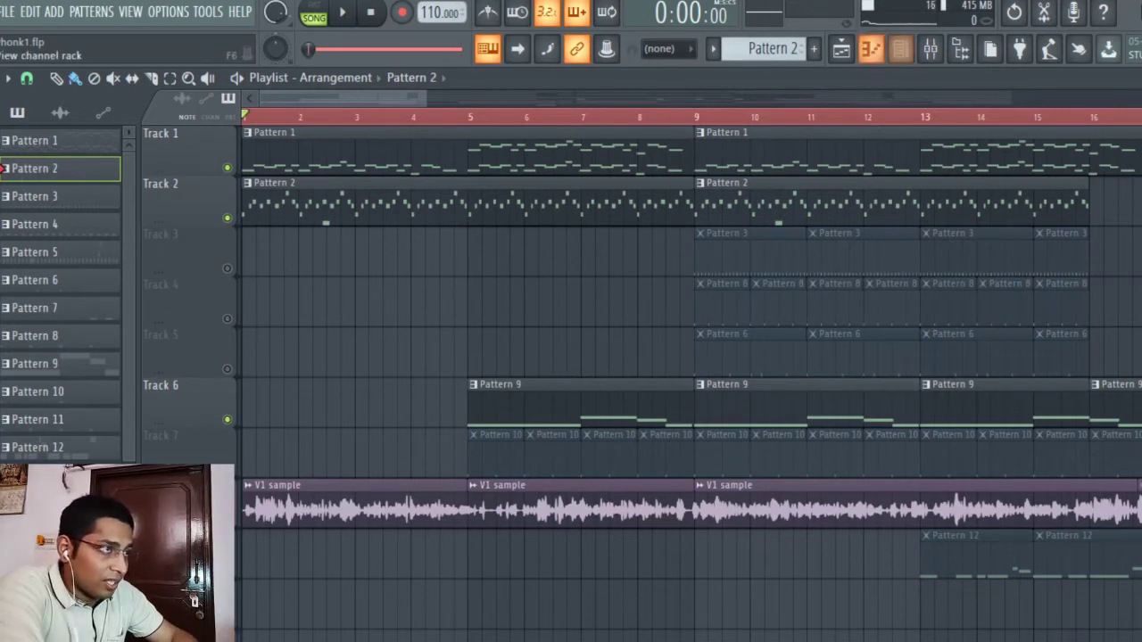
# Step: Show the V1 sample clip's channel settings and the Fruity parametric EQ 2 on its Vocal sample mixer track
pyautogui.click(930, 49)
pyautogui.click(930, 48)
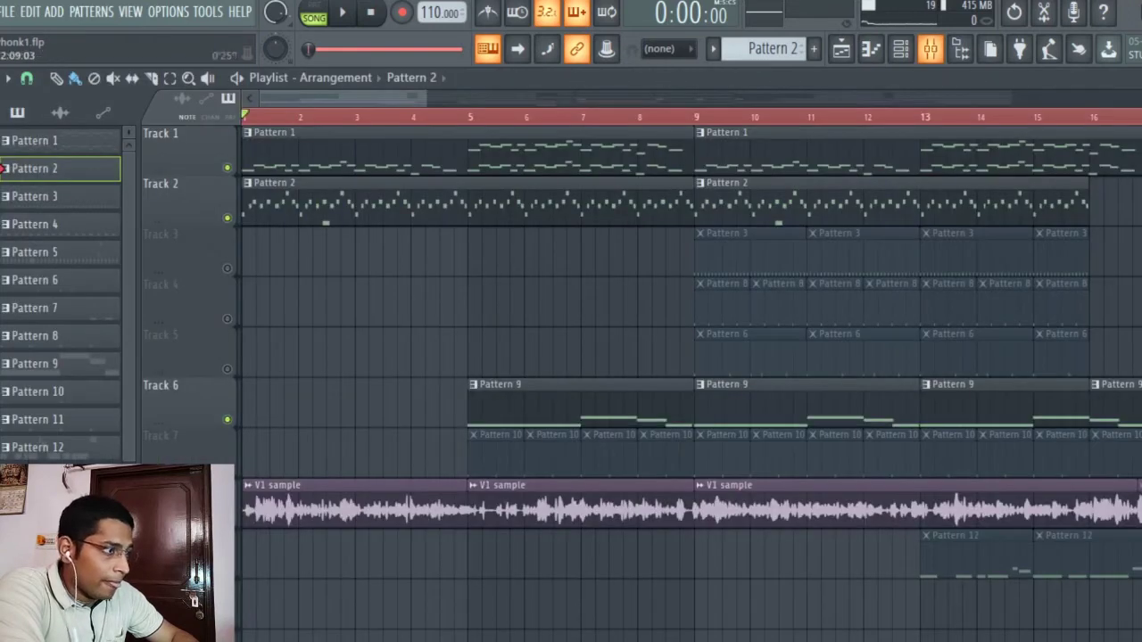
pyautogui.doubleClick(651, 486)
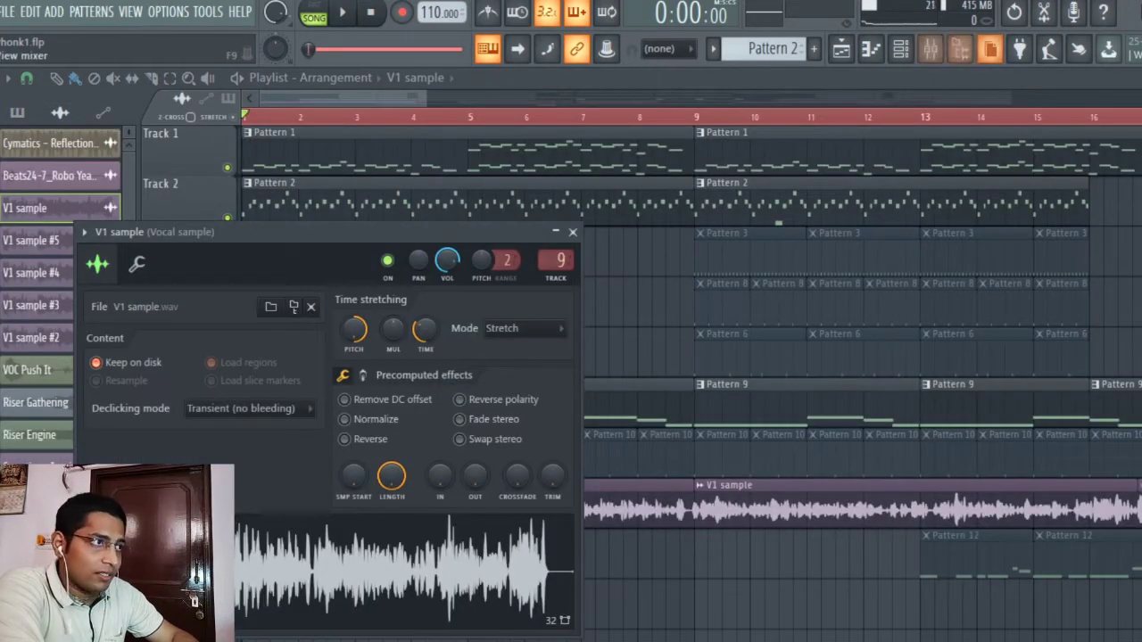
pyautogui.click(930, 48)
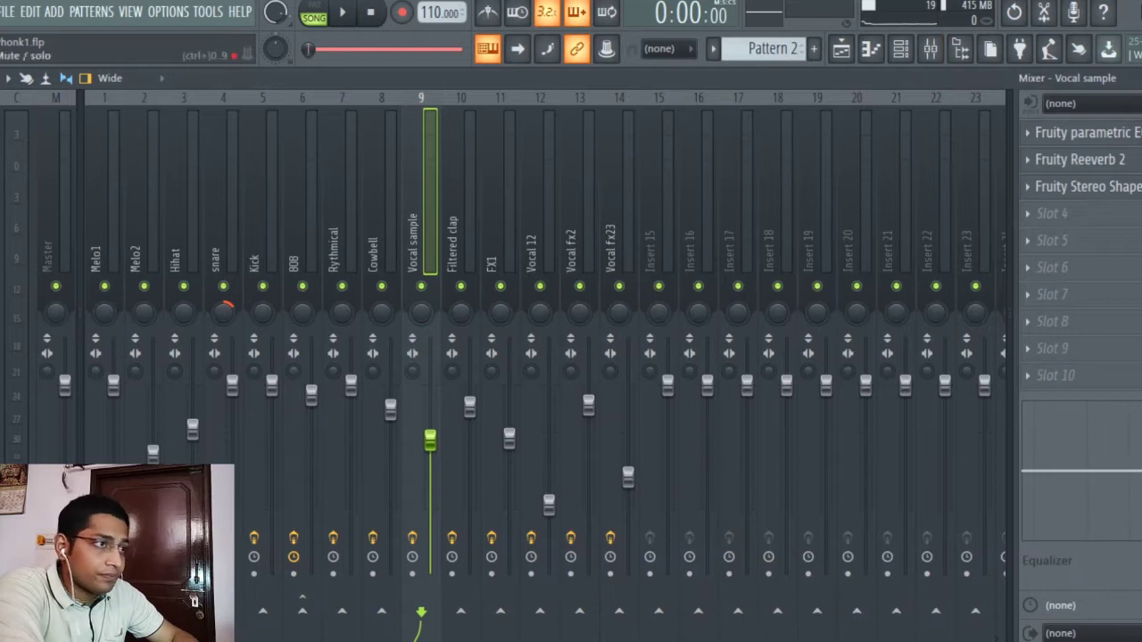
pyautogui.click(1084, 132)
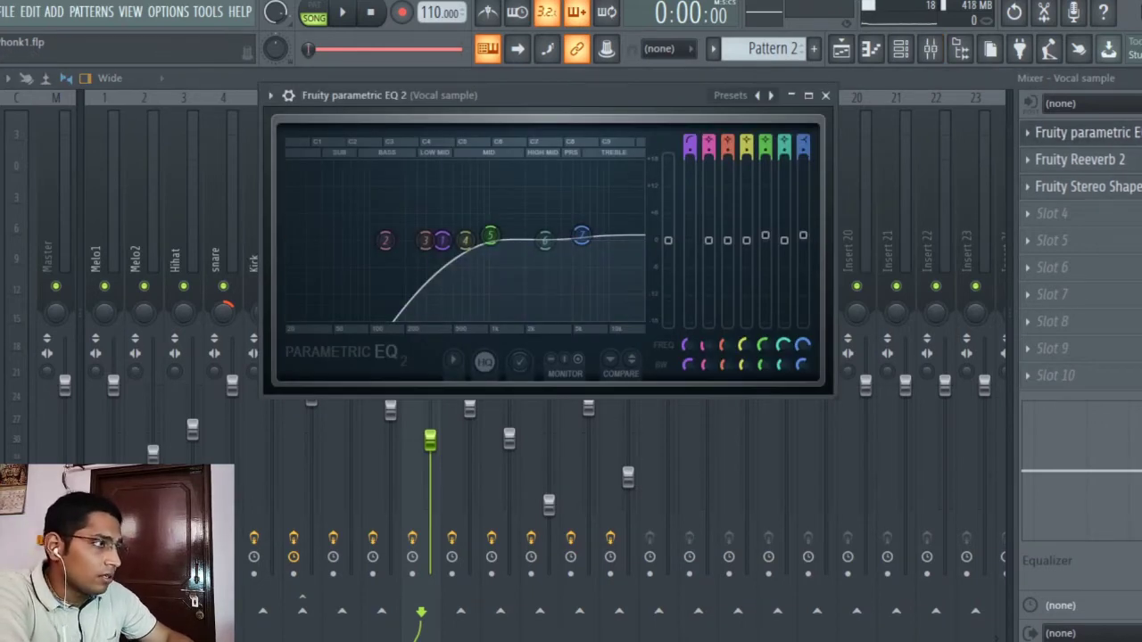
# Step: Solo the V1 sample track in the playlist and play it while watching Fruity parametric EQ 2 on the Vocal sample mixer track
pyautogui.press('F5')
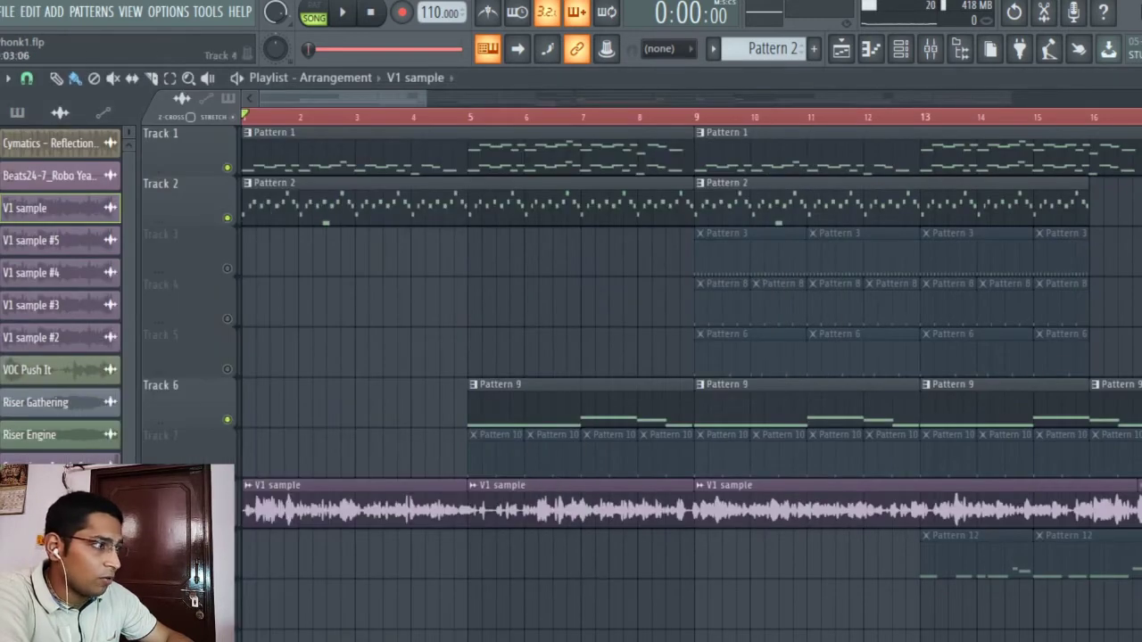
pyautogui.rightClick(226, 519)
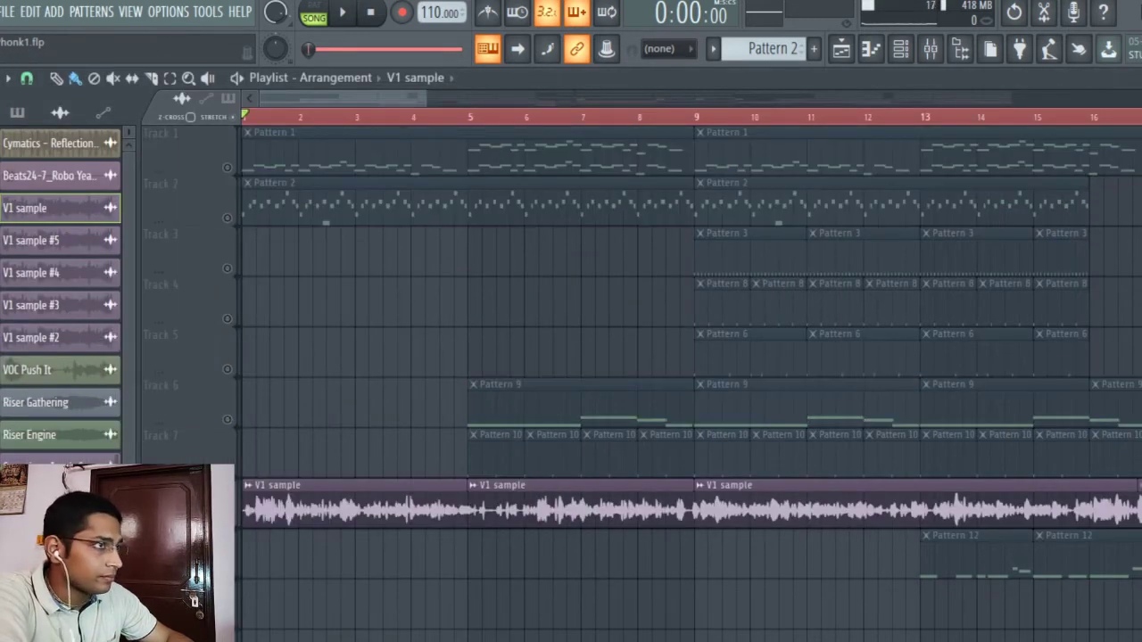
pyautogui.click(930, 49)
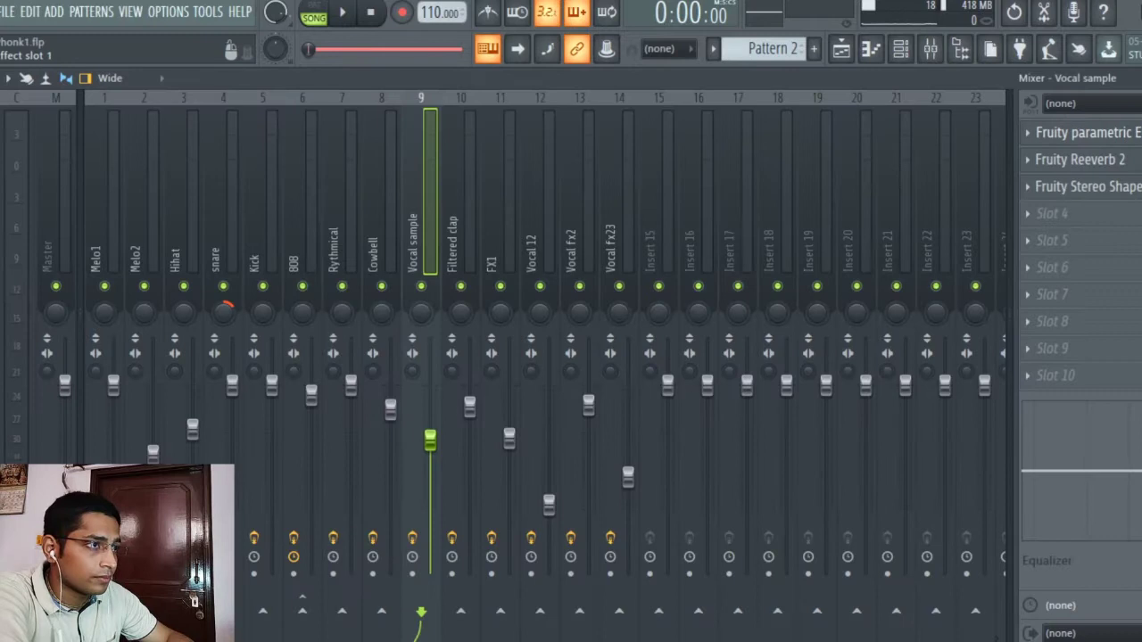
pyautogui.click(1080, 132)
pyautogui.press('space')
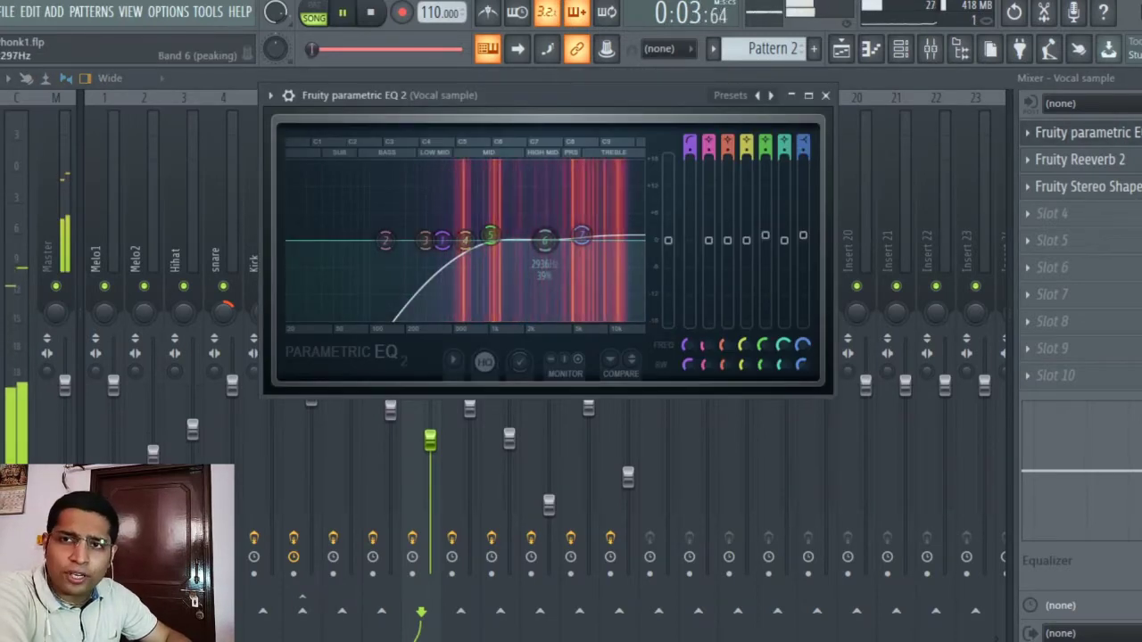
pyautogui.press('space')
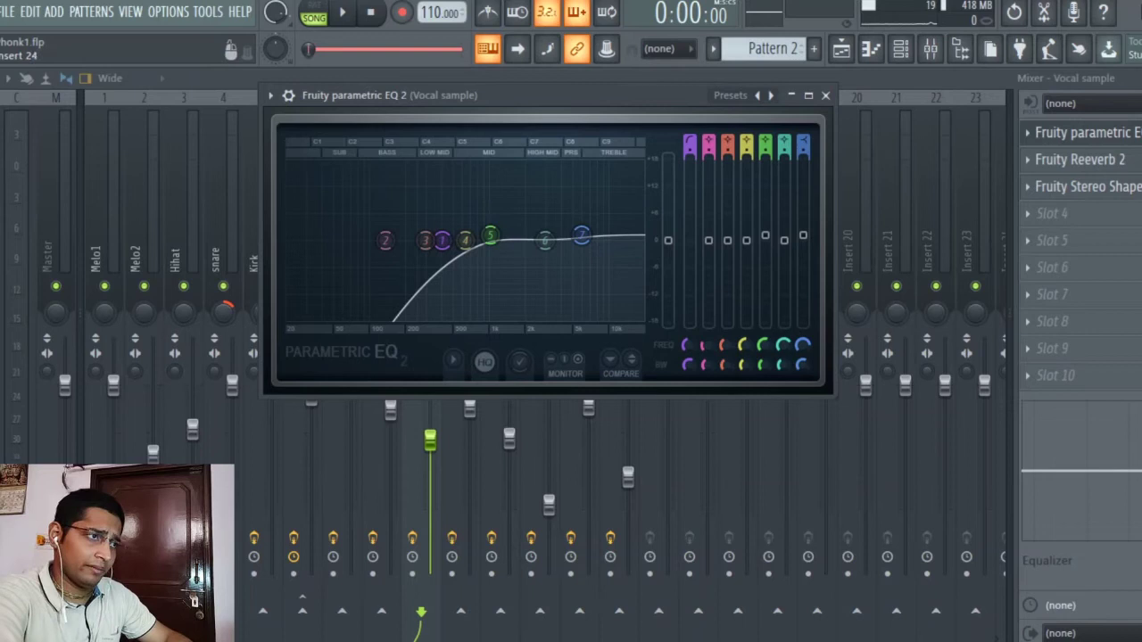
# Step: Inspect the Fruity Reeverb 2 and Fruity Stereo Shaper settings on the Vocal sample mixer track, closing each effect window
pyautogui.click(1079, 159)
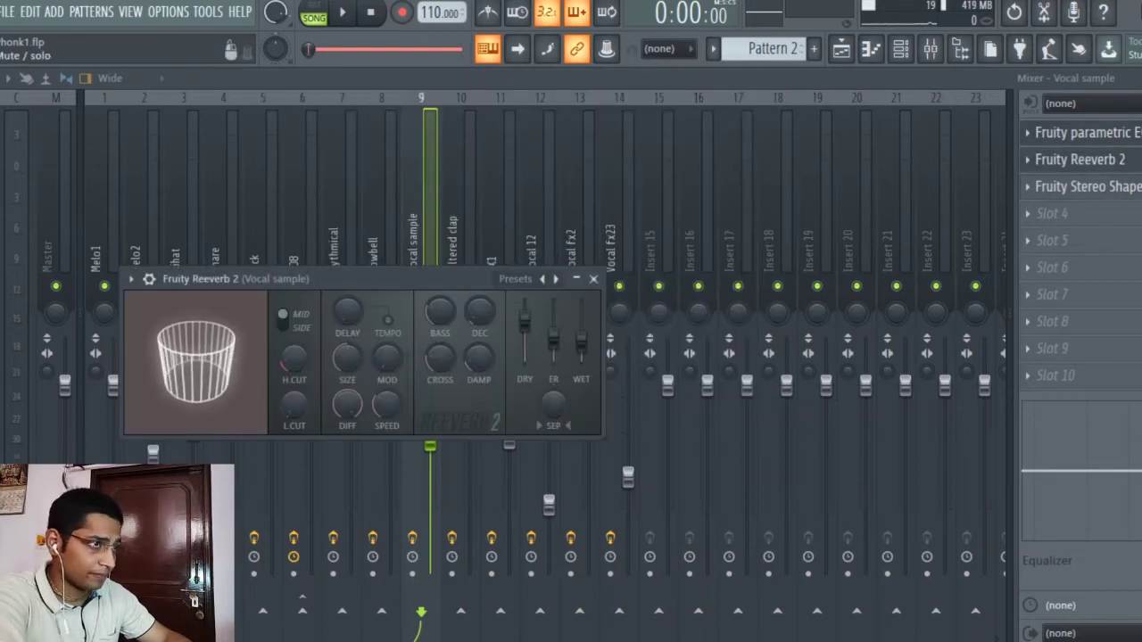
pyautogui.click(576, 279)
pyautogui.click(593, 278)
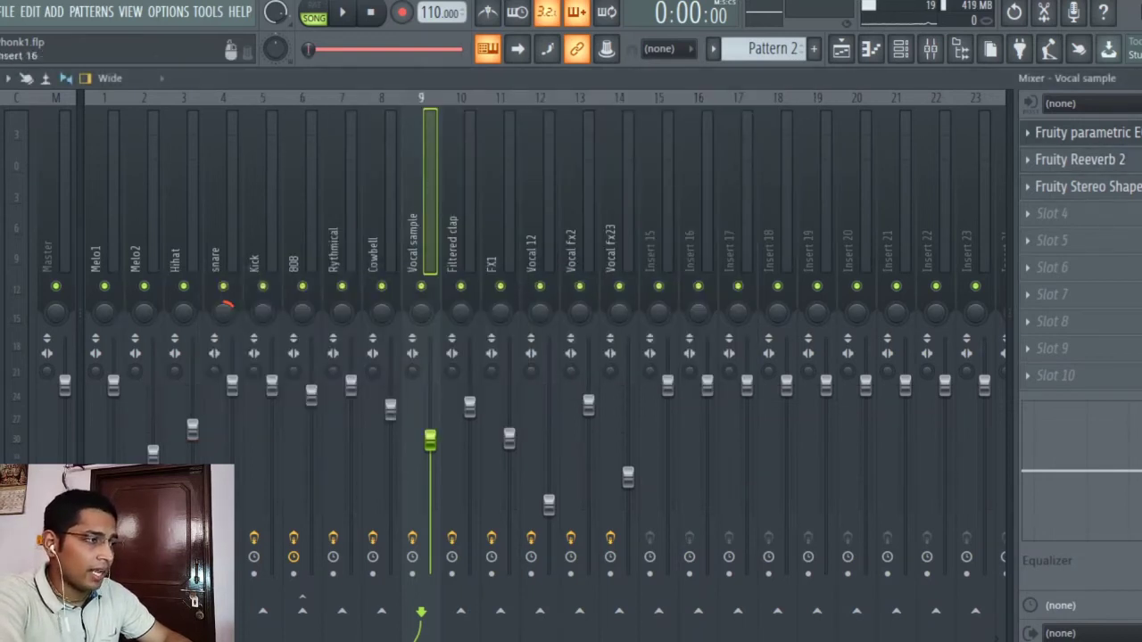
pyautogui.click(1084, 186)
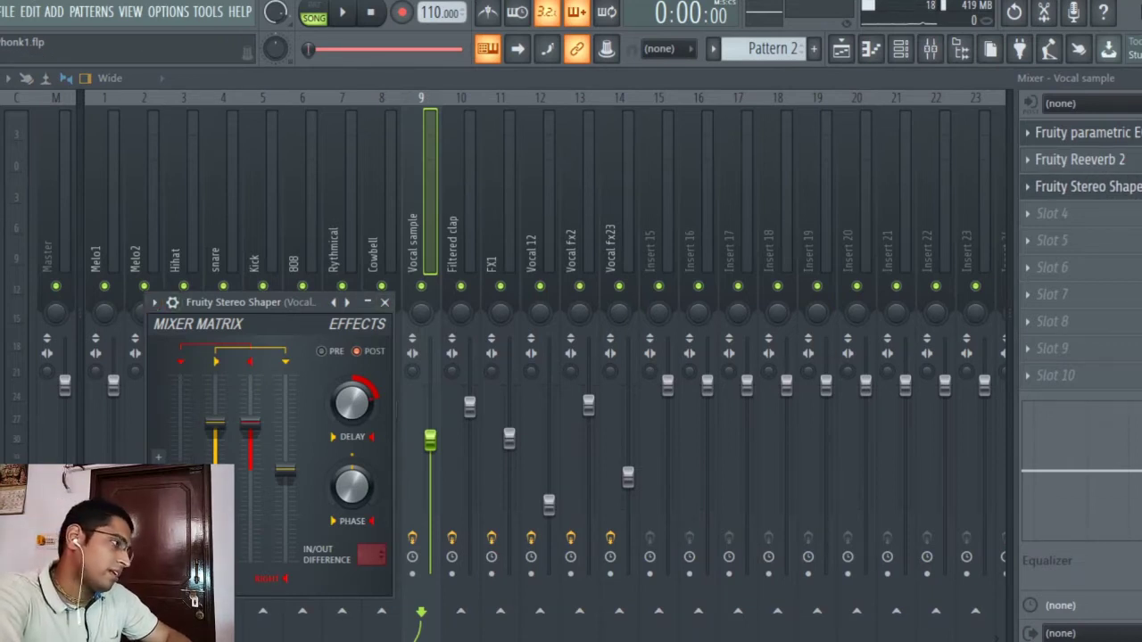
pyautogui.moveTo(268, 302); pyautogui.dragTo(482, 235)
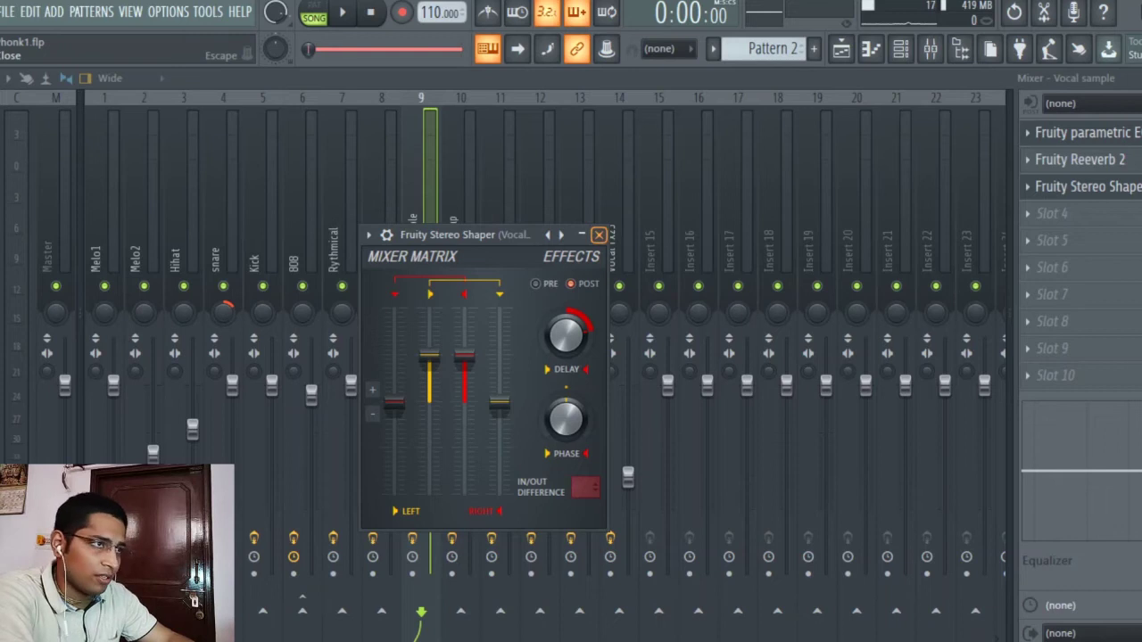
pyautogui.click(598, 235)
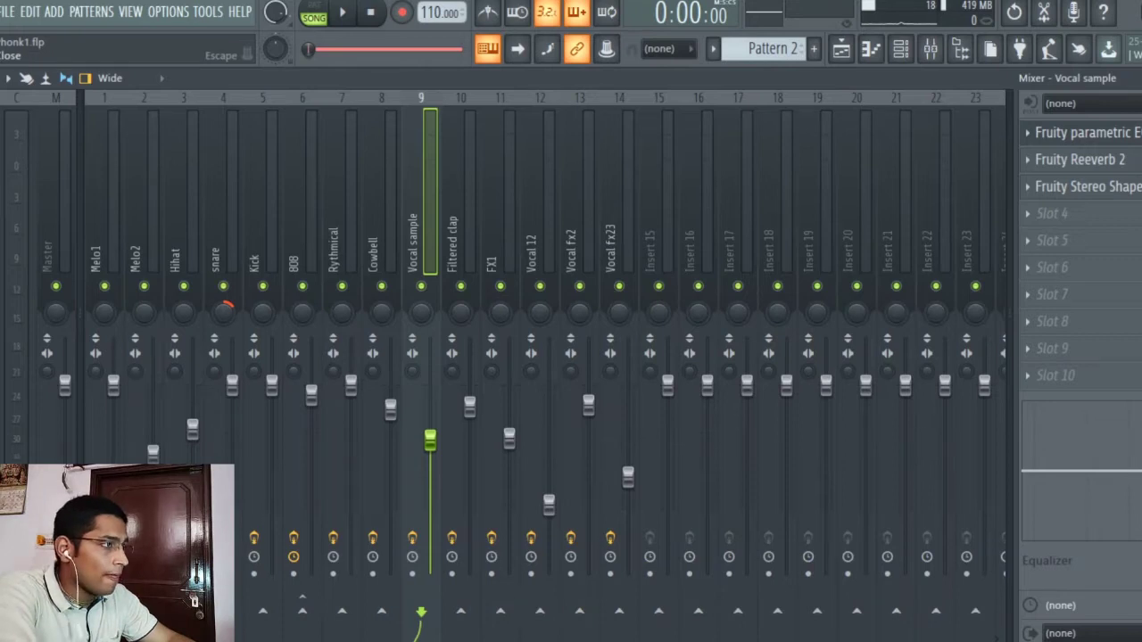
# Step: Return to the playlist, solo Track 4 and open its Pattern 8 clip in the piano roll
pyautogui.press('Escape')
pyautogui.press('Escape')
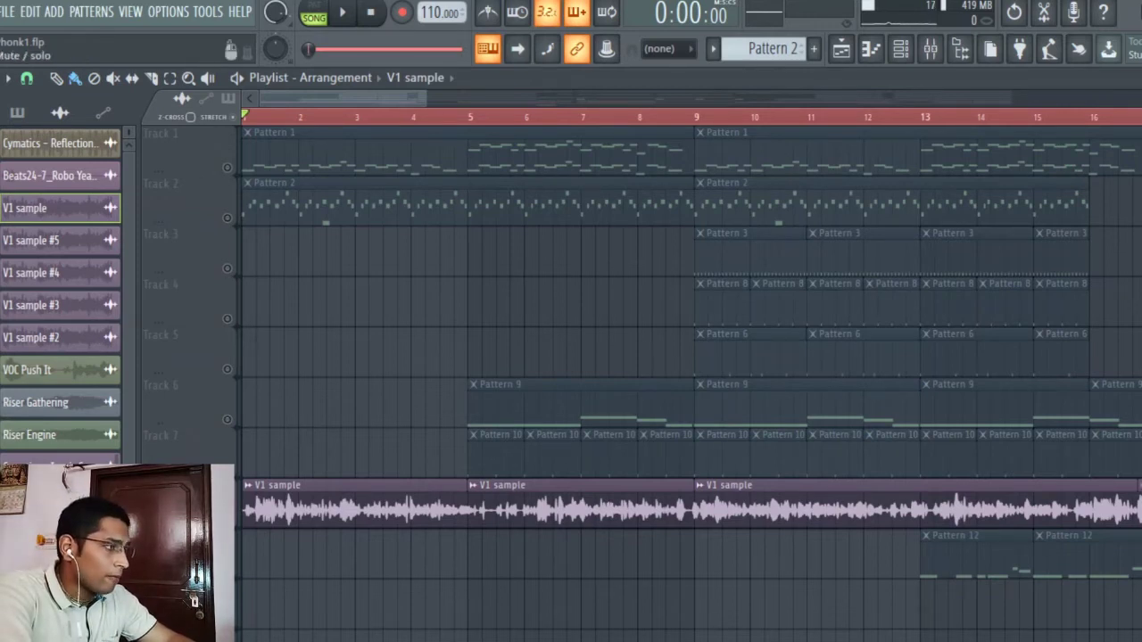
pyautogui.click(227, 313)
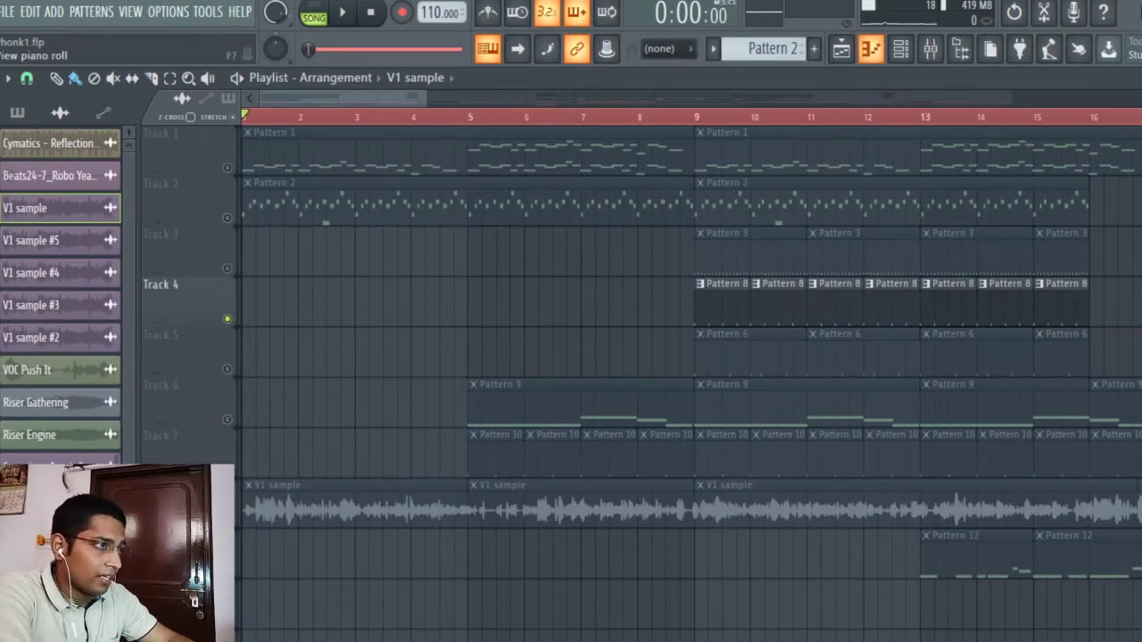
pyautogui.doubleClick(725, 283)
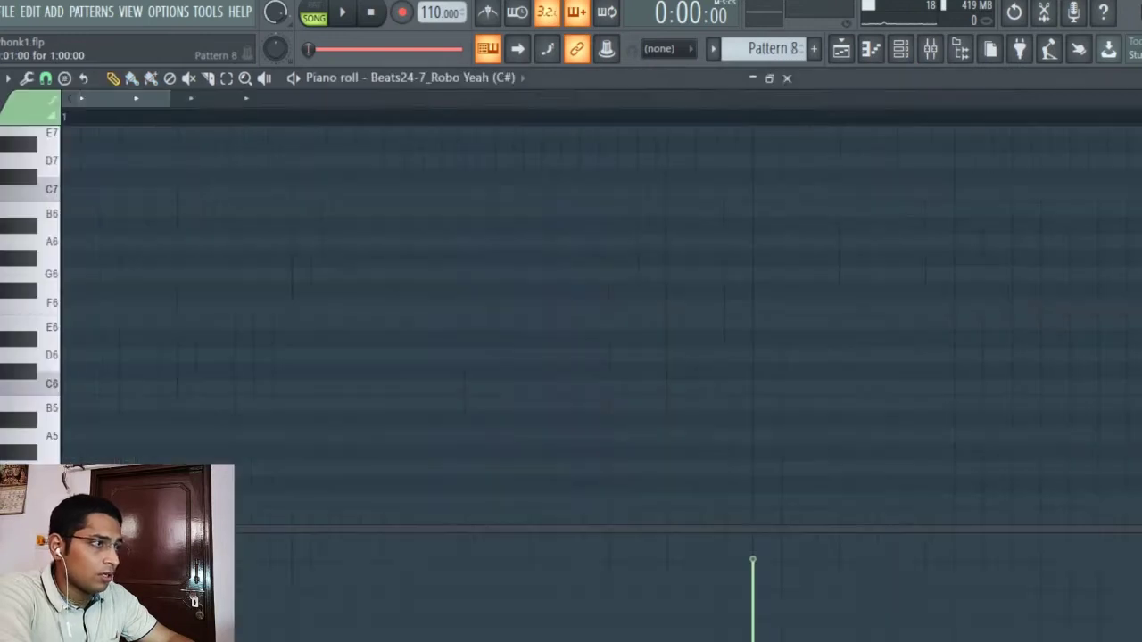
# Step: Play back Pattern 6 and select the Kick mixer track to show its effects chain
pyautogui.press('F6')
pyautogui.press('space')
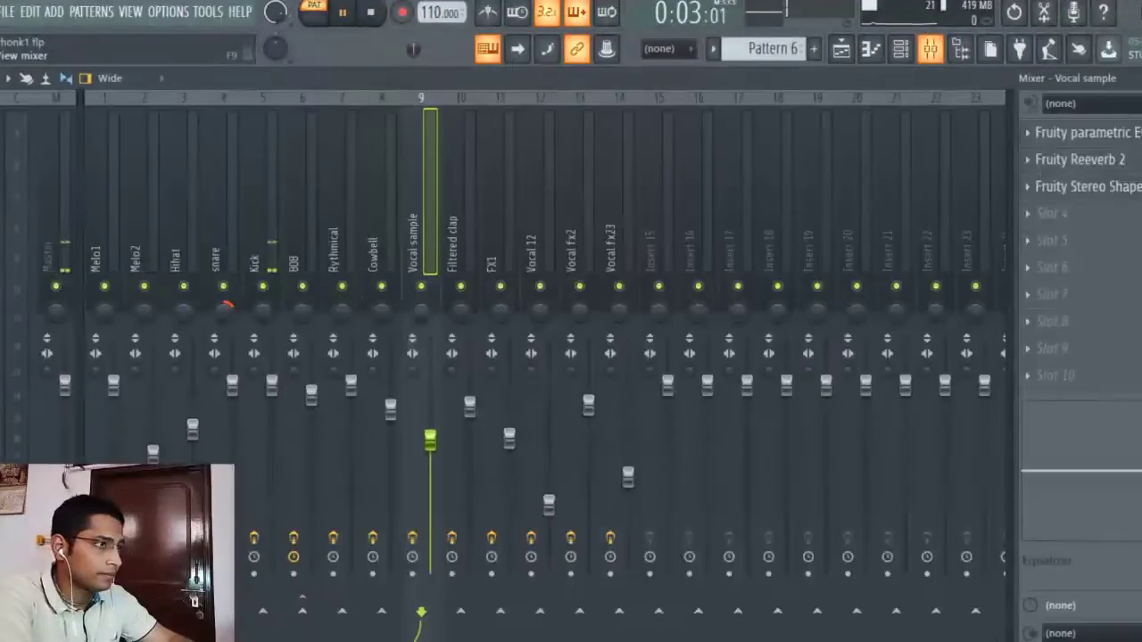
pyautogui.press('F9')
pyautogui.click(262, 232)
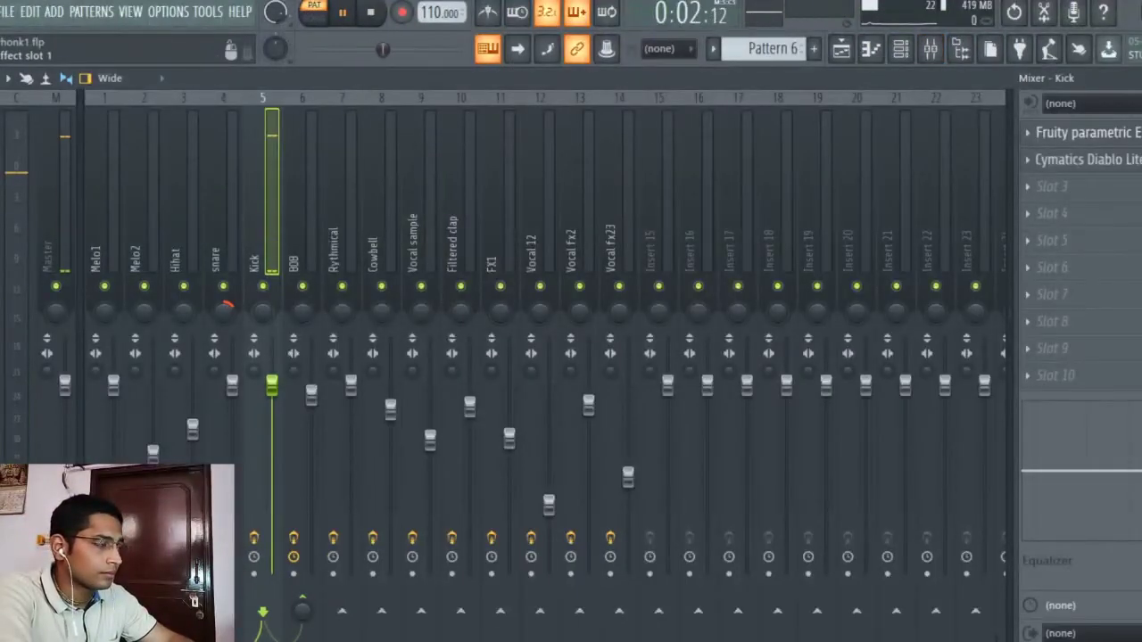
pyautogui.press('space')
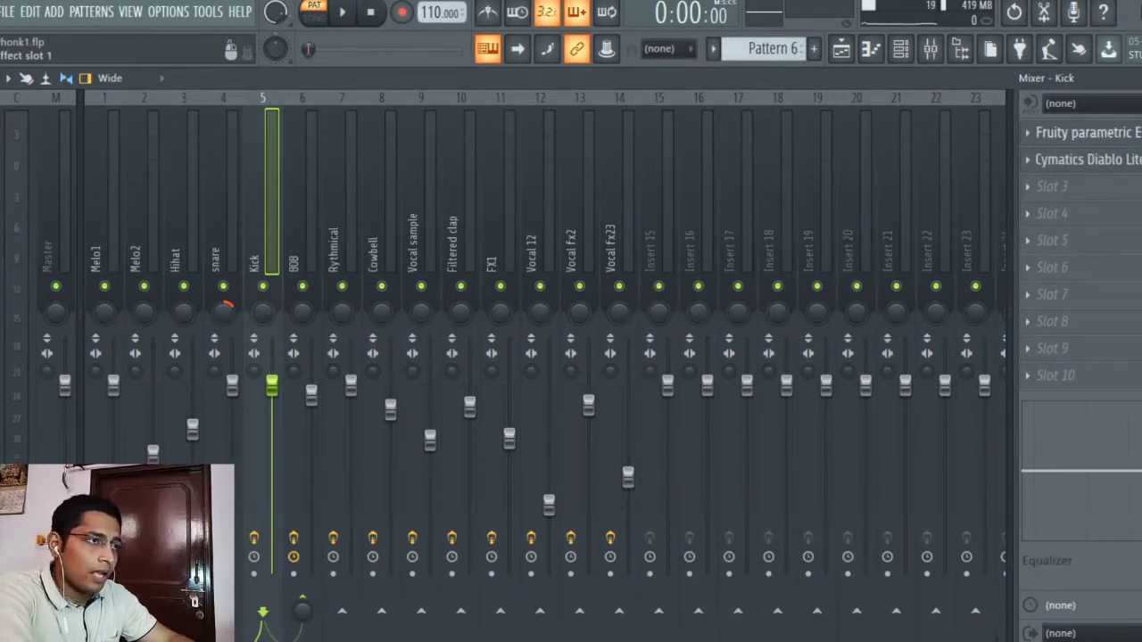
# Step: Inspect the Fruity parametric EQ 2 curve and the Cymatics Diablo Lite settings on the Kick mixer track
pyautogui.click(1084, 132)
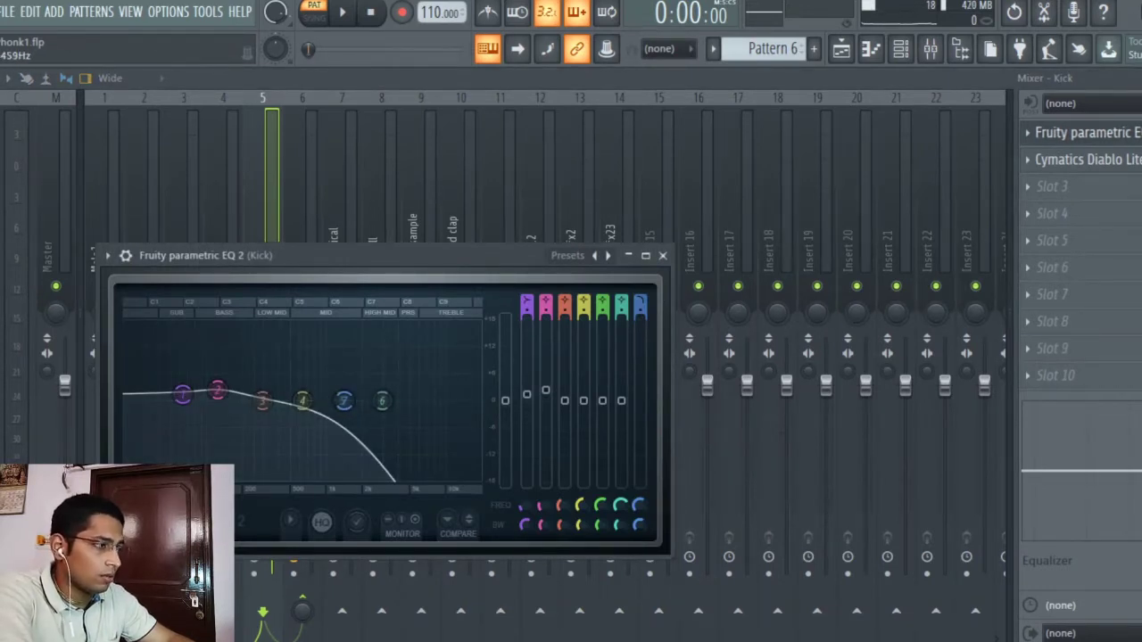
pyautogui.click(661, 255)
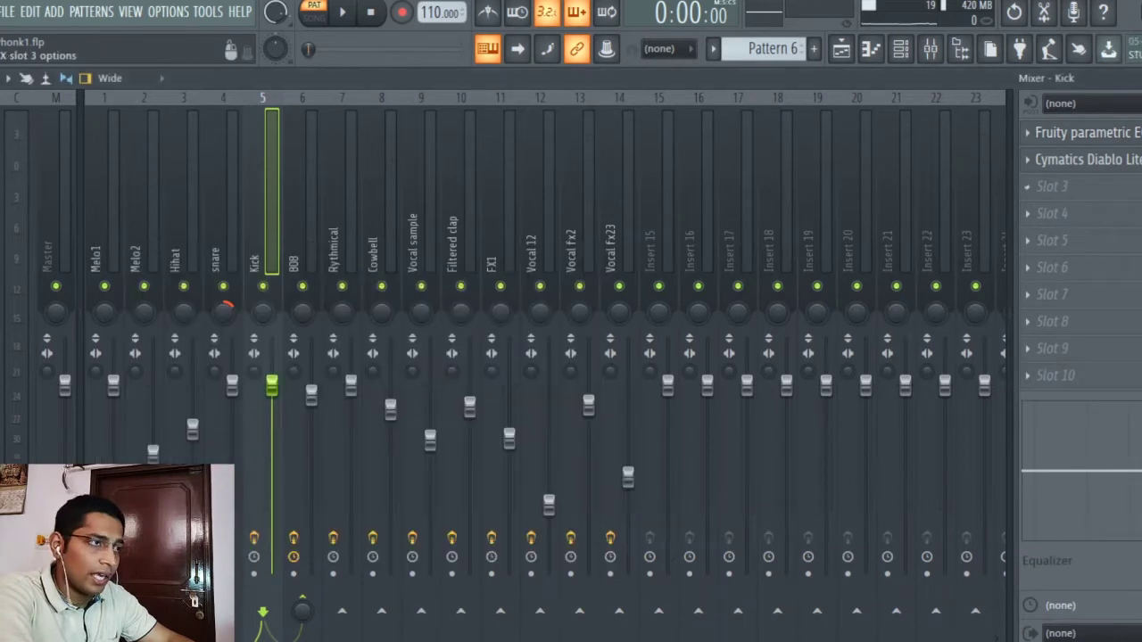
pyautogui.click(1084, 158)
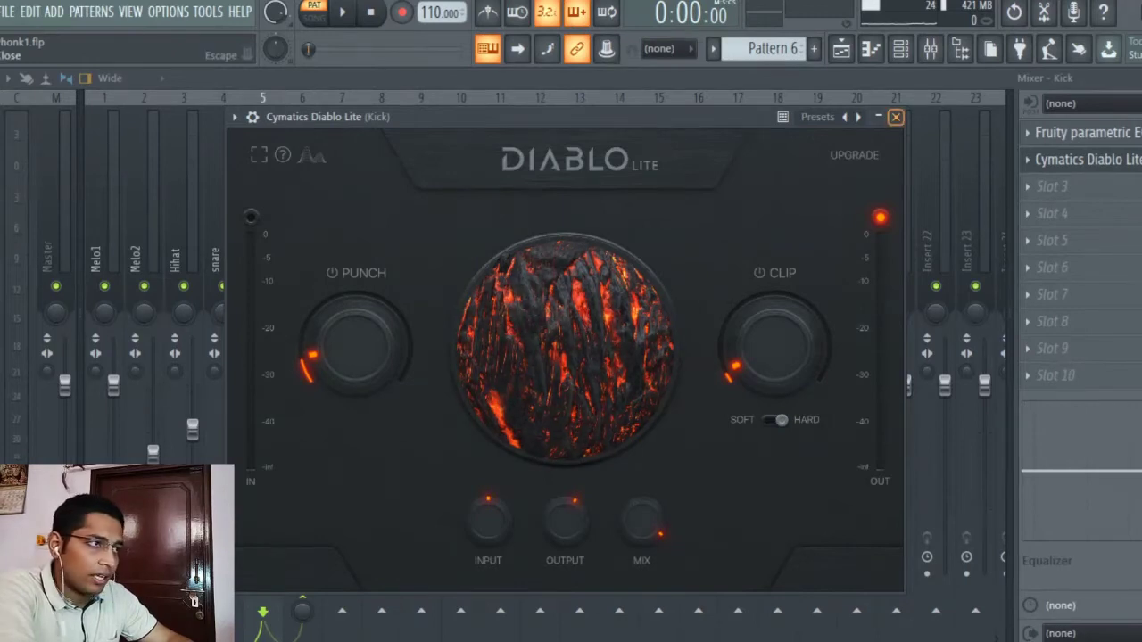
# Step: Close the Diablo Lite window, return to the playlist, and play the song from bar 9 with Tracks 3 and 4 enabled
pyautogui.click(896, 117)
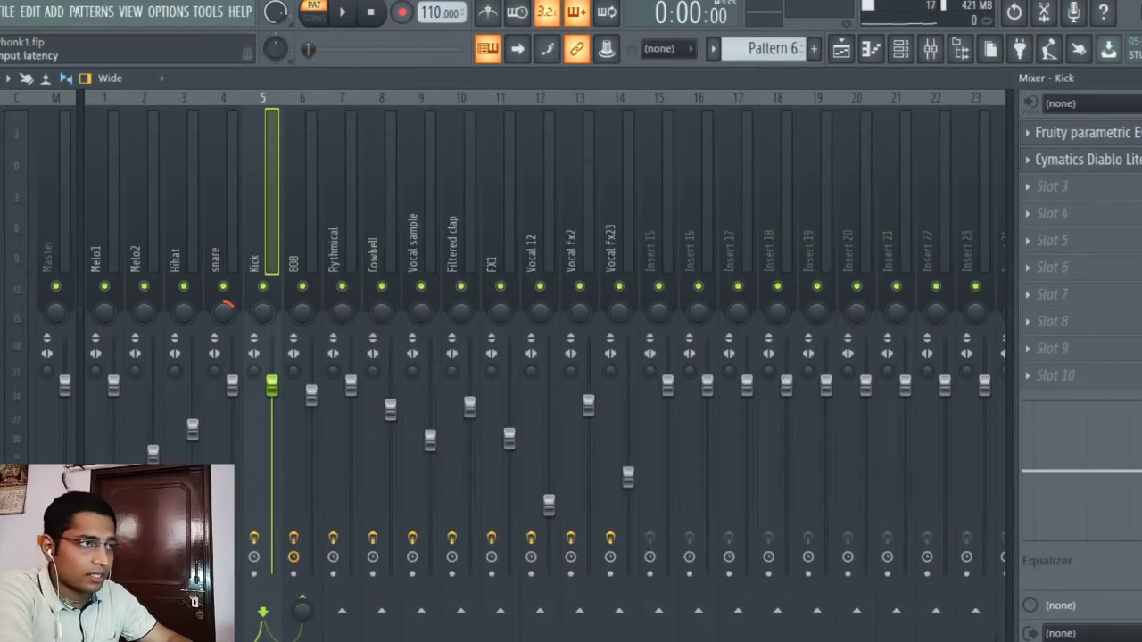
pyautogui.press('F9')
pyautogui.press('F5')
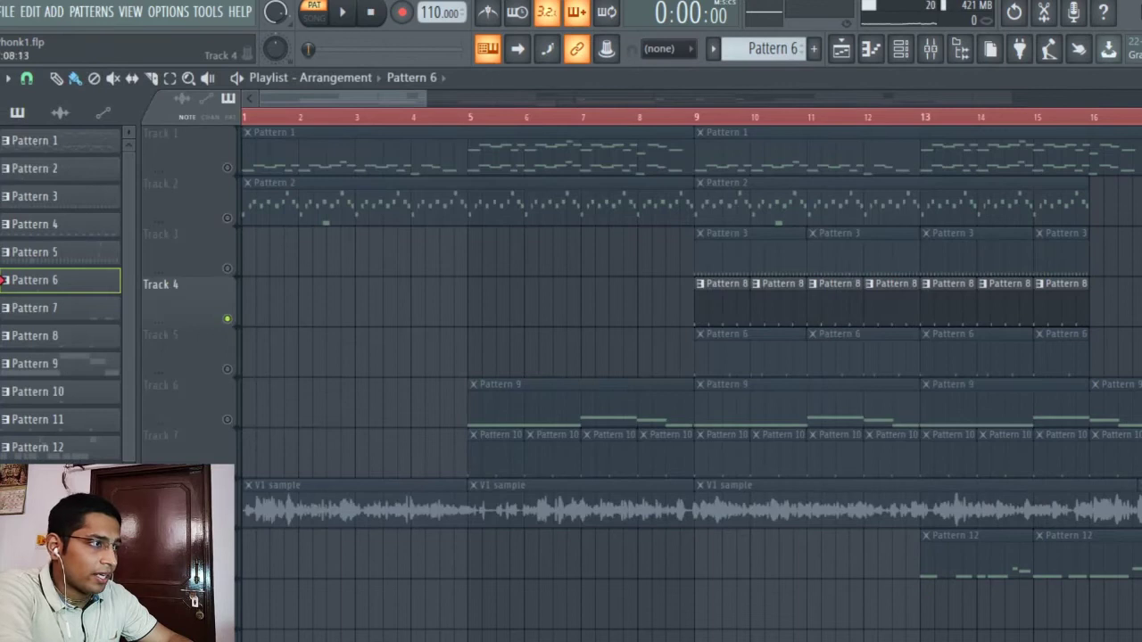
pyautogui.click(226, 267)
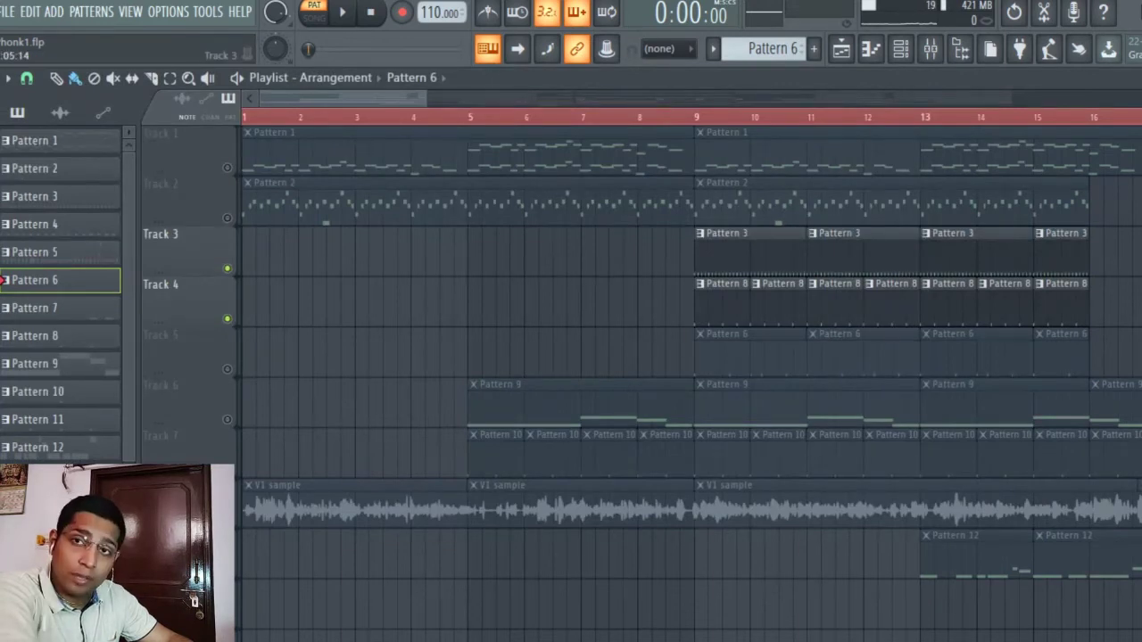
pyautogui.press('l')
pyautogui.press('space')
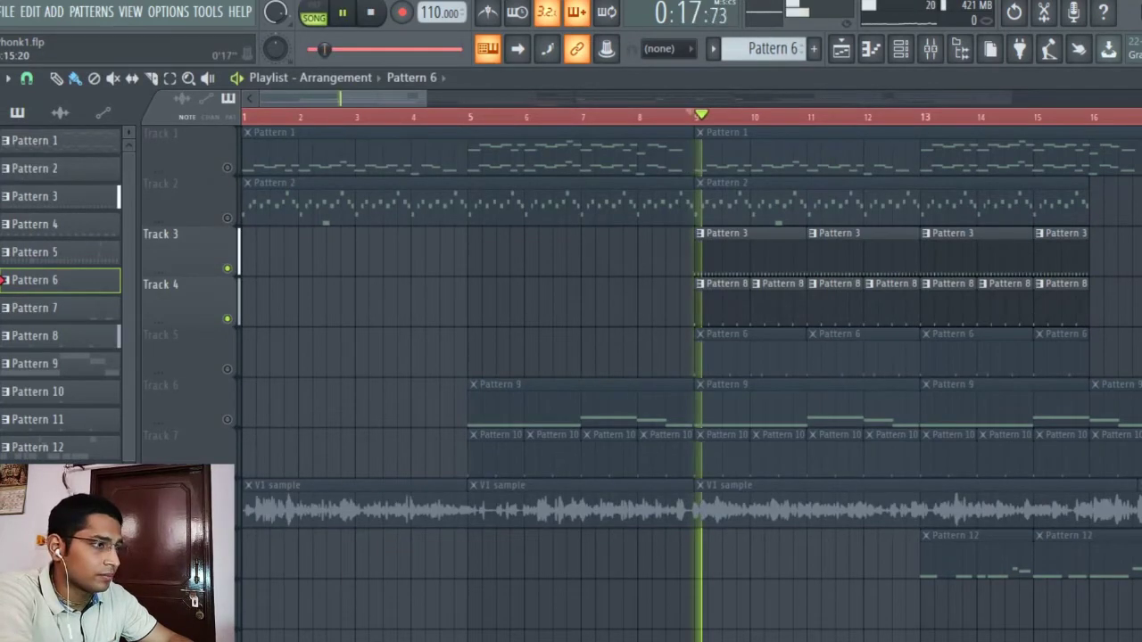
# Step: Mute Track 4 during playback and bring in Track 5, Track 2, Track 1 and the V1 sample track, stopping after the audition
pyautogui.click(226, 318)
pyautogui.click(227, 368)
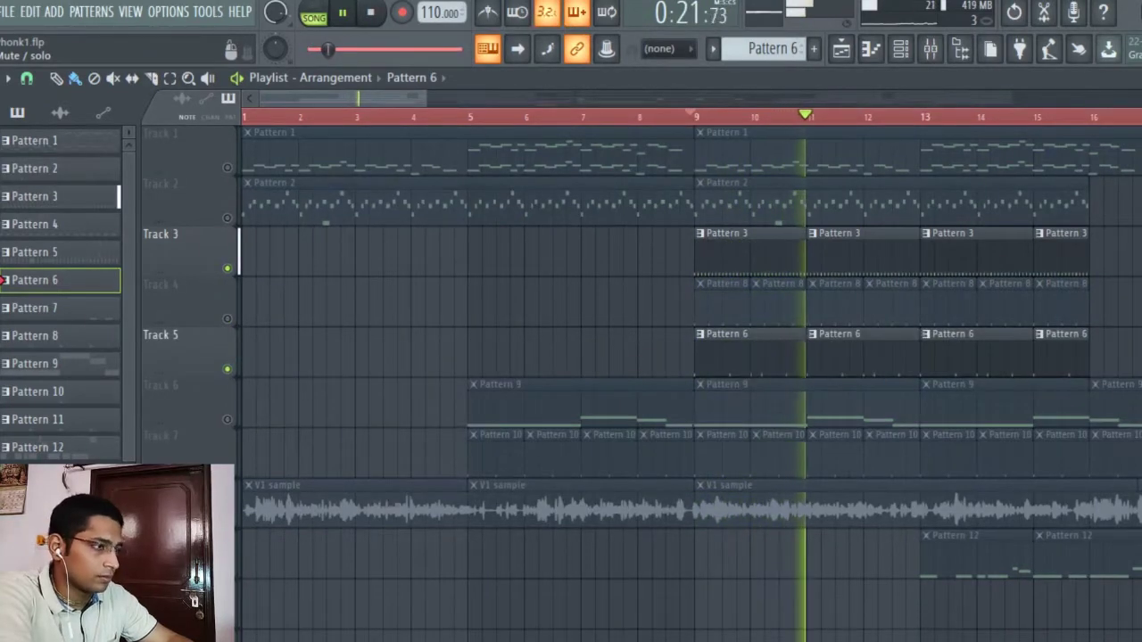
pyautogui.click(226, 218)
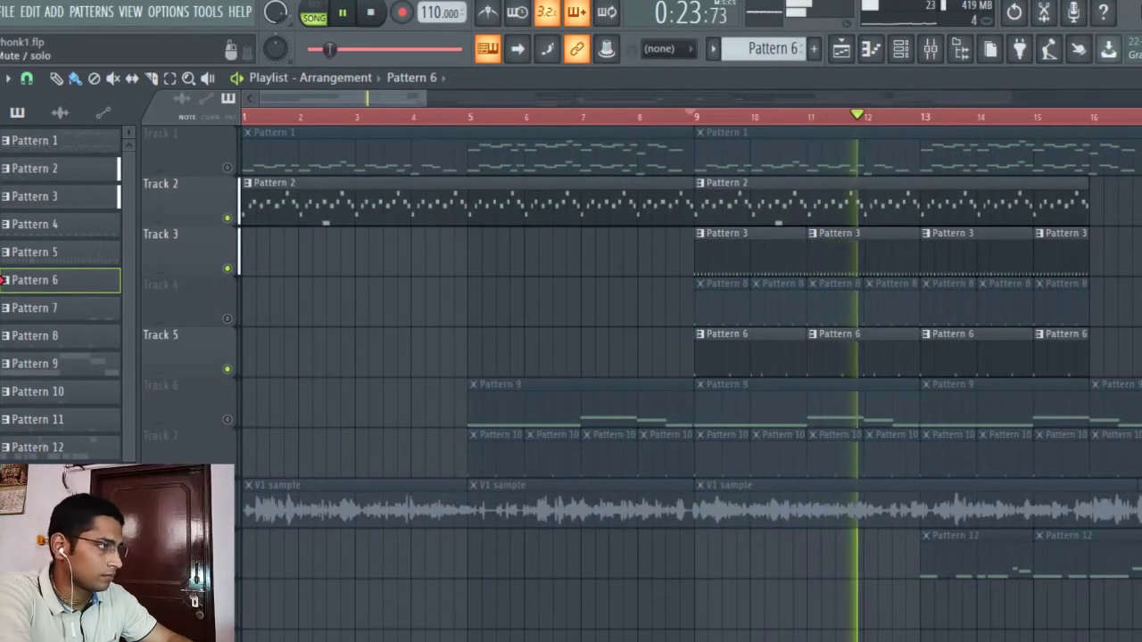
pyautogui.click(227, 167)
pyautogui.click(227, 520)
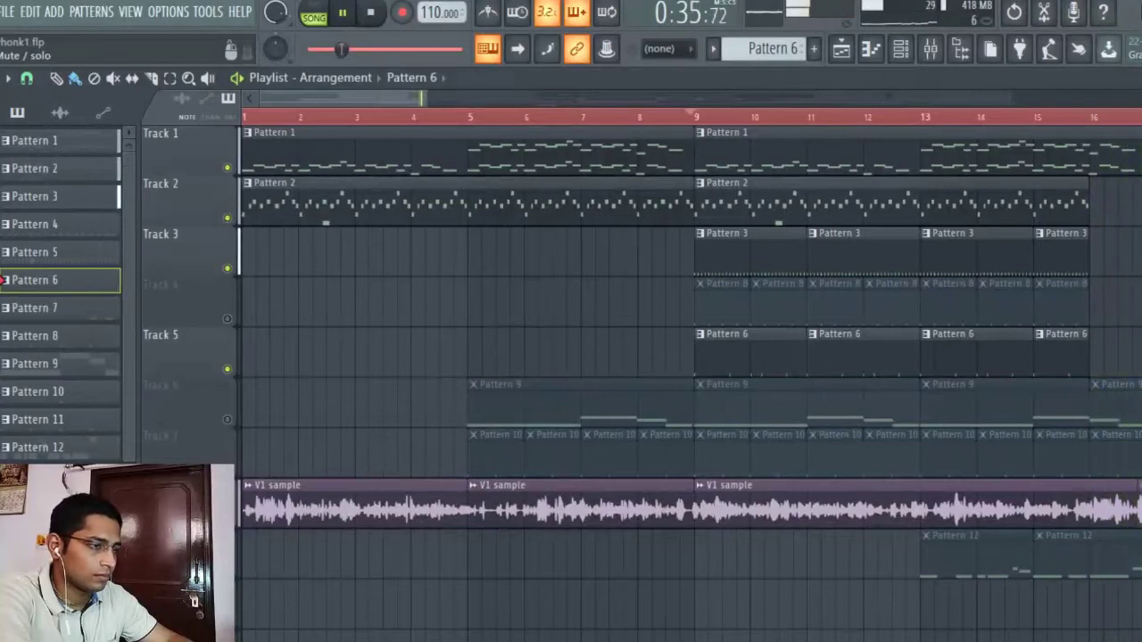
pyautogui.press('space')
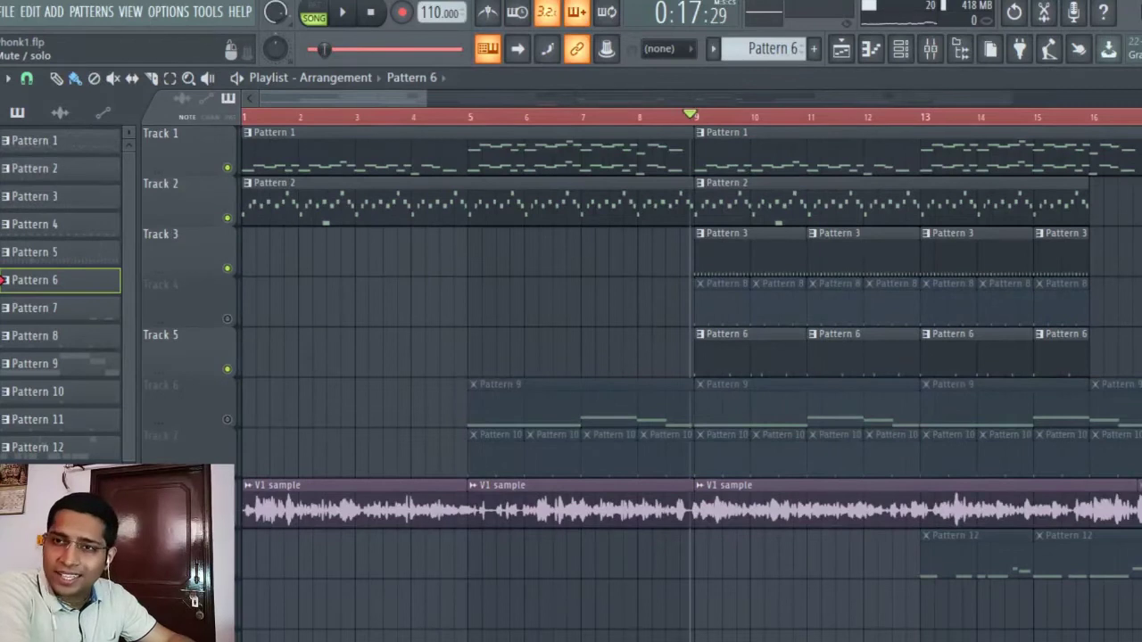
# Step: Show Pattern 3's closed hi-hat notes and velocities in the piano roll and return to the playlist
pyautogui.click(36, 196)
pyautogui.press('F7')
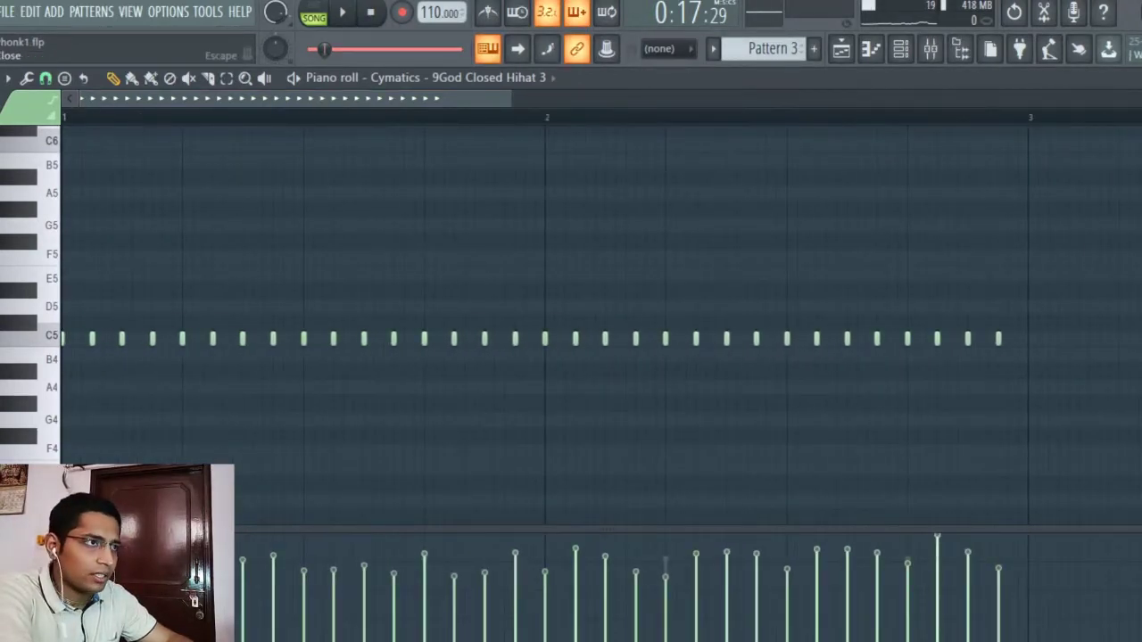
pyautogui.press('F6')
pyautogui.press('F6')
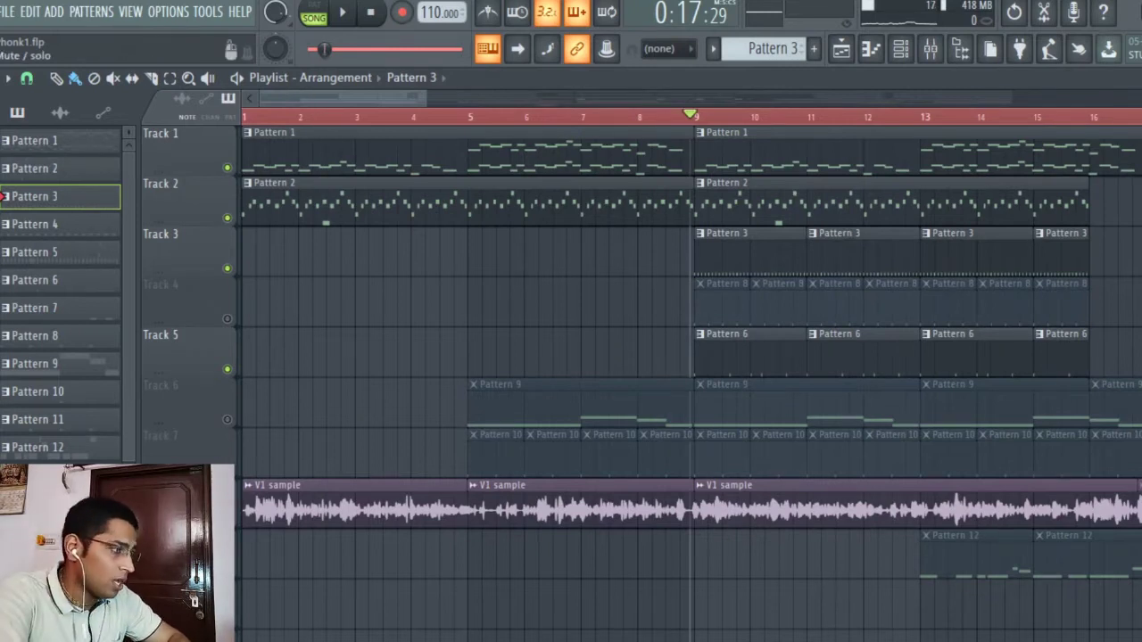
# Step: Solo the track holding the Pattern 12 clips and play the song from bar 13
pyautogui.keyDown('ctrl'); pyautogui.click(227, 567); pyautogui.keyUp('ctrl')
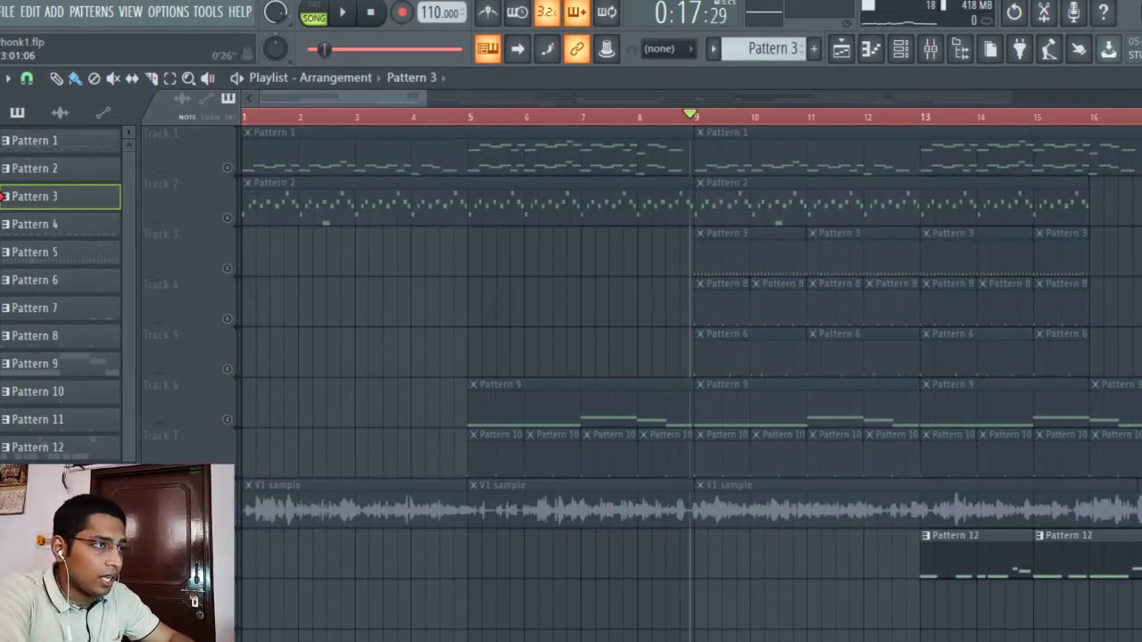
pyautogui.click(922, 116)
pyautogui.press('space')
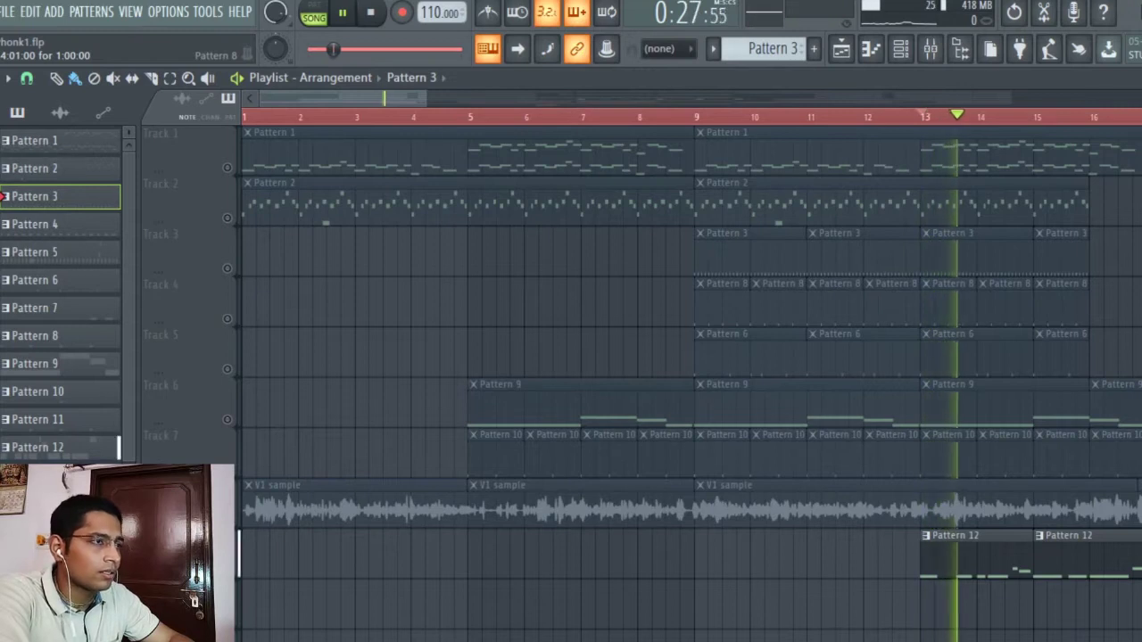
# Step: Examine Pattern 12's Space Saucer 808 notes in the piano roll and channel rack, stopping playback
pyautogui.press('F7')
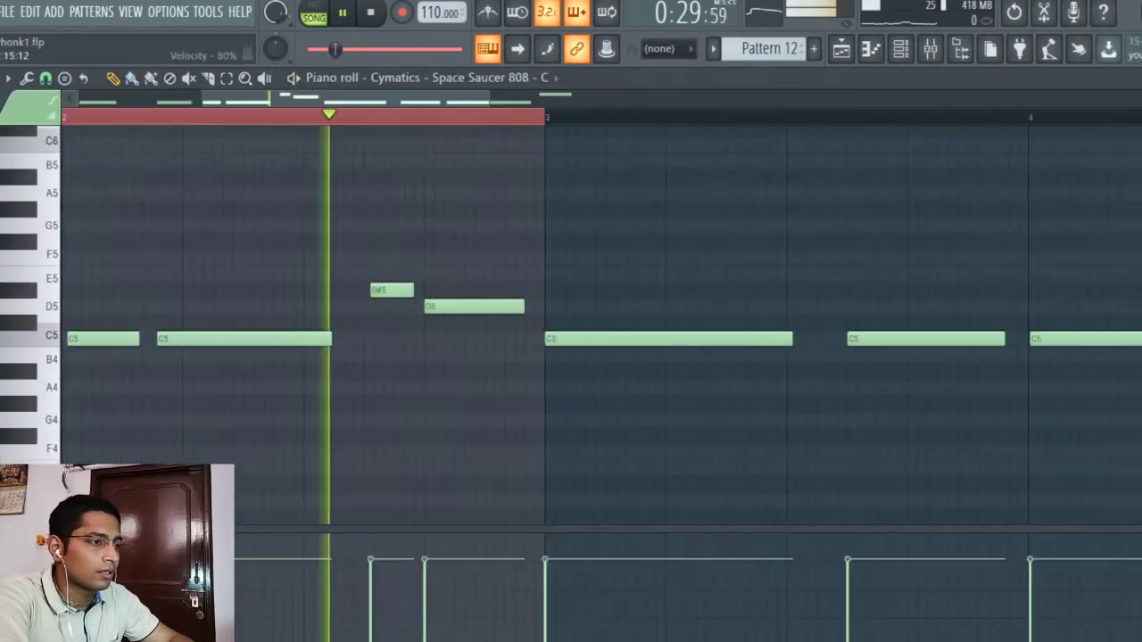
pyautogui.press('F6')
pyautogui.press('space')
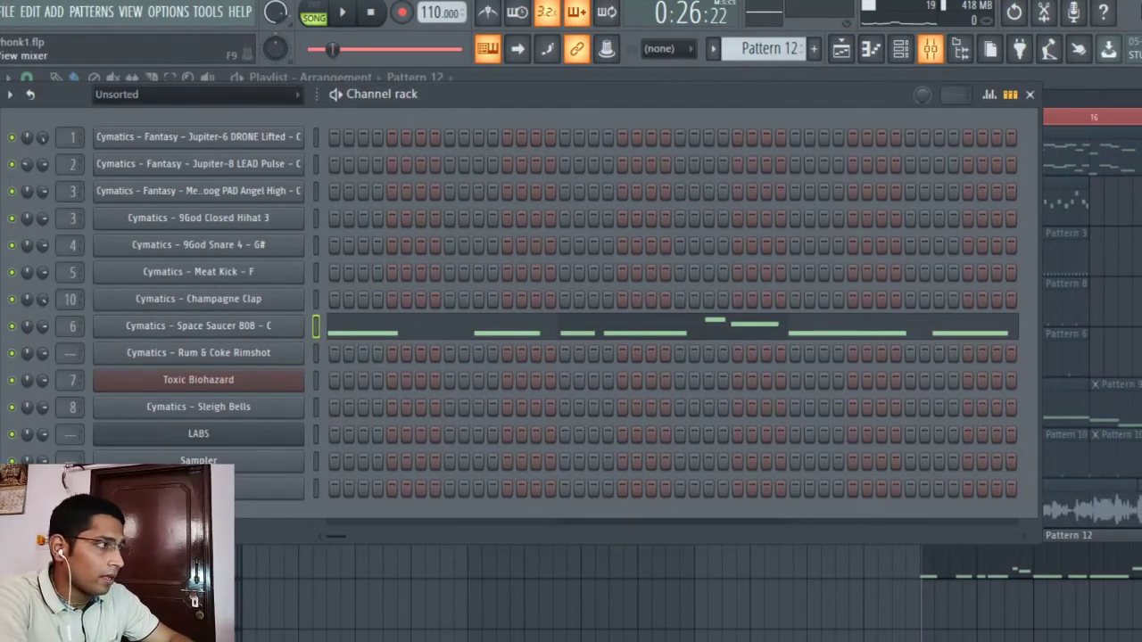
# Step: Select the 808 mixer track and inspect its Fruity parametric EQ 2 curve, closing the effect window
pyautogui.click(930, 49)
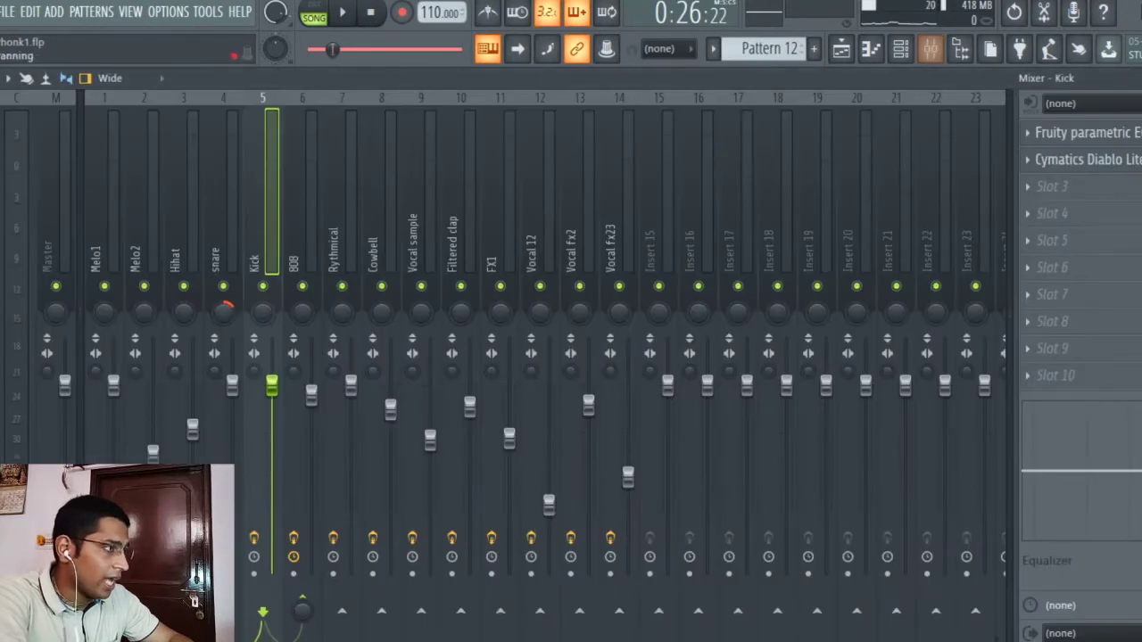
pyautogui.press('Right')
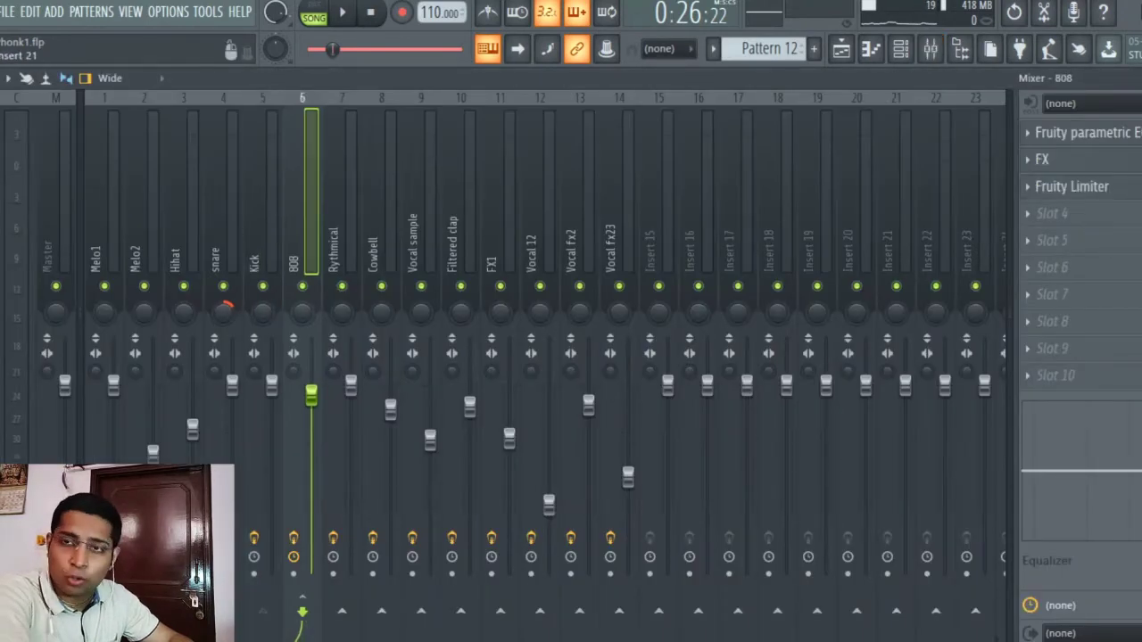
pyautogui.click(1070, 132)
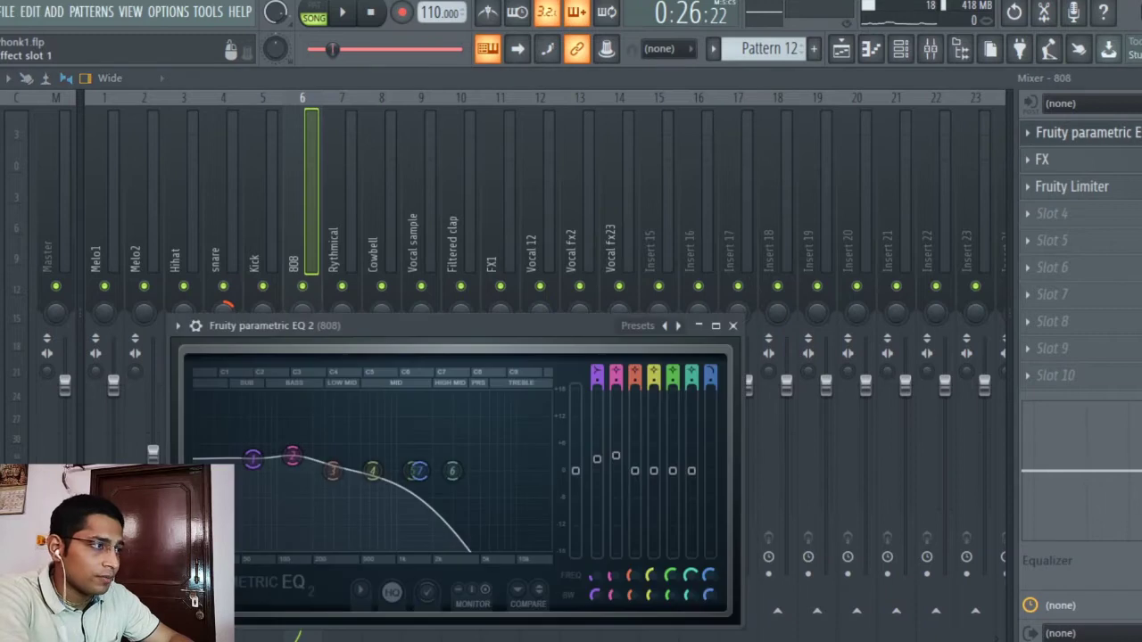
pyautogui.moveTo(294, 326); pyautogui.dragTo(362, 179)
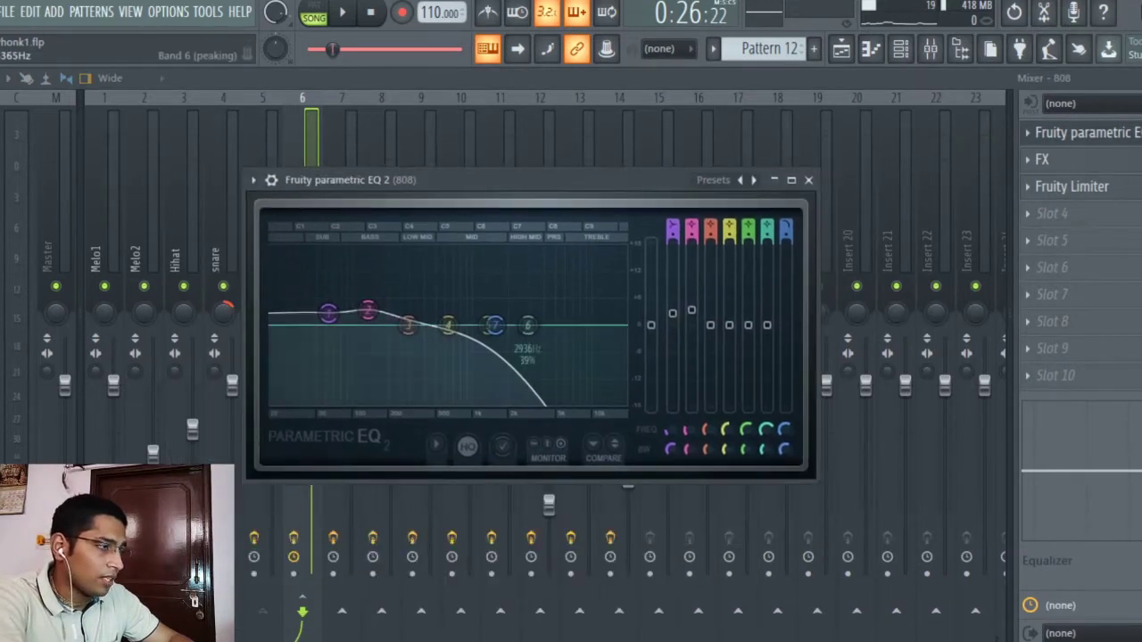
pyautogui.press('Escape')
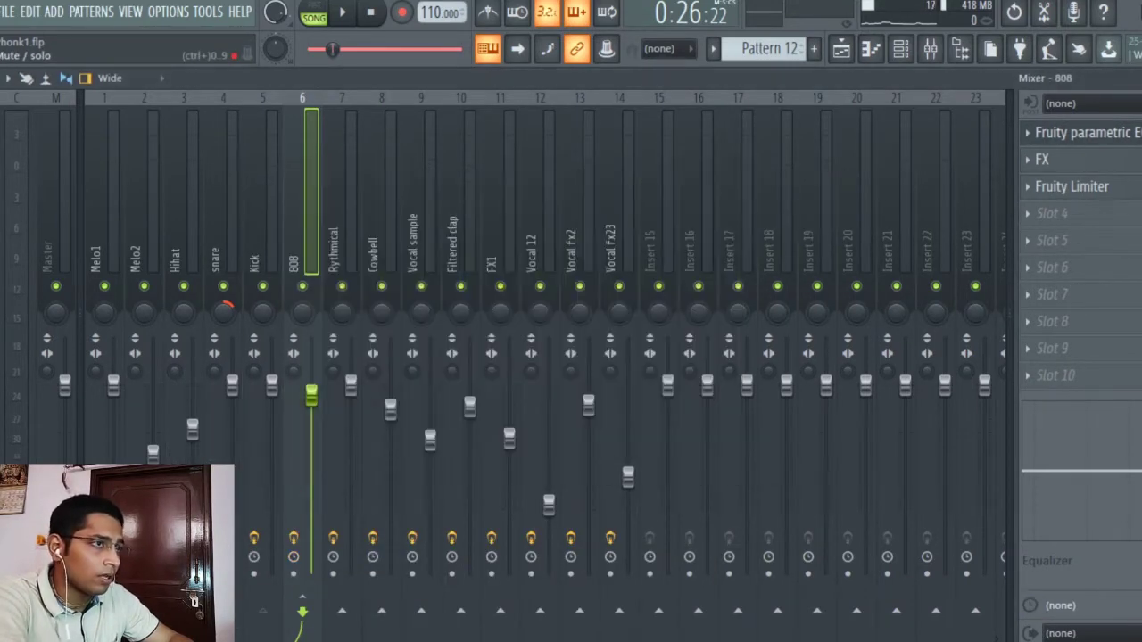
# Step: Reopen the 808 track's Fruity parametric EQ 2 and watch its spectrum during playback, closing it when done
pyautogui.click(1079, 132)
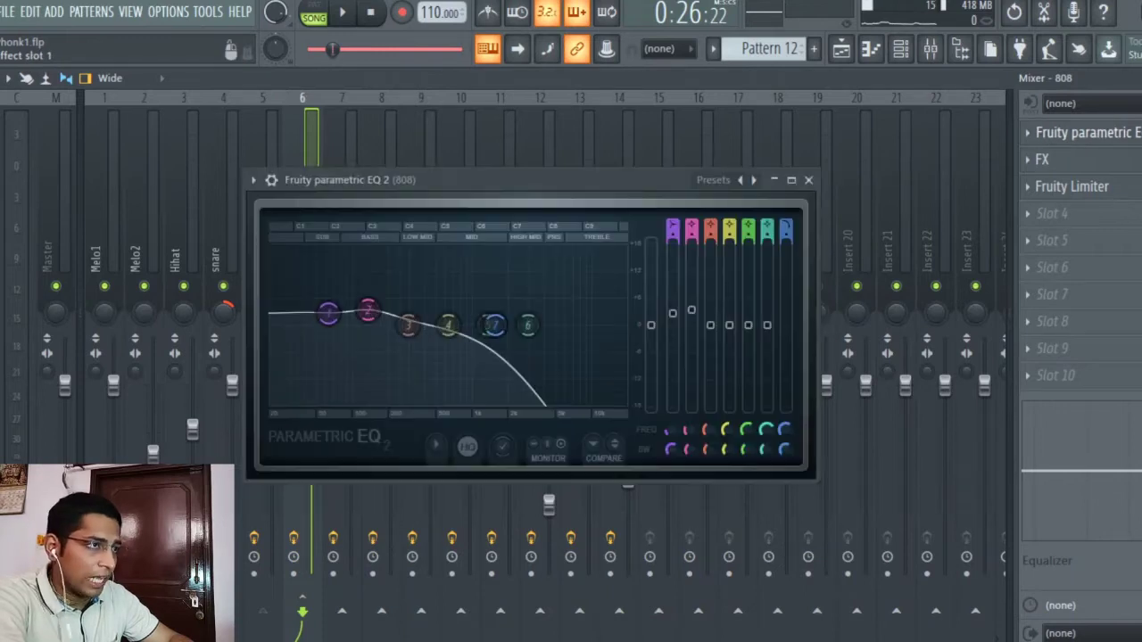
pyautogui.press('space')
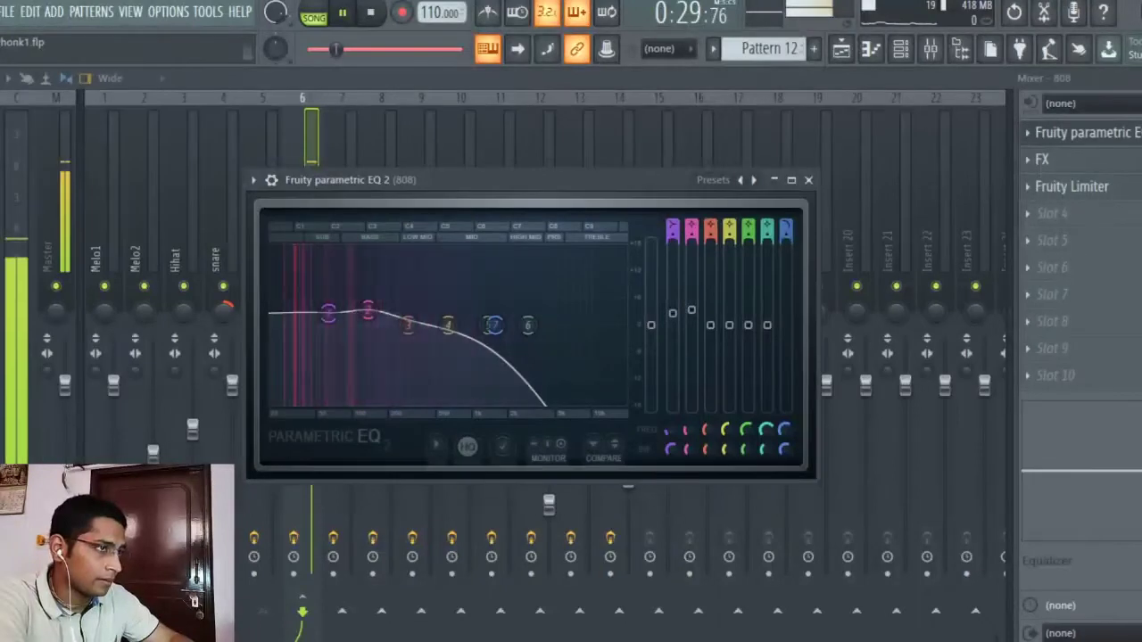
pyautogui.press('space')
pyautogui.click(808, 180)
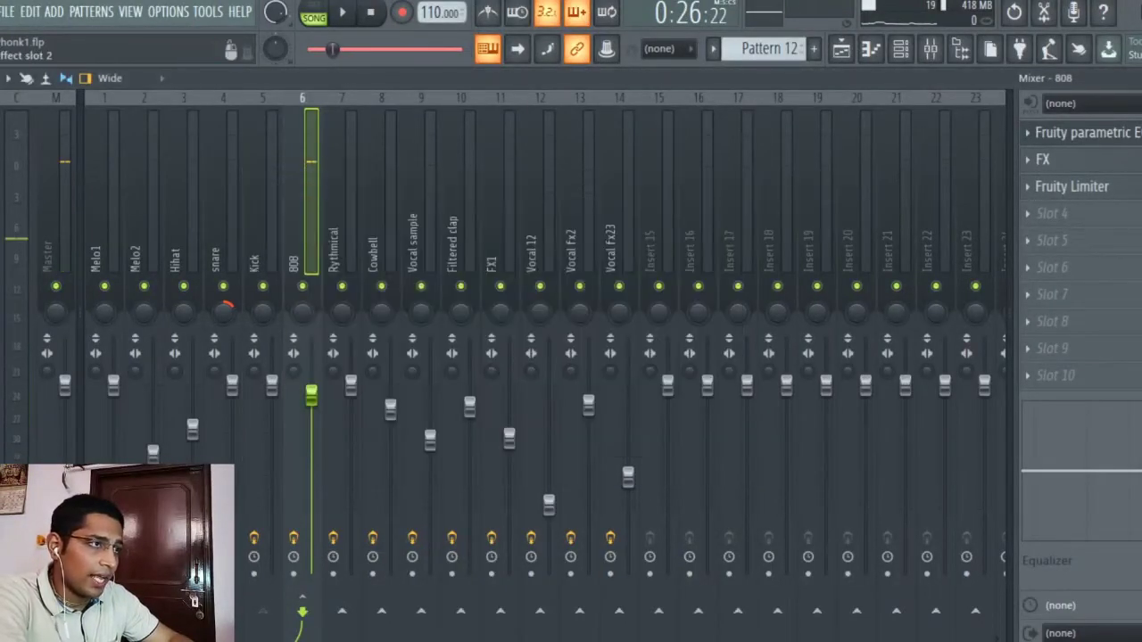
# Step: Inspect the Effector FX module's Distort setting on the 808 track, toggling its bypass on and off and auditioning the sound
pyautogui.click(1042, 158)
pyautogui.moveTo(303, 88); pyautogui.dragTo(493, 134)
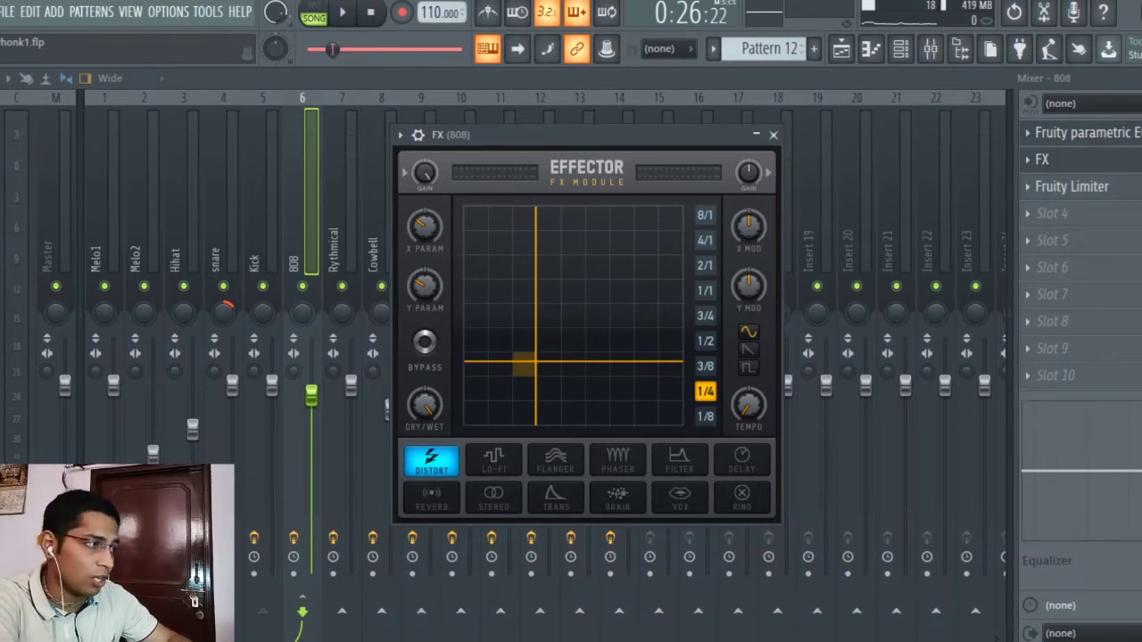
pyautogui.click(424, 341)
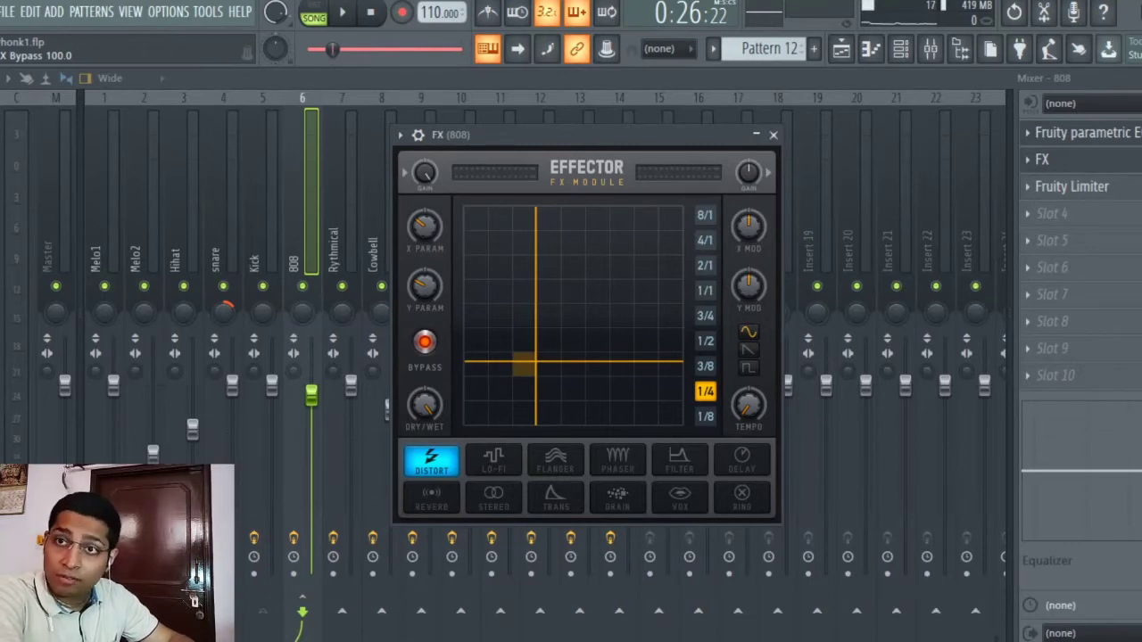
pyautogui.click(424, 341)
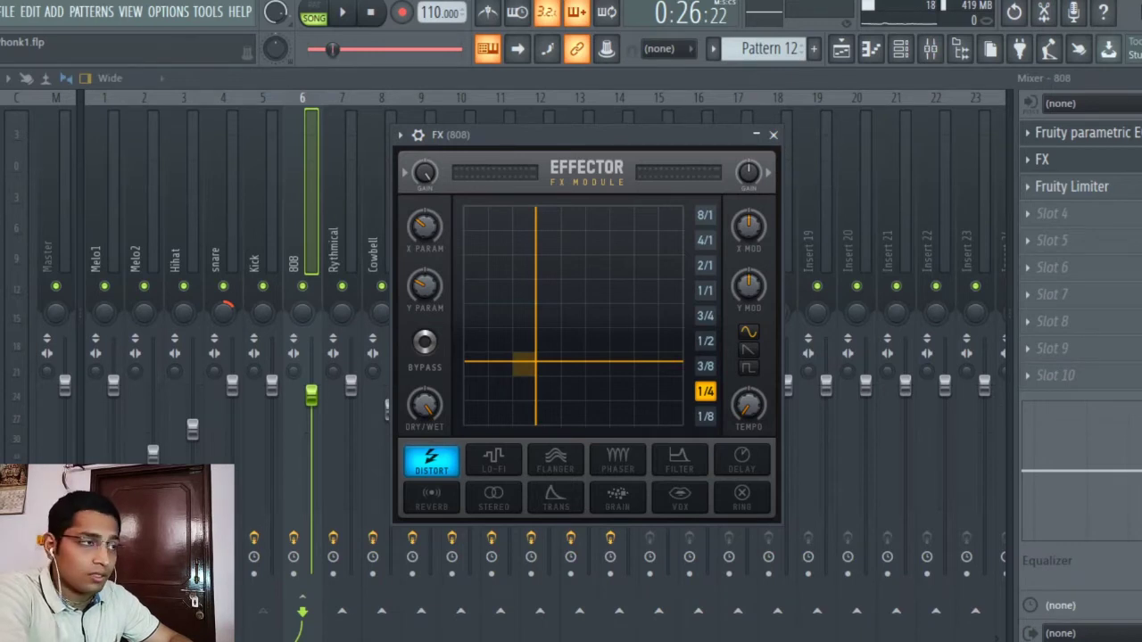
pyautogui.press('space')
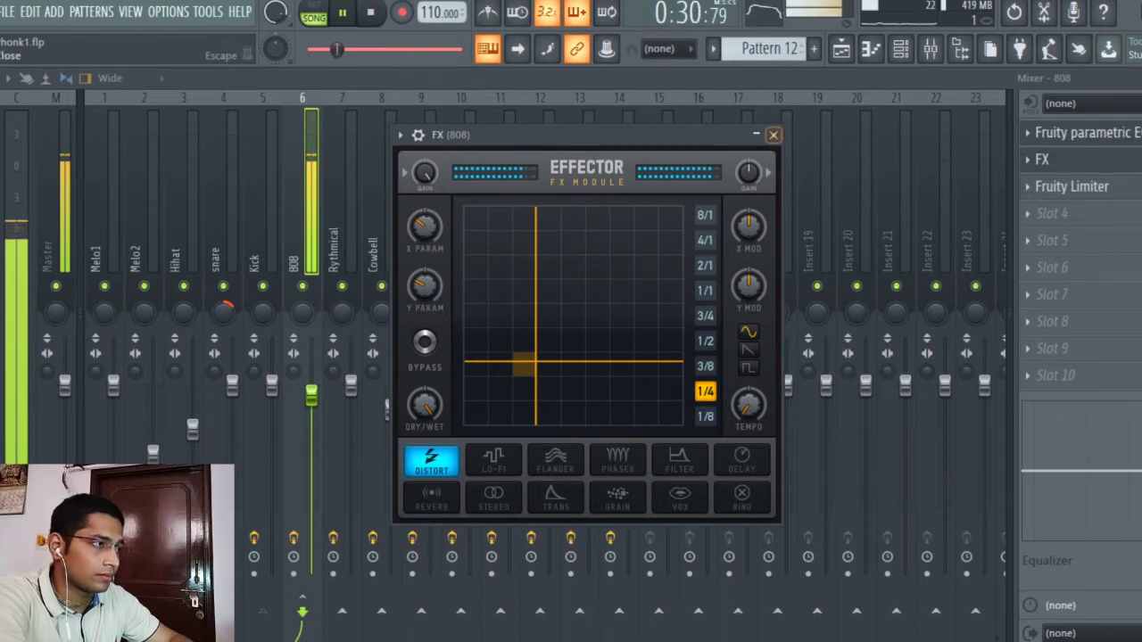
pyautogui.press('space')
pyautogui.click(773, 135)
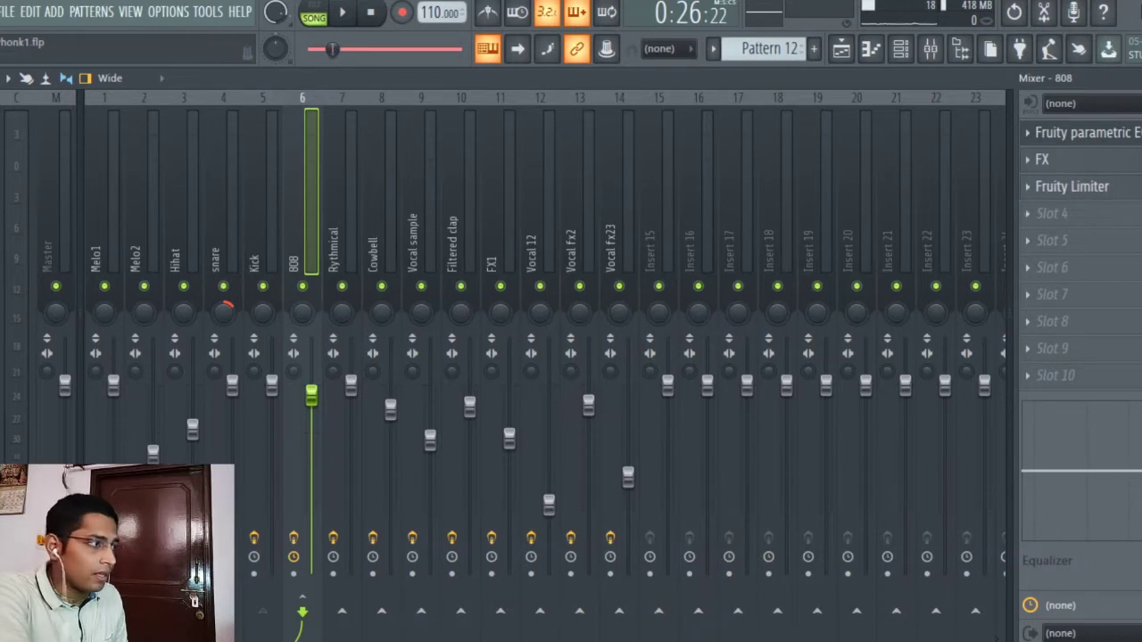
# Step: Select the Kick mixer track and disable and re-enable its send to the 808 track
pyautogui.click(271, 178)
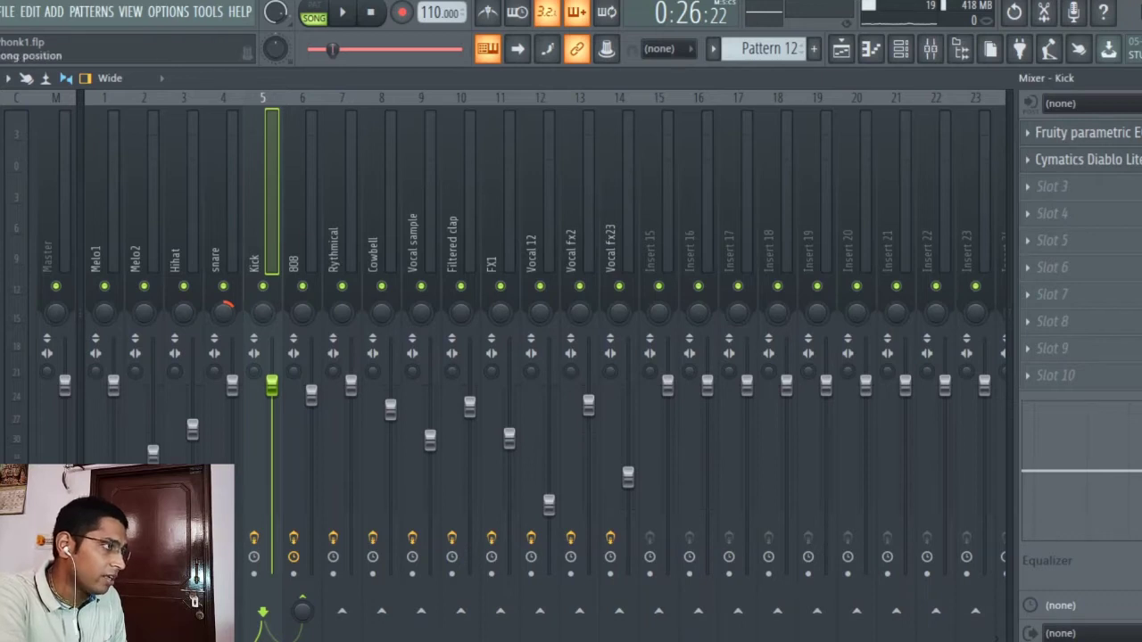
pyautogui.press('space')
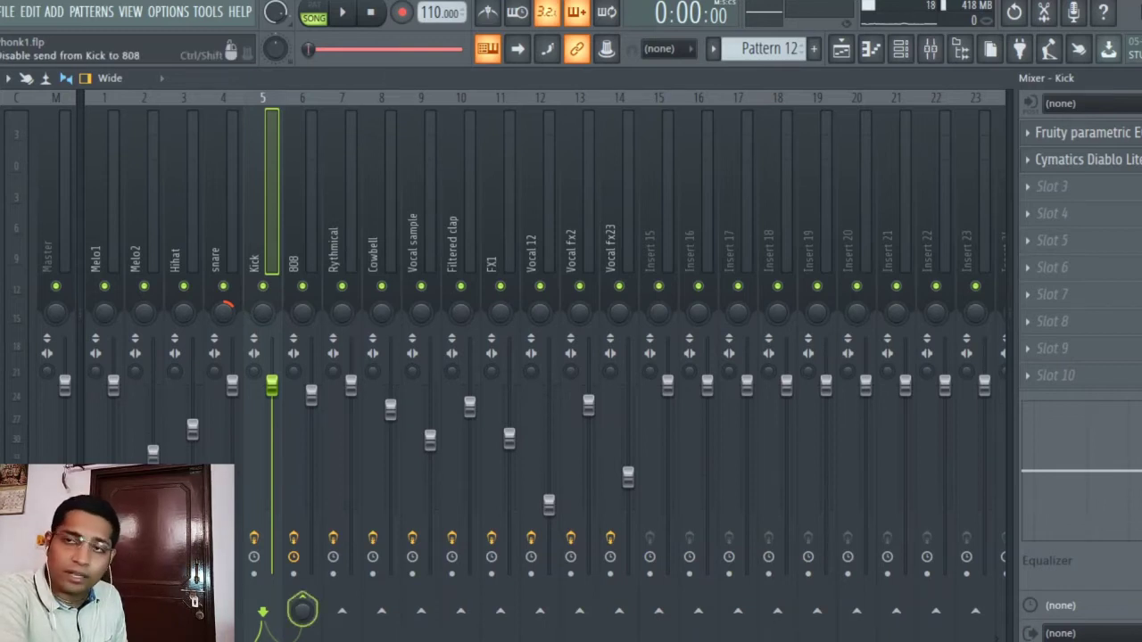
pyautogui.click(301, 609)
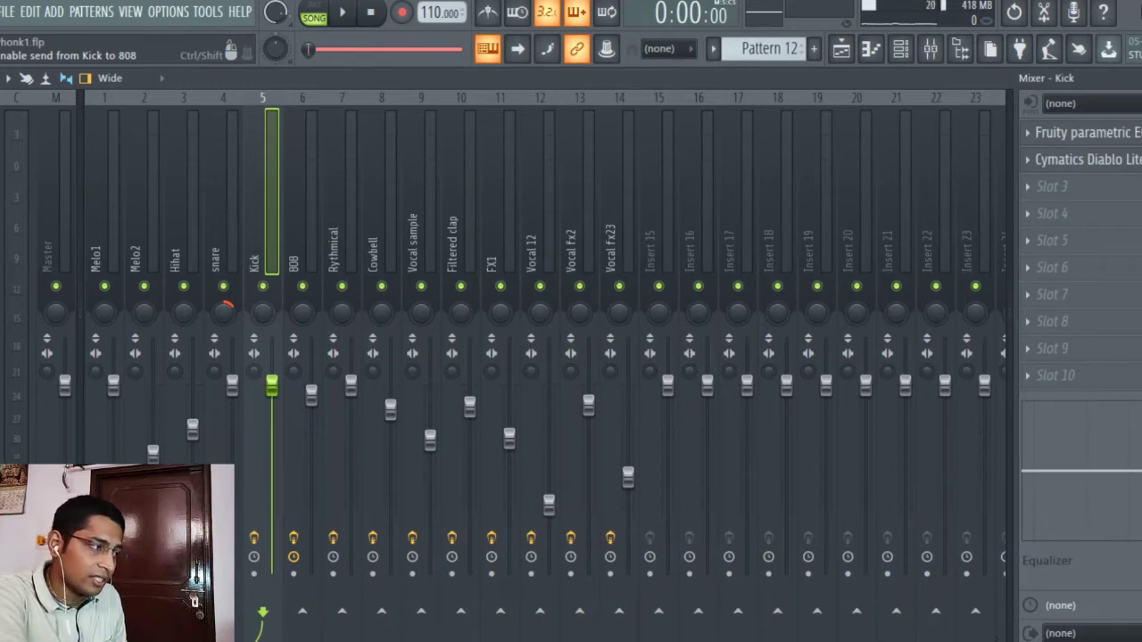
pyautogui.click(302, 611)
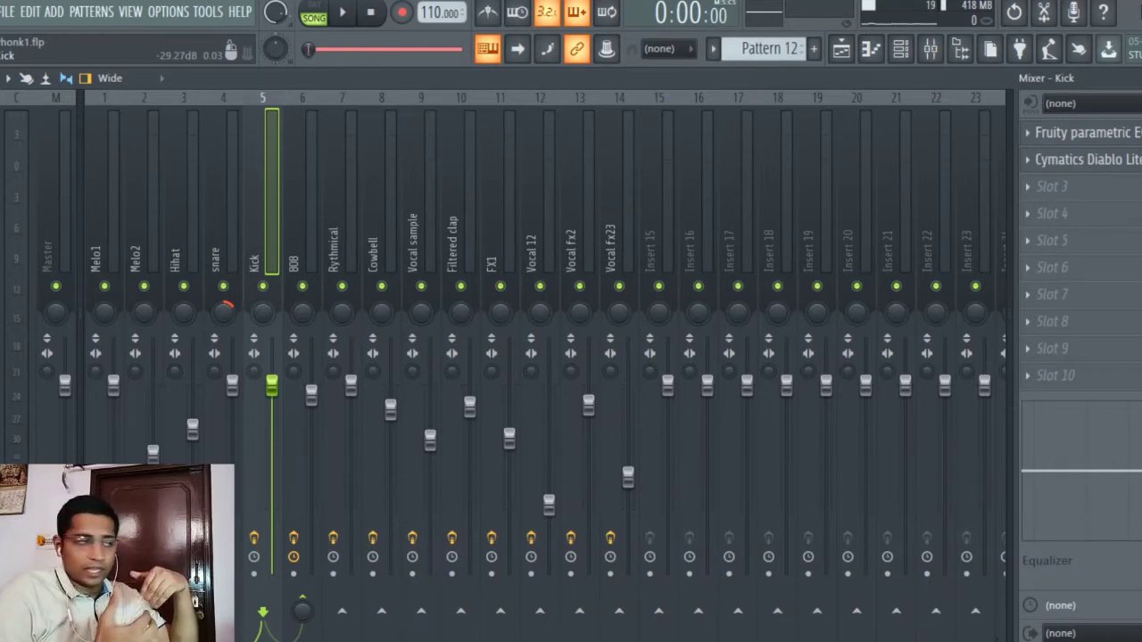
# Step: Open the 808 track's Fruity Limiter, set its sidechain input to 1 and the compressor threshold to -24.0 dB
pyautogui.click(302, 196)
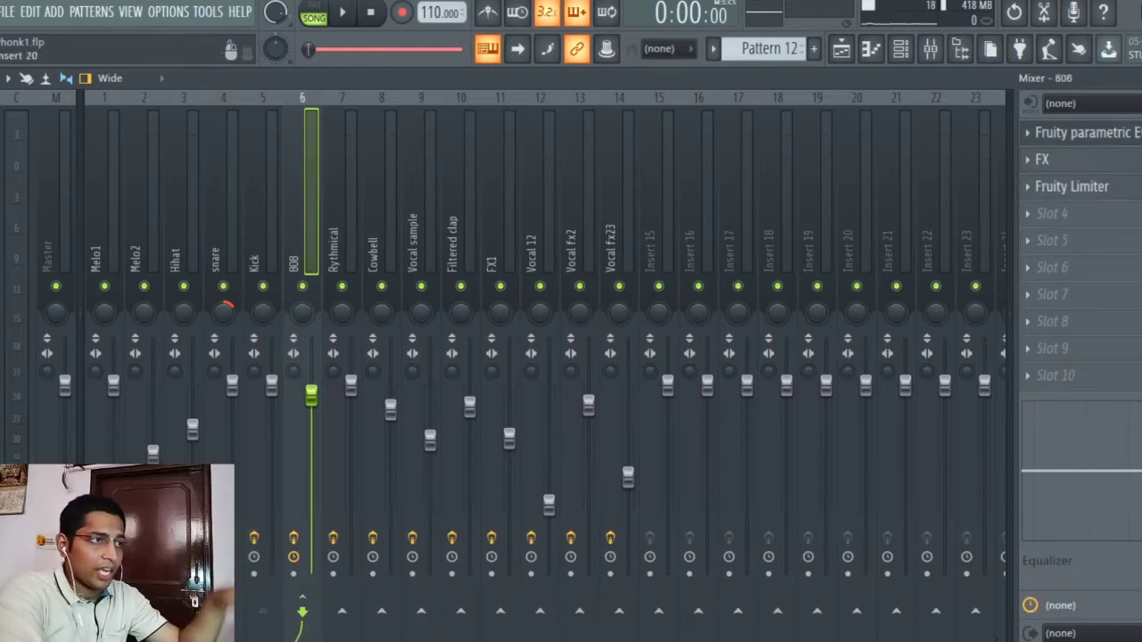
pyautogui.click(1071, 186)
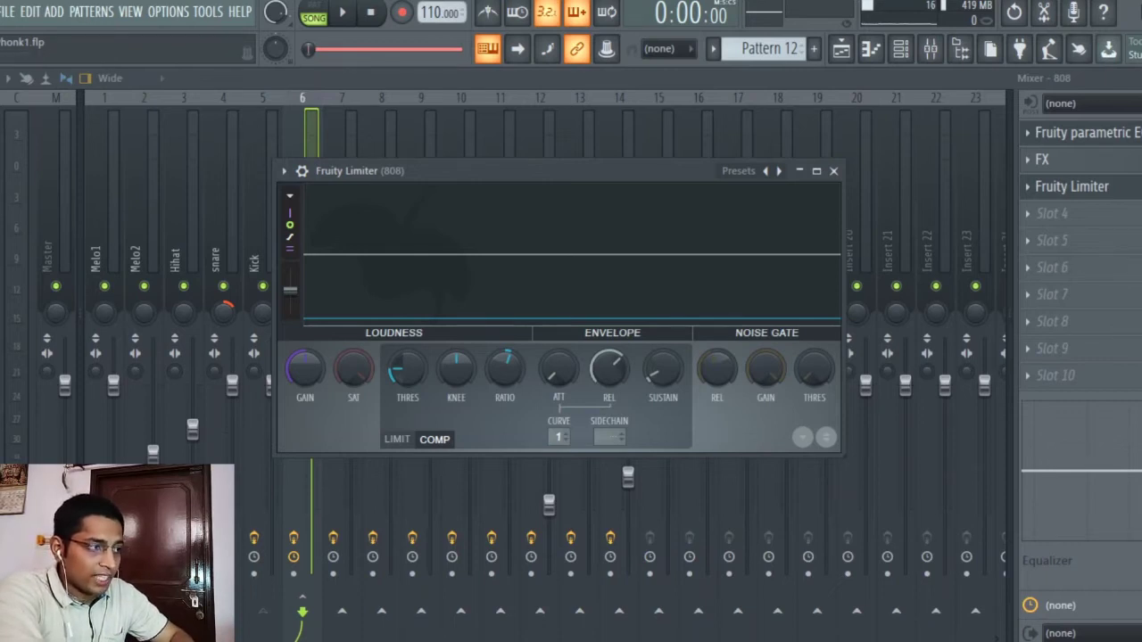
pyautogui.moveTo(407, 367); pyautogui.dragTo(407, 377)
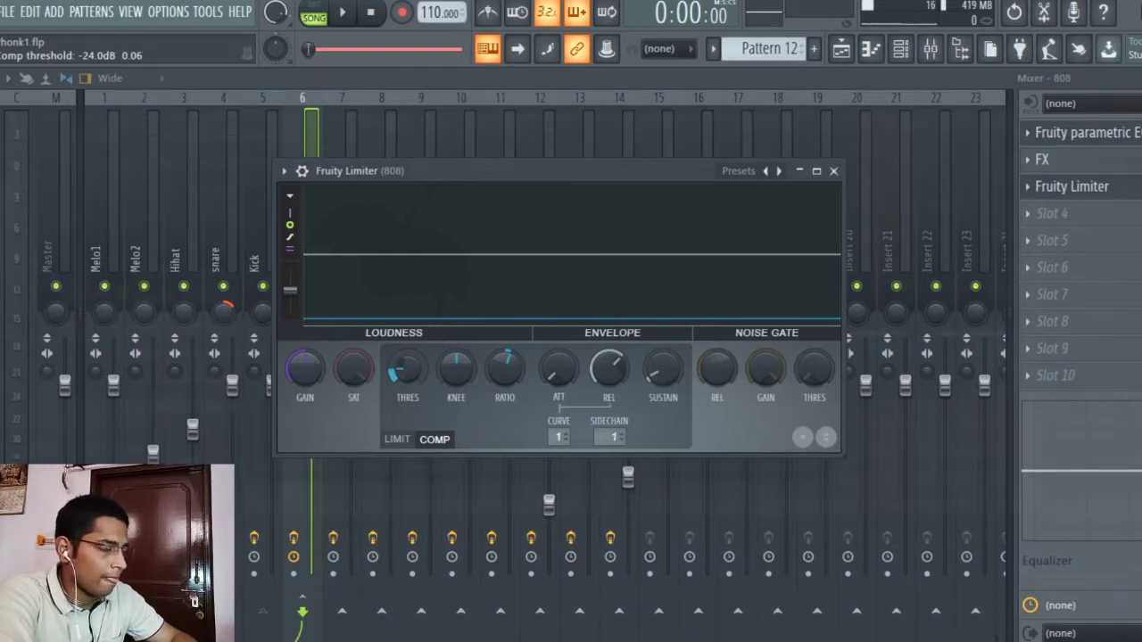
# Step: Return to the playlist and enable Track 5 with Pattern 6 alongside the soloed Pattern 12 track
pyautogui.press('F5')
pyautogui.click(227, 368)
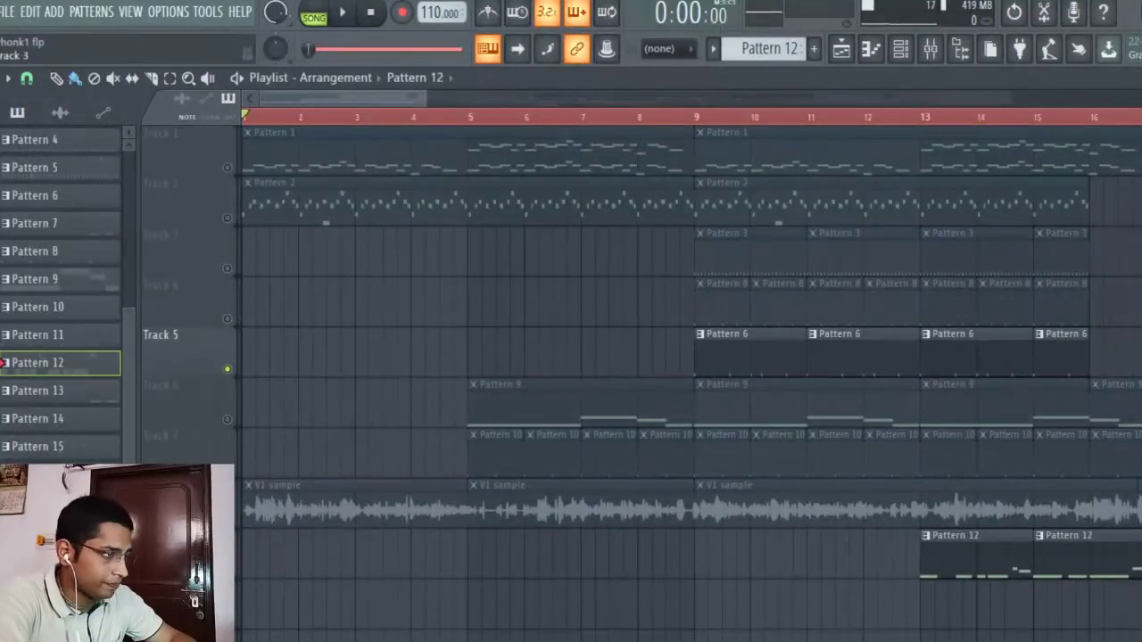
# Step: Enable Track 3 alongside Track 5 and the Pattern 12 track, audition the combination, and show the mixer during playback
pyautogui.click(227, 268)
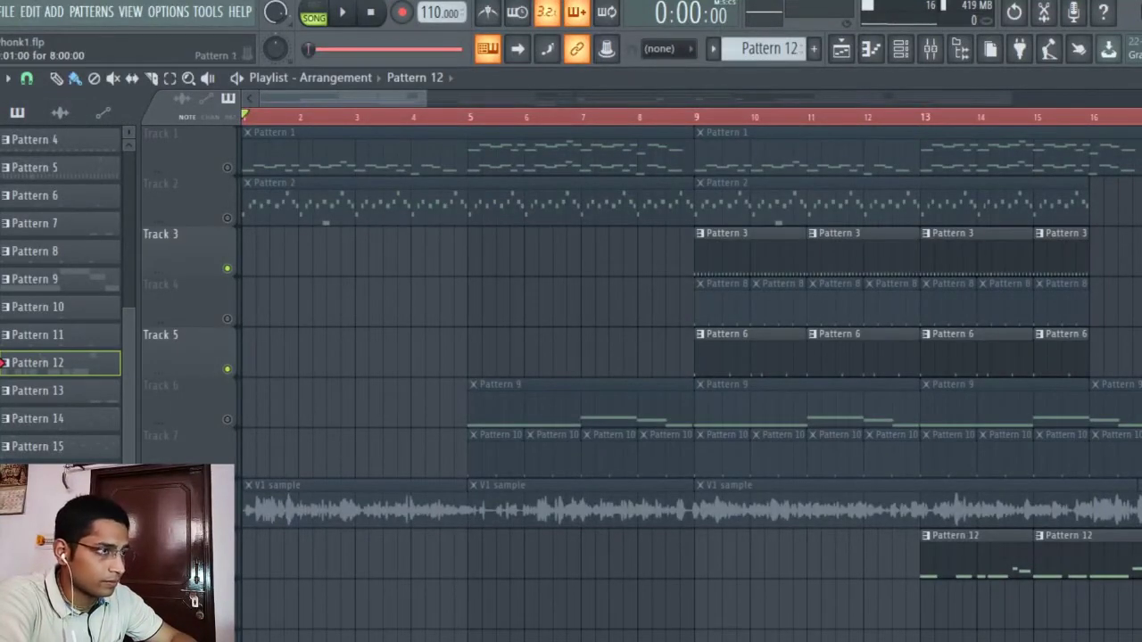
pyautogui.press('space')
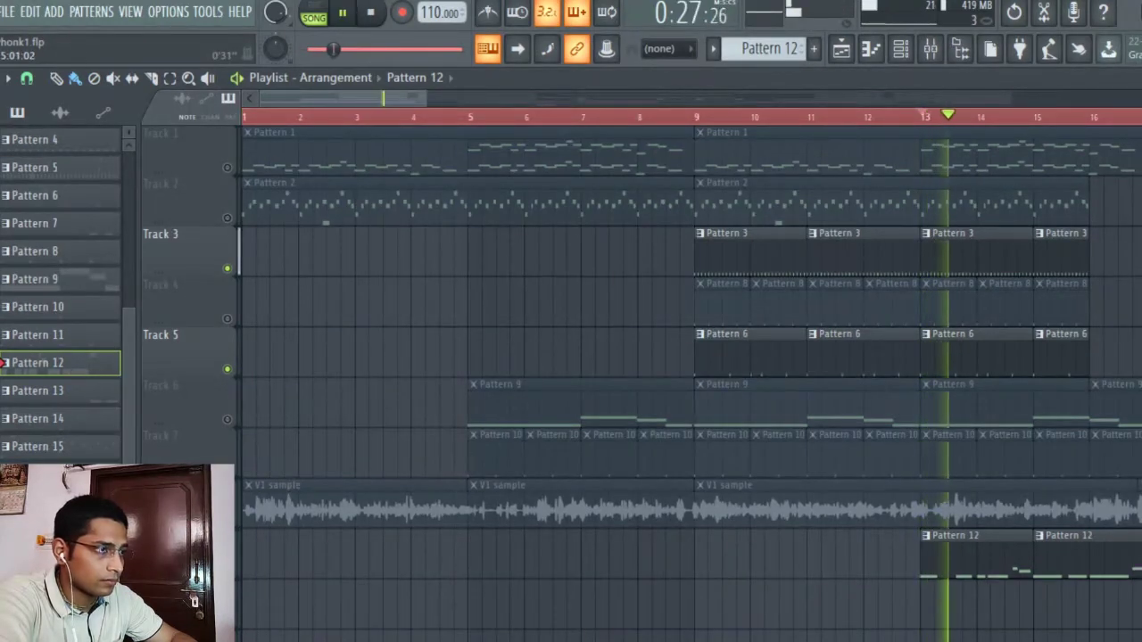
pyautogui.click(931, 49)
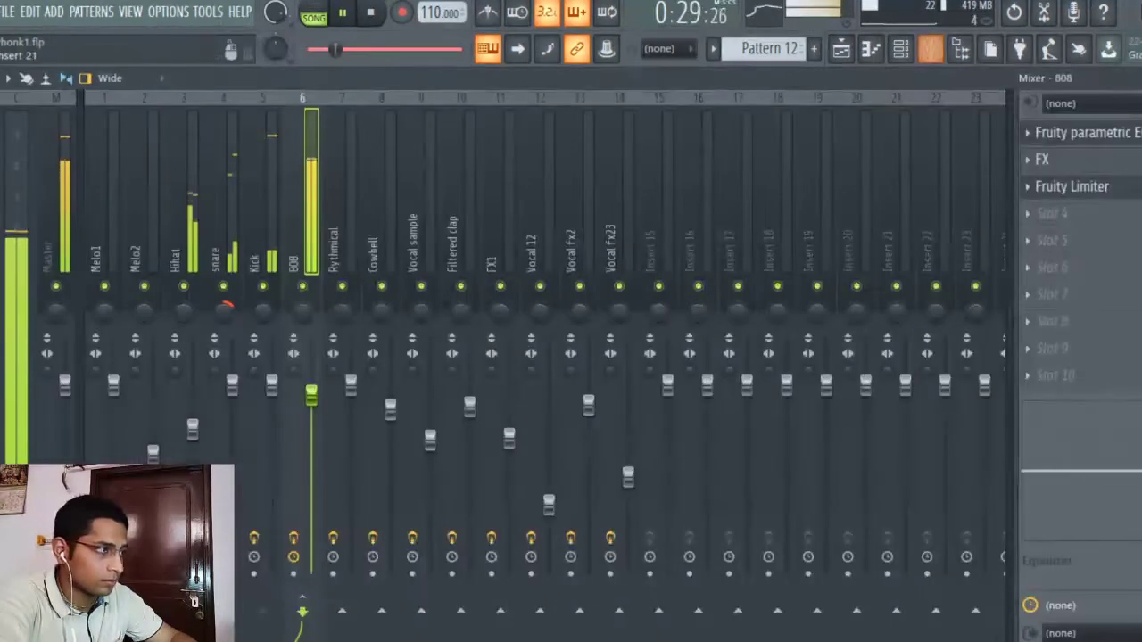
# Step: Inspect the sidechain compression in the 808 track's Fruity Limiter, close the plugin, and audition the mix in the mixer
pyautogui.click(1072, 187)
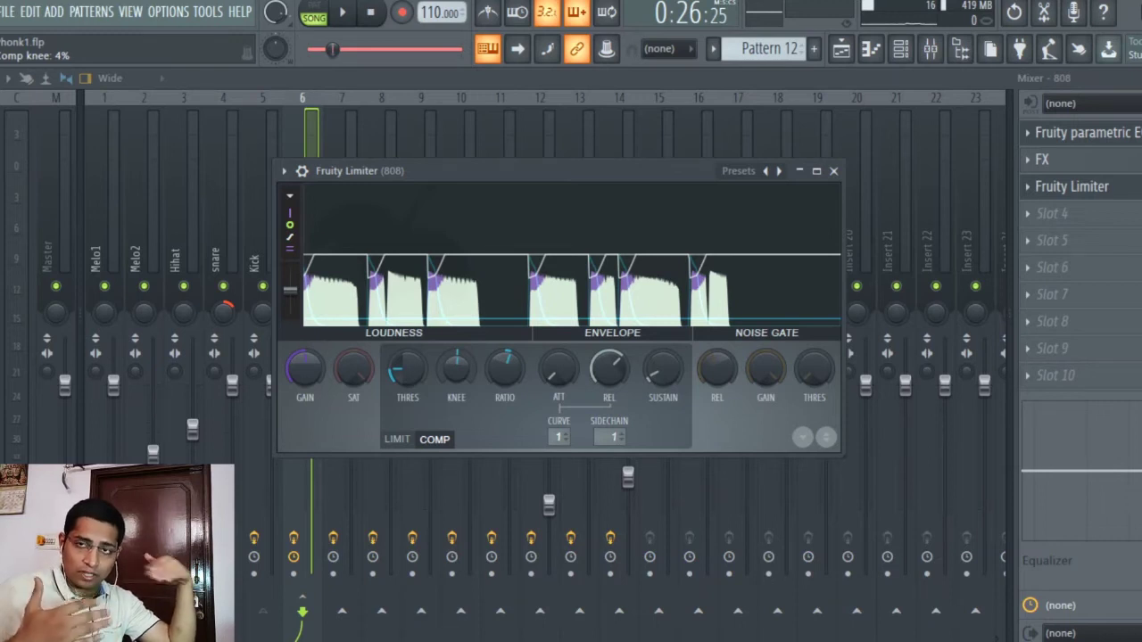
pyautogui.moveTo(401, 170); pyautogui.dragTo(562, 218)
pyautogui.click(1008, 226)
pyautogui.press('space')
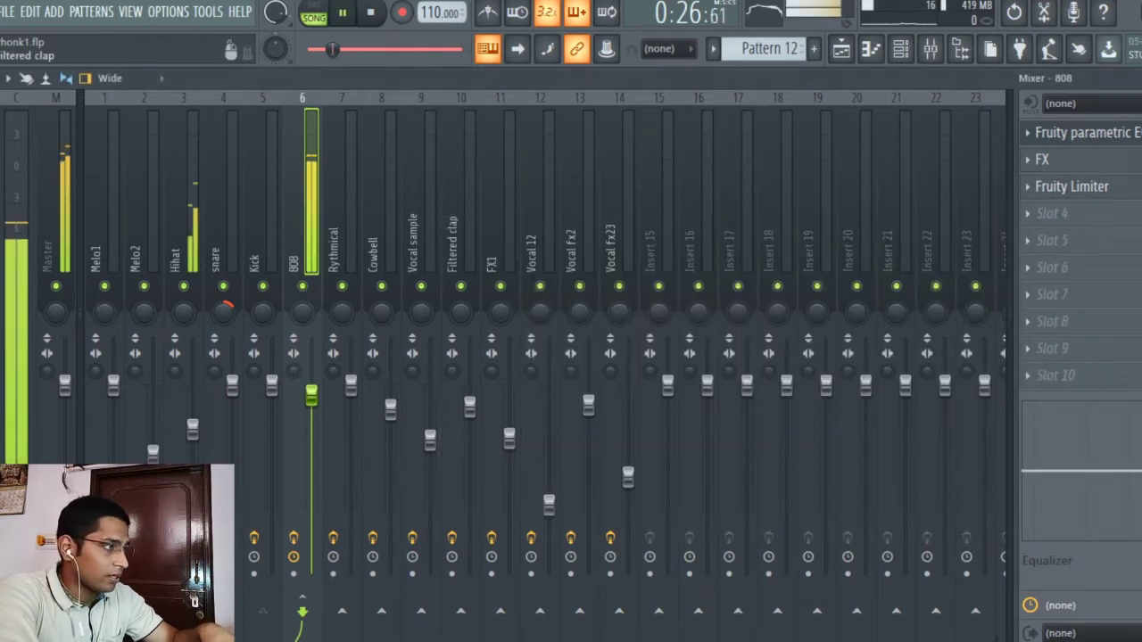
pyautogui.press('space')
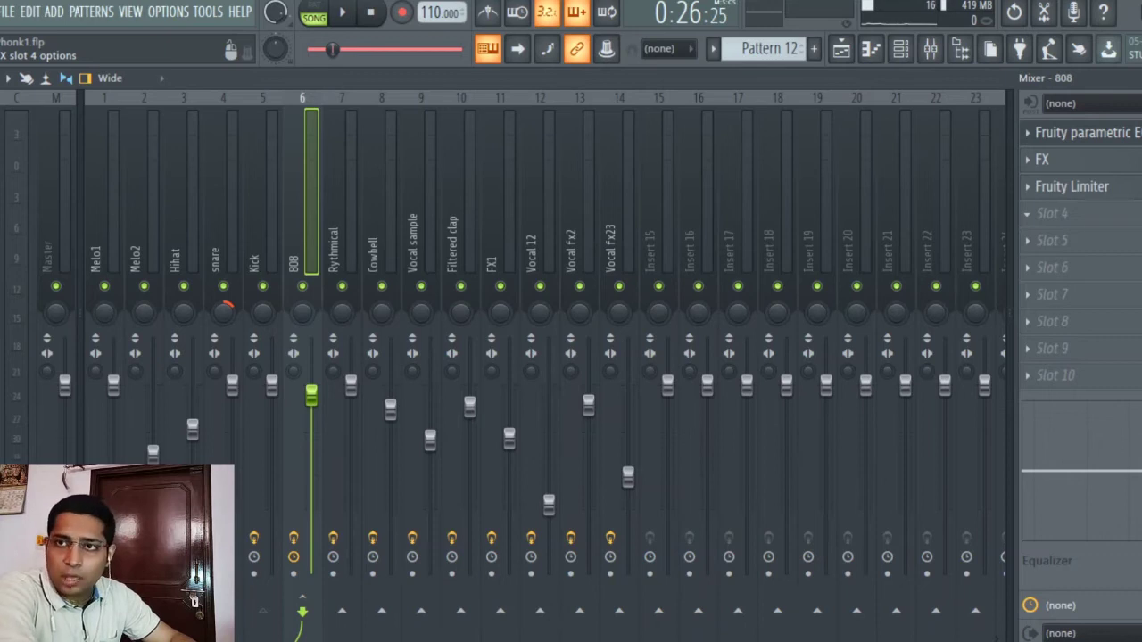
# Step: Reopen the 808 track's Fruity Limiter to review its compressor settings, close it and return to the playlist
pyautogui.click(1071, 186)
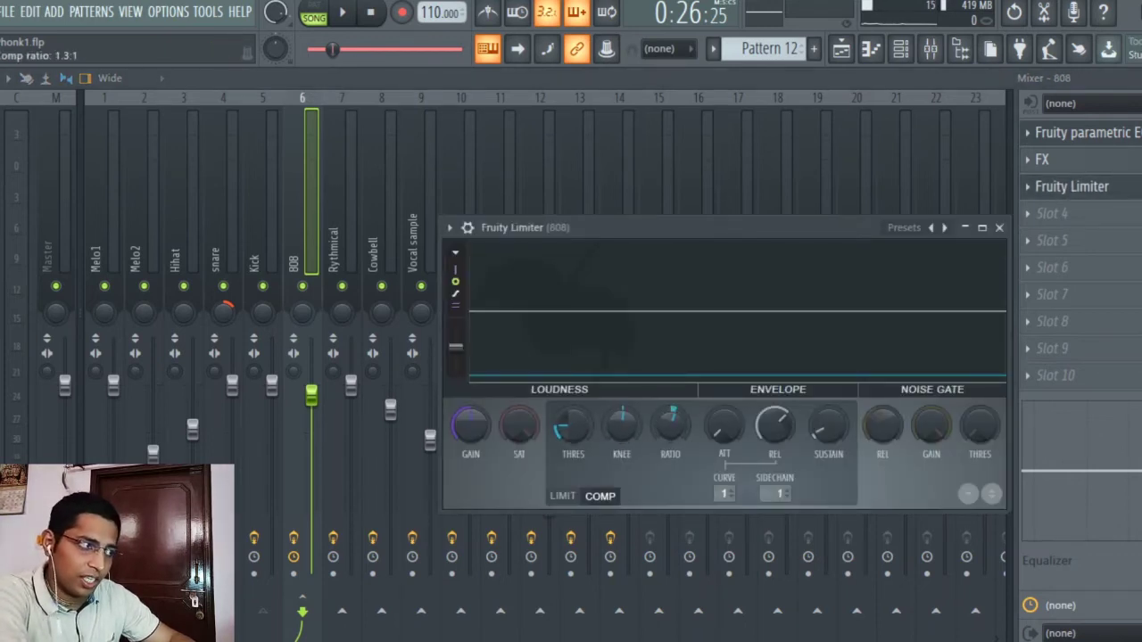
pyautogui.click(999, 227)
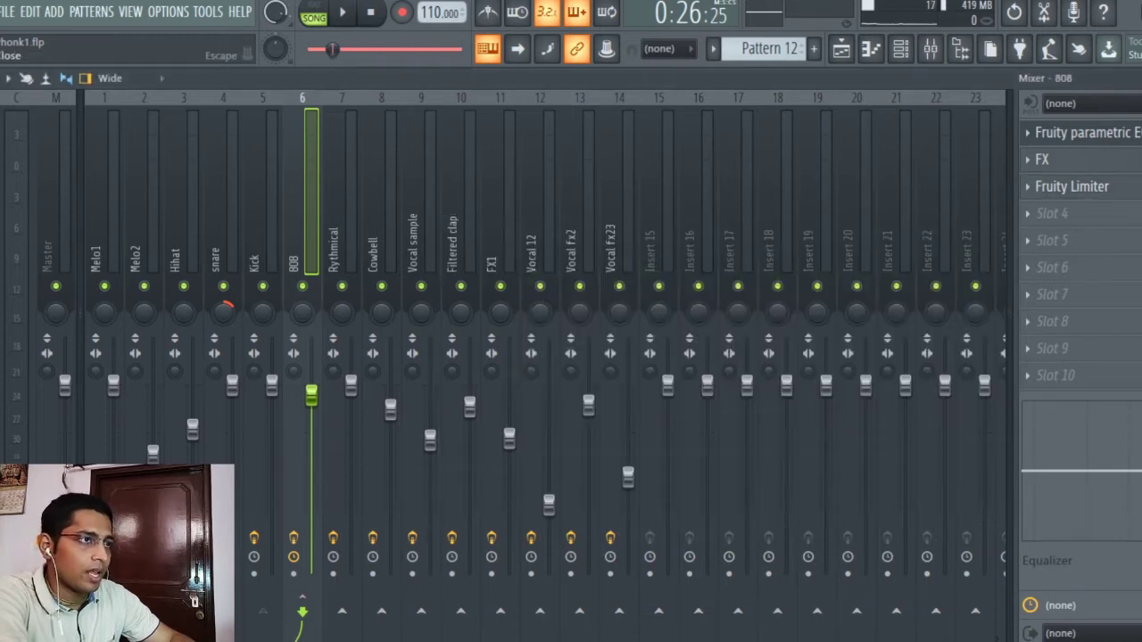
pyautogui.press('Escape')
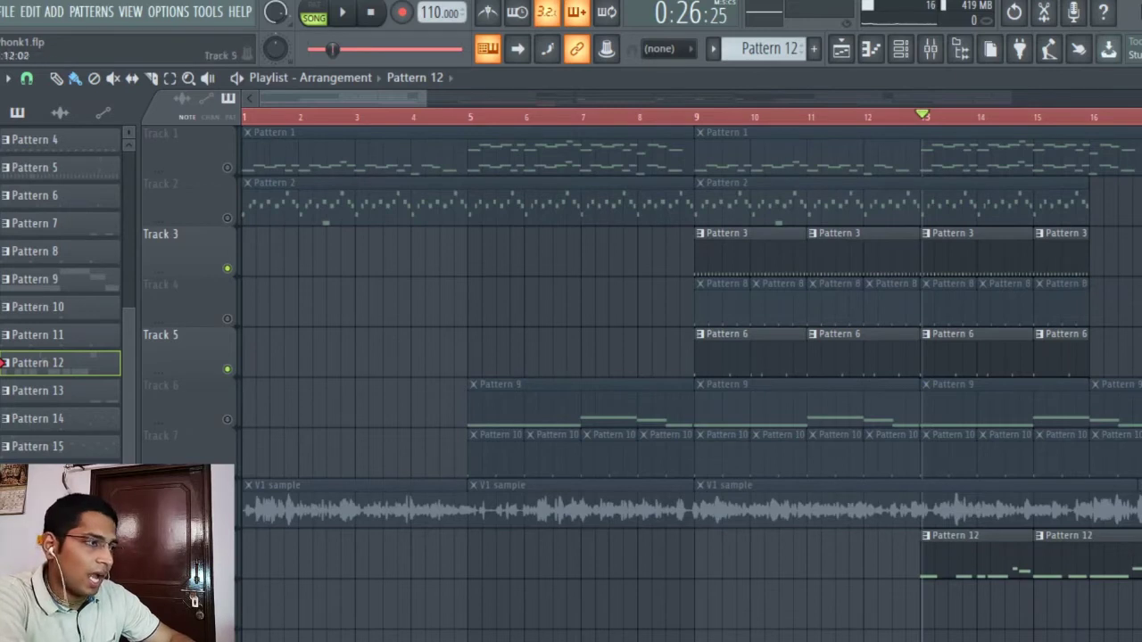
# Step: Solo Track 4 in the playlist and audition its Pattern 8 clips from bar 13
pyautogui.rightClick(226, 319)
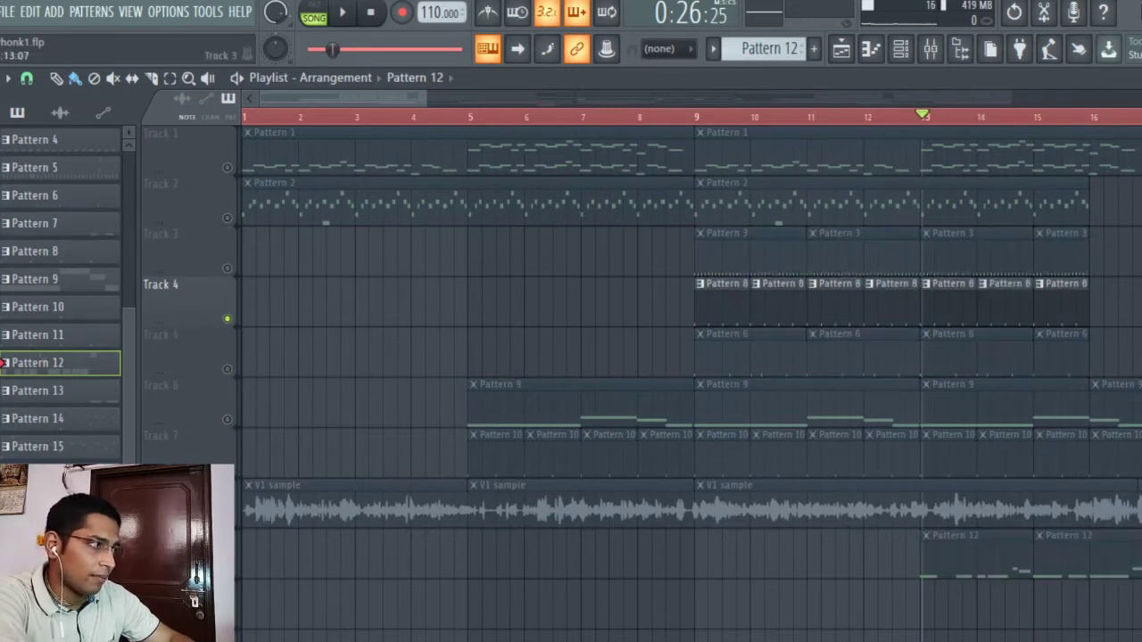
pyautogui.press('space')
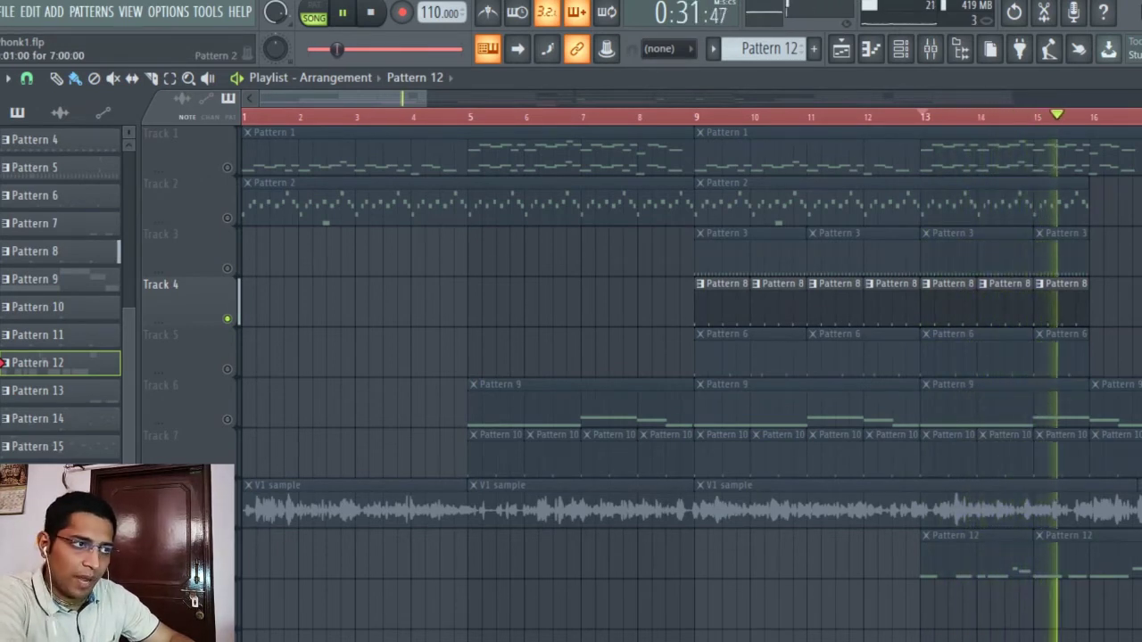
pyautogui.press('space')
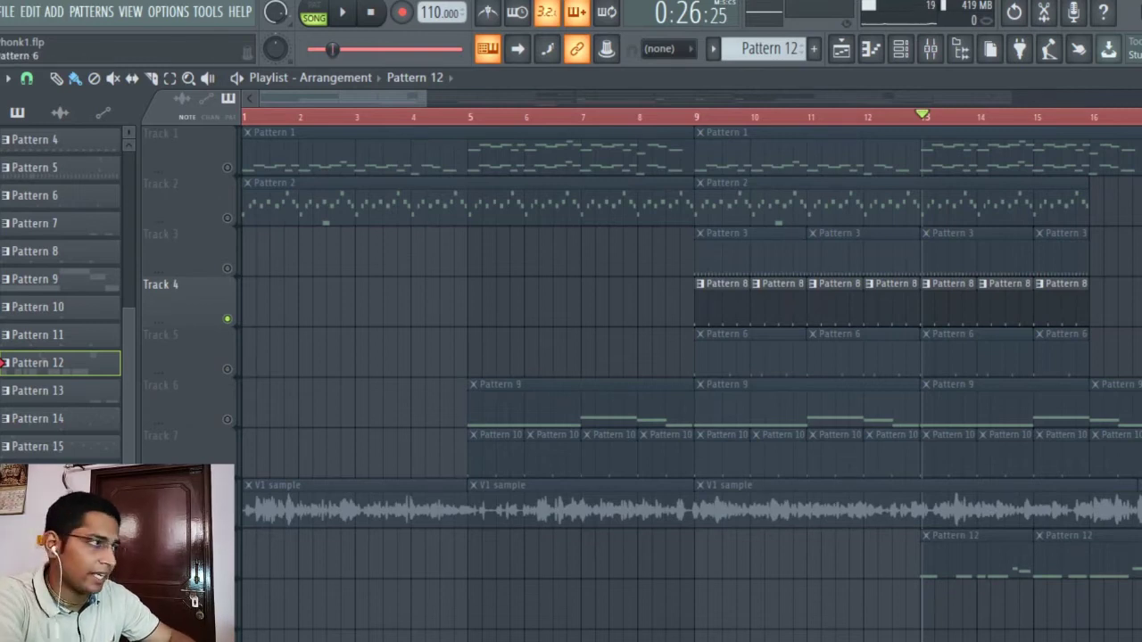
# Step: Unsolo Track 4 to restore all tracks and play the full arrangement from the start through its first section
pyautogui.rightClick(226, 319)
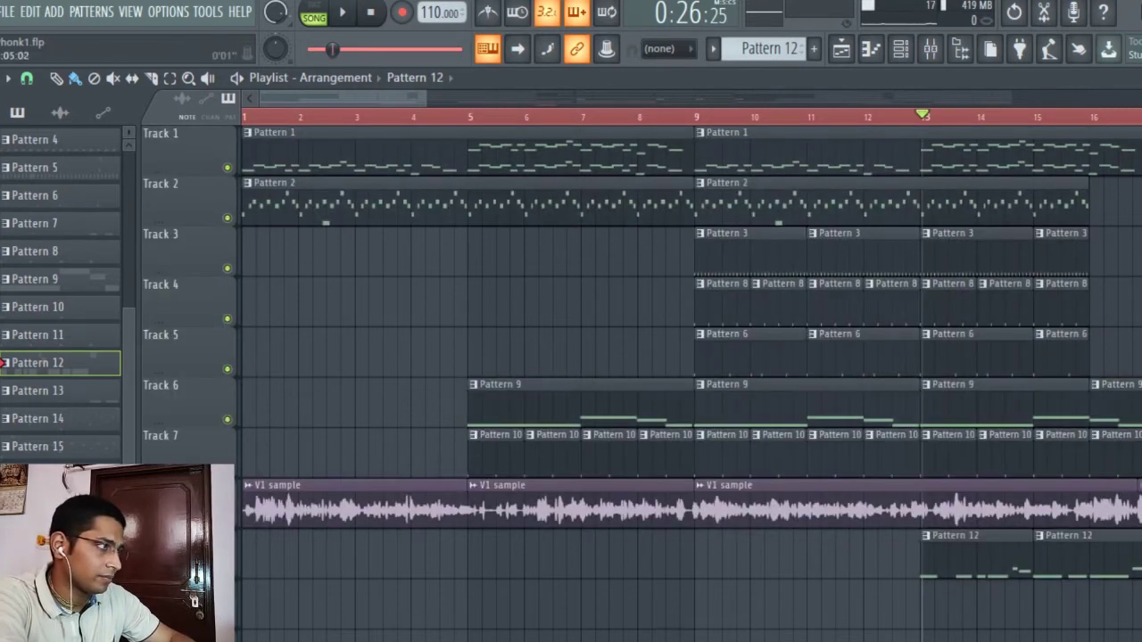
pyautogui.press('Home')
pyautogui.press('space')
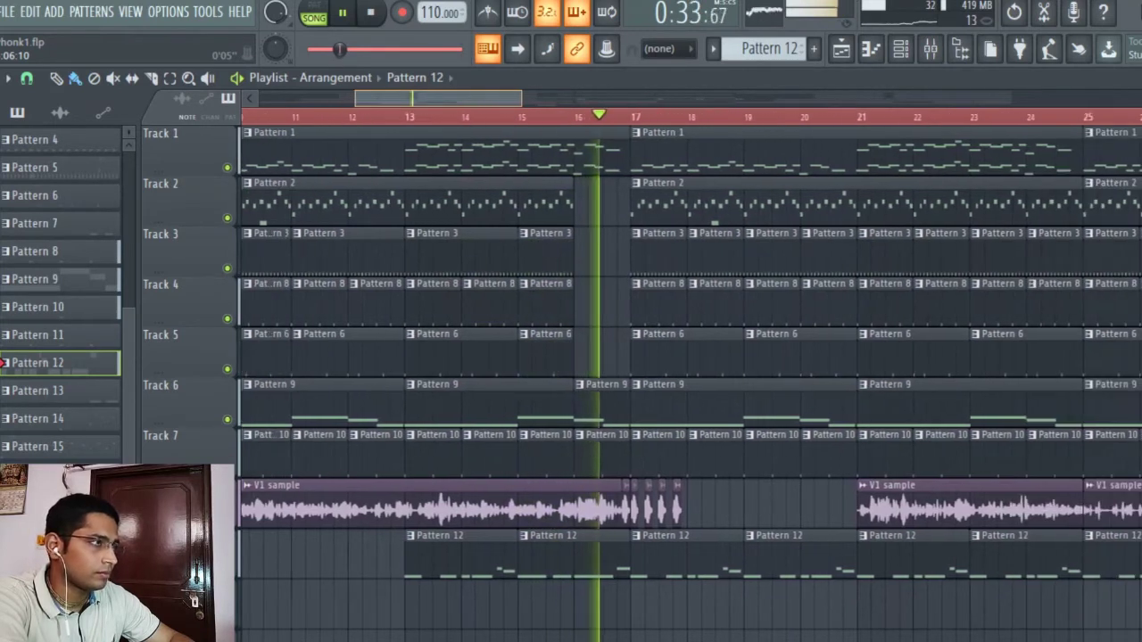
pyautogui.hscroll(6, 841, 403)
pyautogui.press('space')
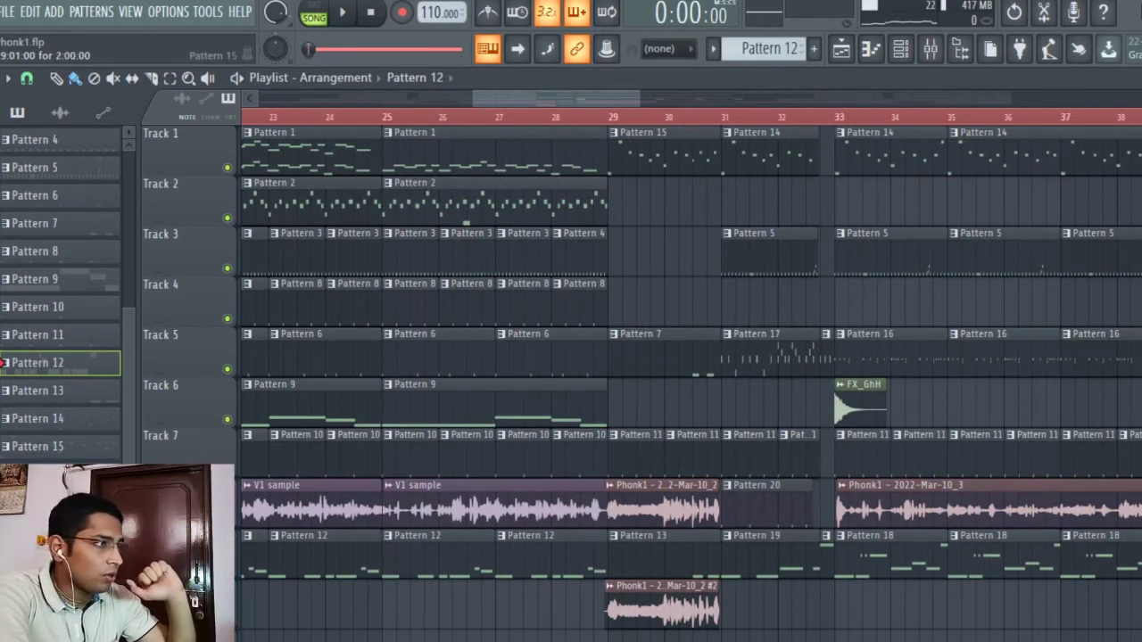
# Step: Solo Track 1, place the playhead at bar 29 and open Pattern 15 in the piano roll
pyautogui.hscroll(3, 692, 366)
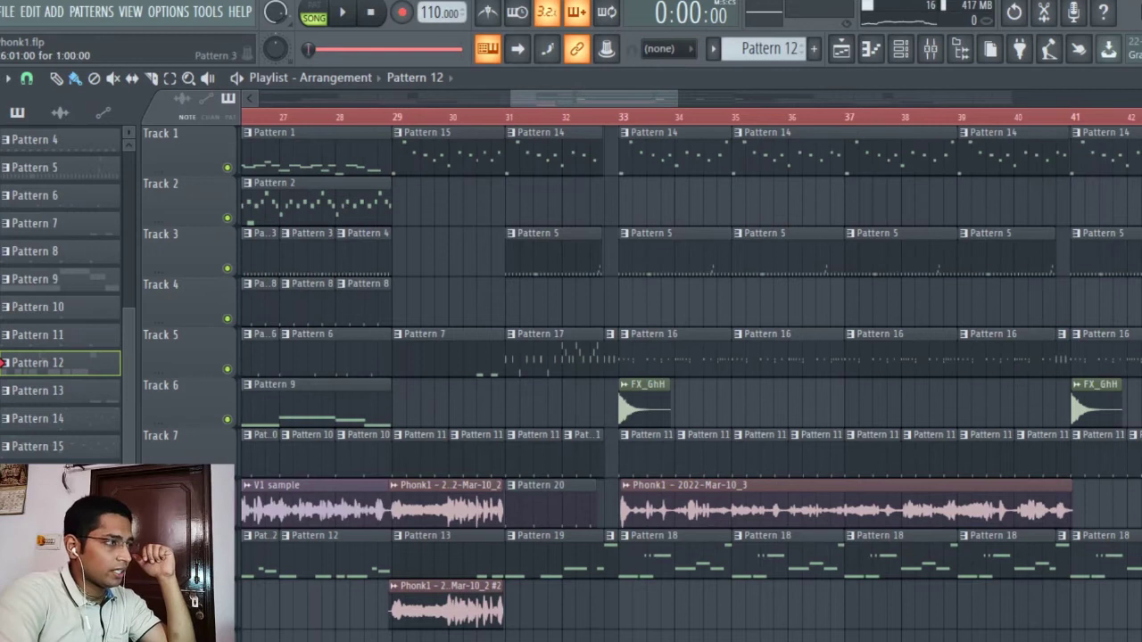
pyautogui.rightClick(227, 167)
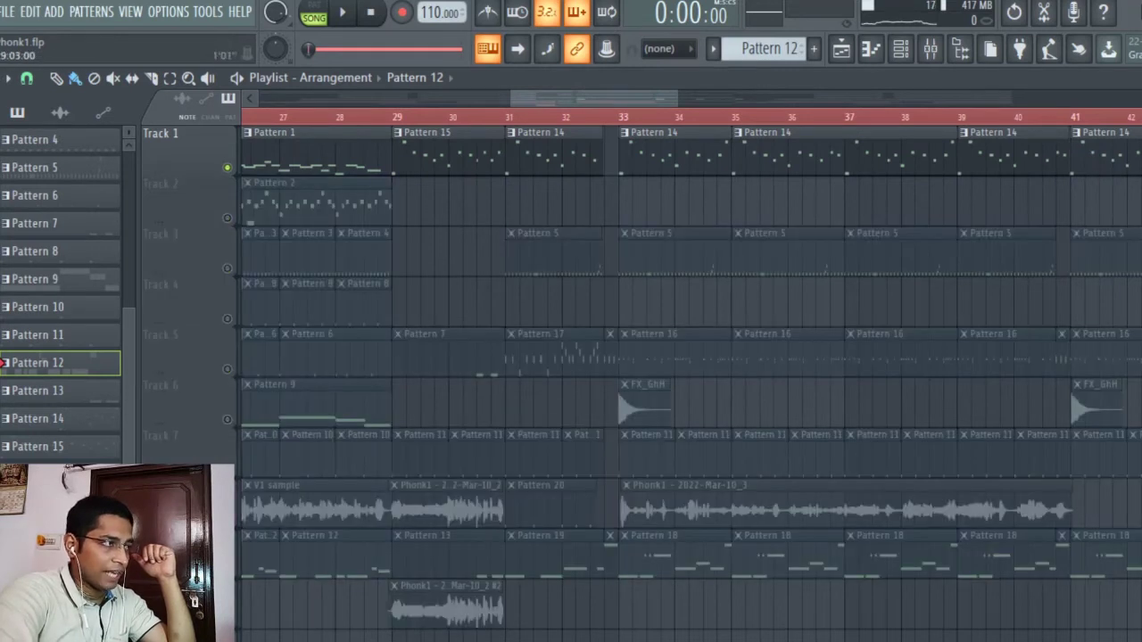
pyautogui.click(394, 116)
pyautogui.doubleClick(38, 446)
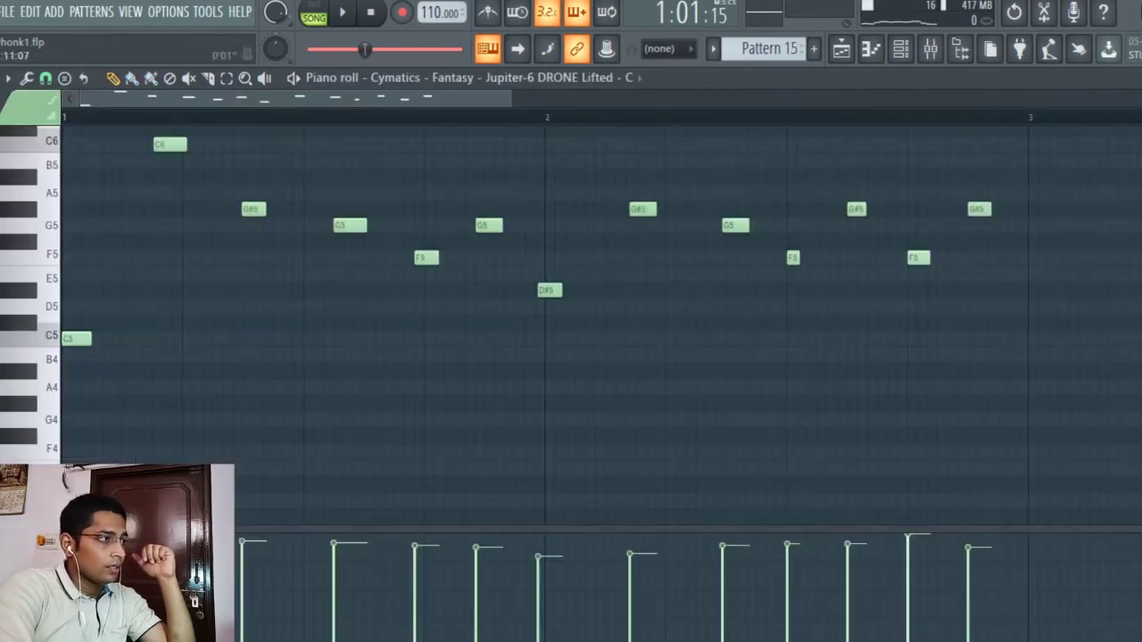
# Step: Audition Pattern 15's melody in pattern mode from the piano roll and return to the playlist
pyautogui.click(313, 10)
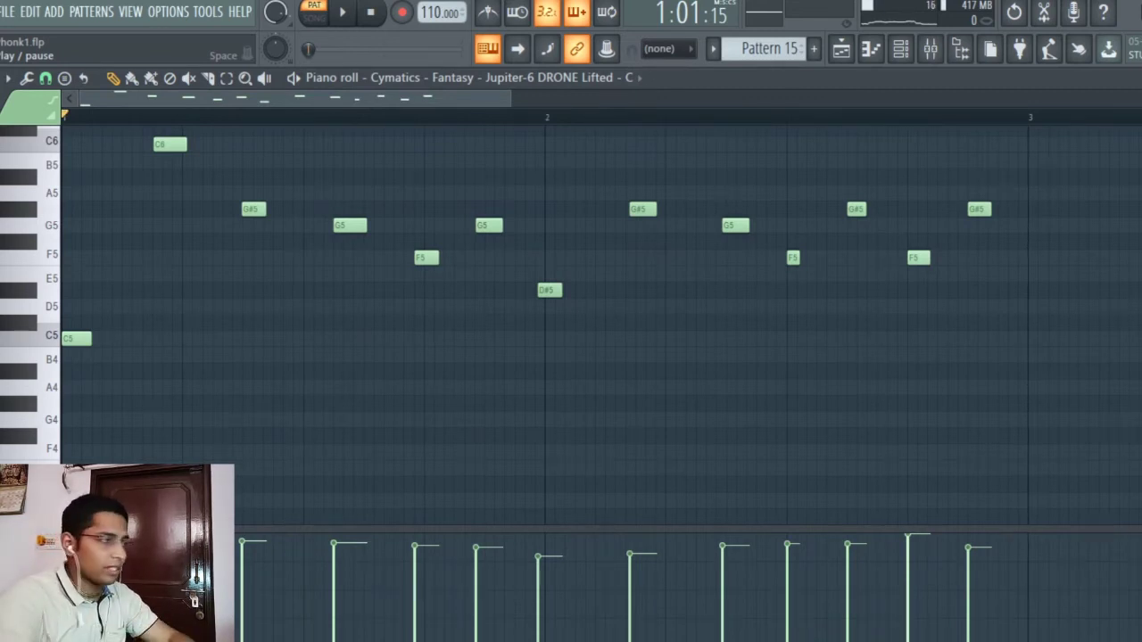
pyautogui.press('space')
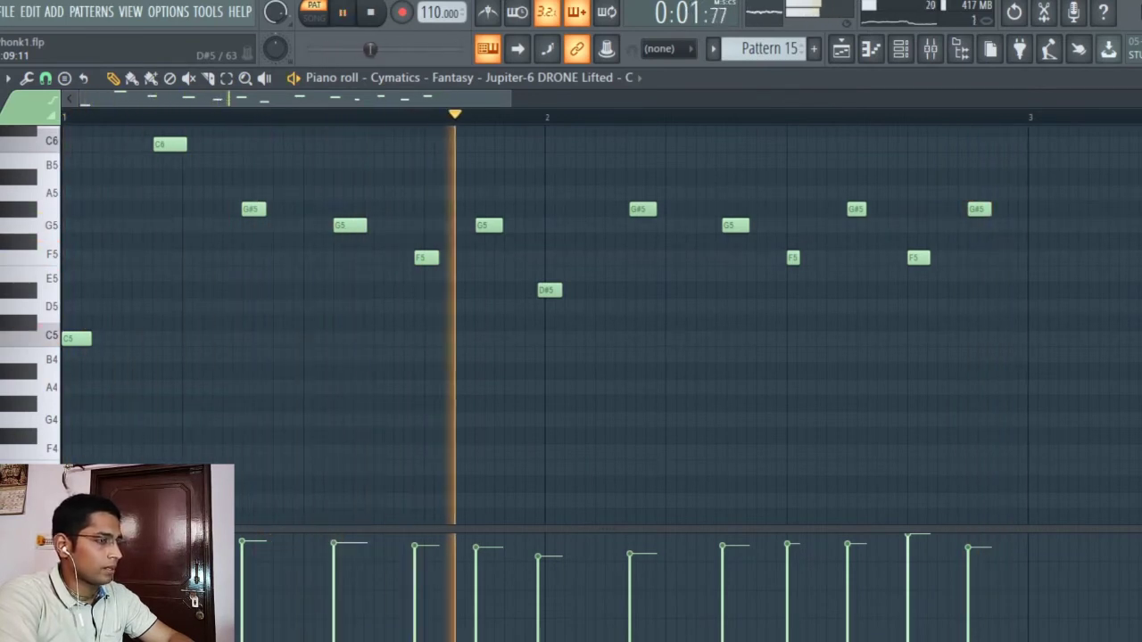
pyautogui.press('space')
pyautogui.press('F5')
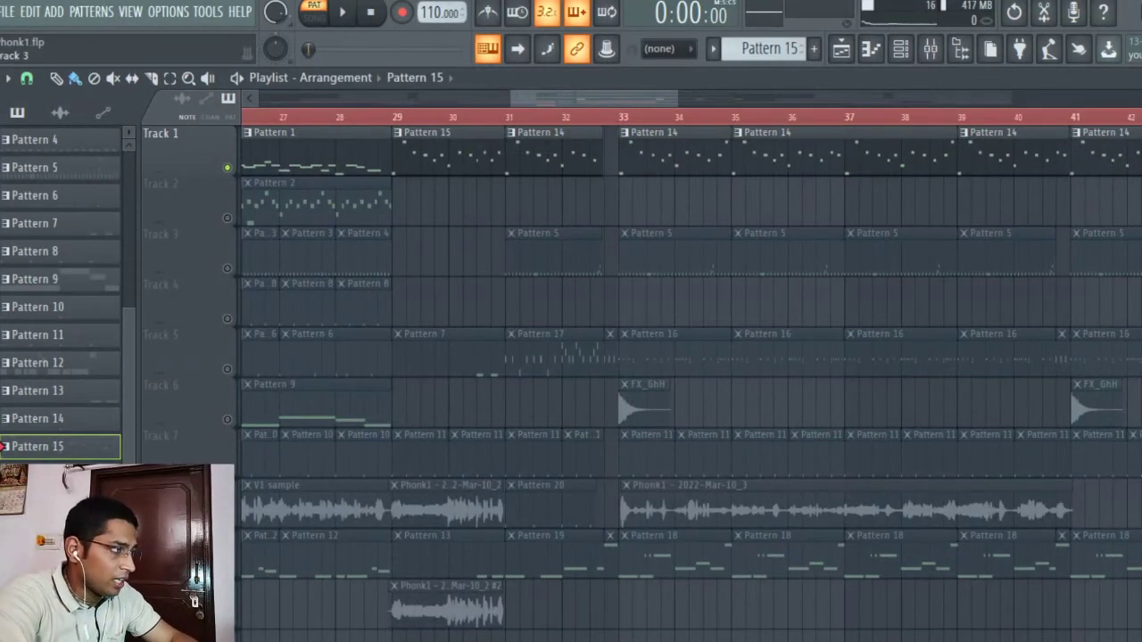
# Step: Restore all playlist tracks and play the arrangement in song mode through the transition from bar 26 to bar 33
pyautogui.rightClick(227, 167)
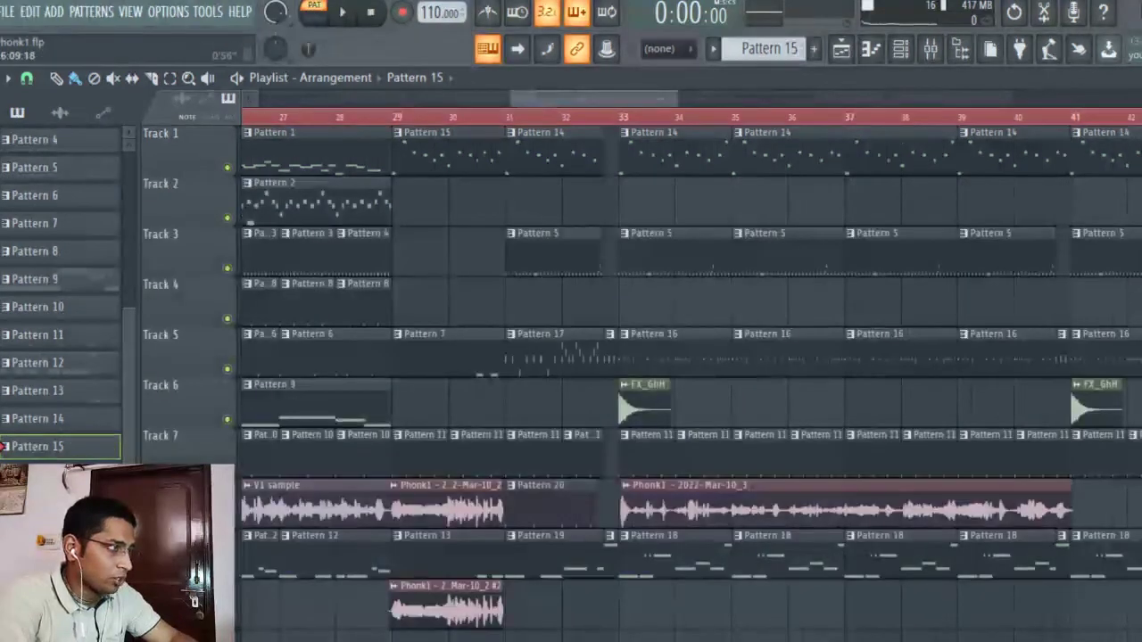
pyautogui.press('space')
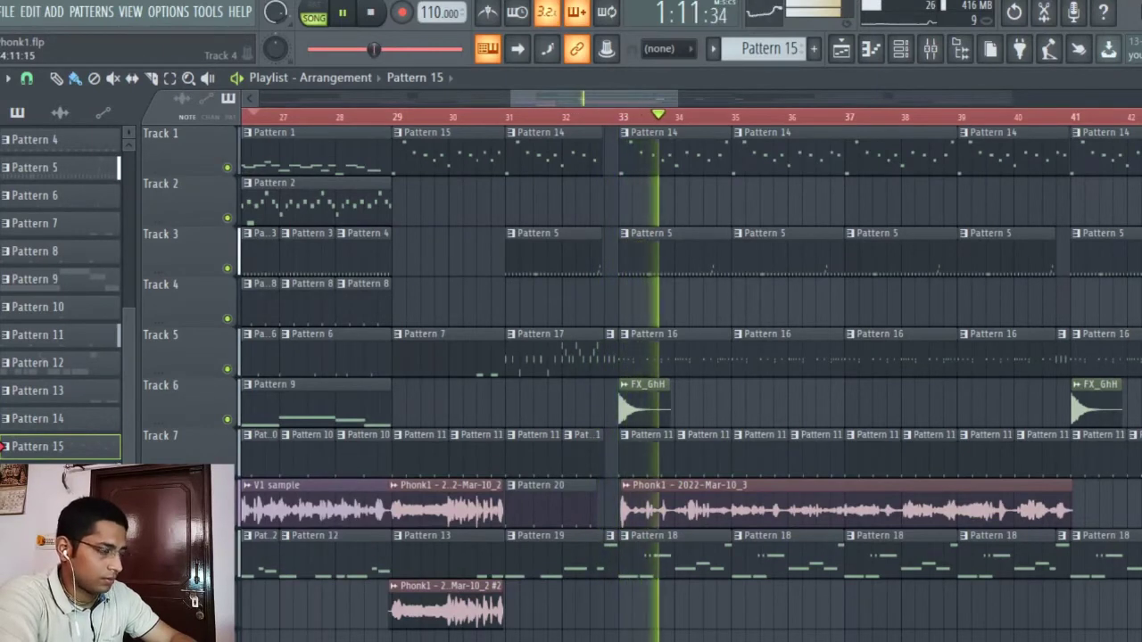
pyautogui.press('space')
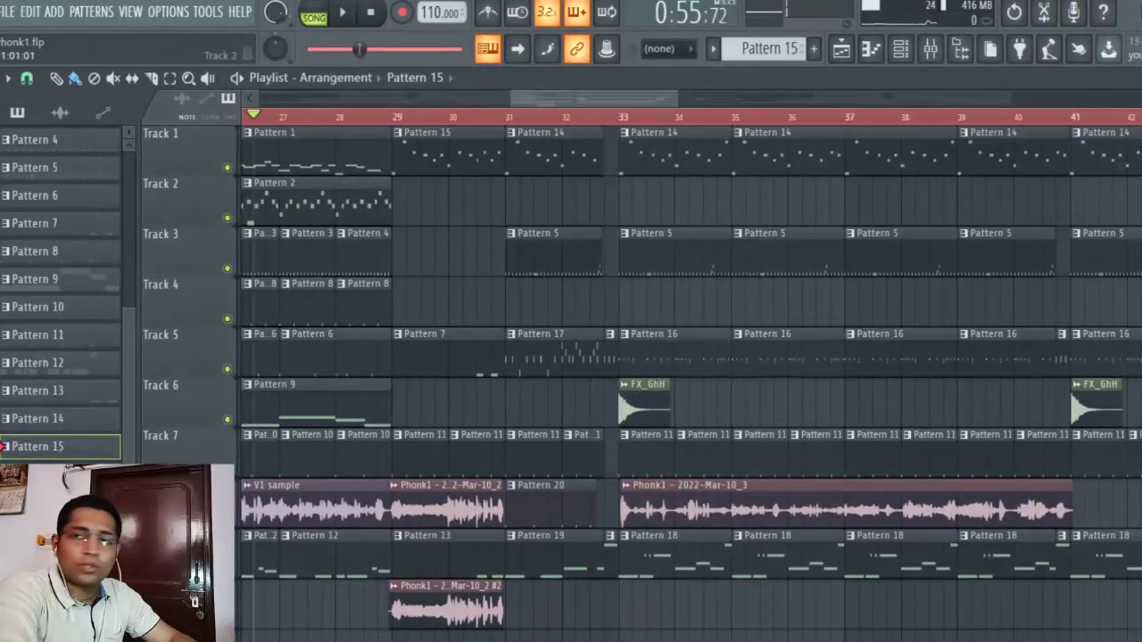
# Step: Solo Track 7 and audition its change from Pattern 10 to Pattern 11
pyautogui.scroll(-1, 642, 378)
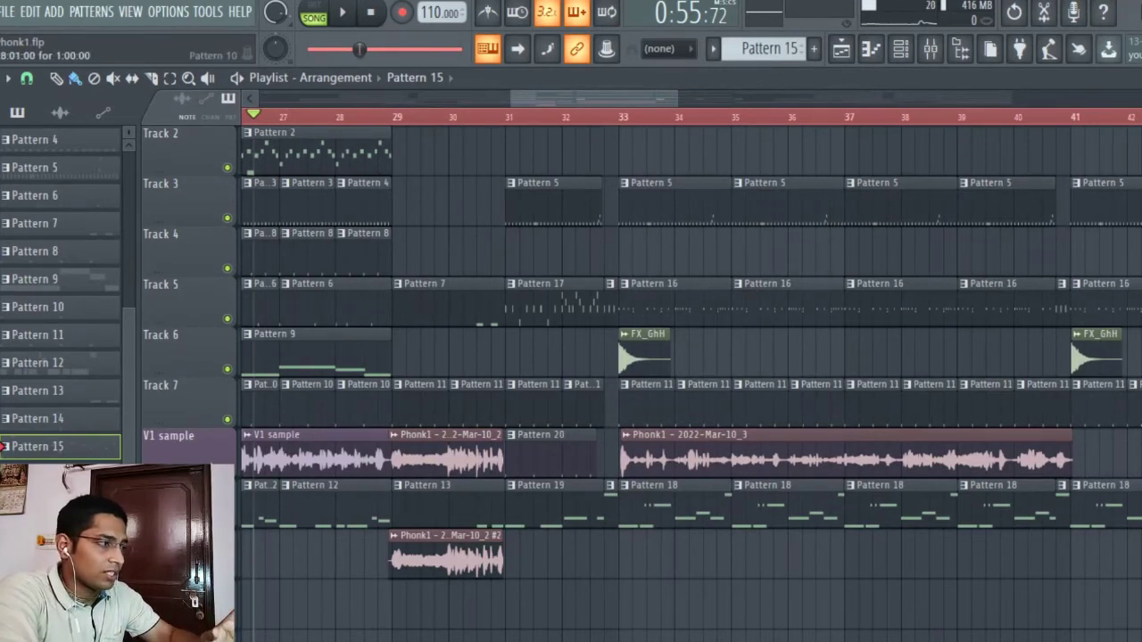
pyautogui.keyDown('ctrl'); pyautogui.click(227, 419); pyautogui.keyUp('ctrl')
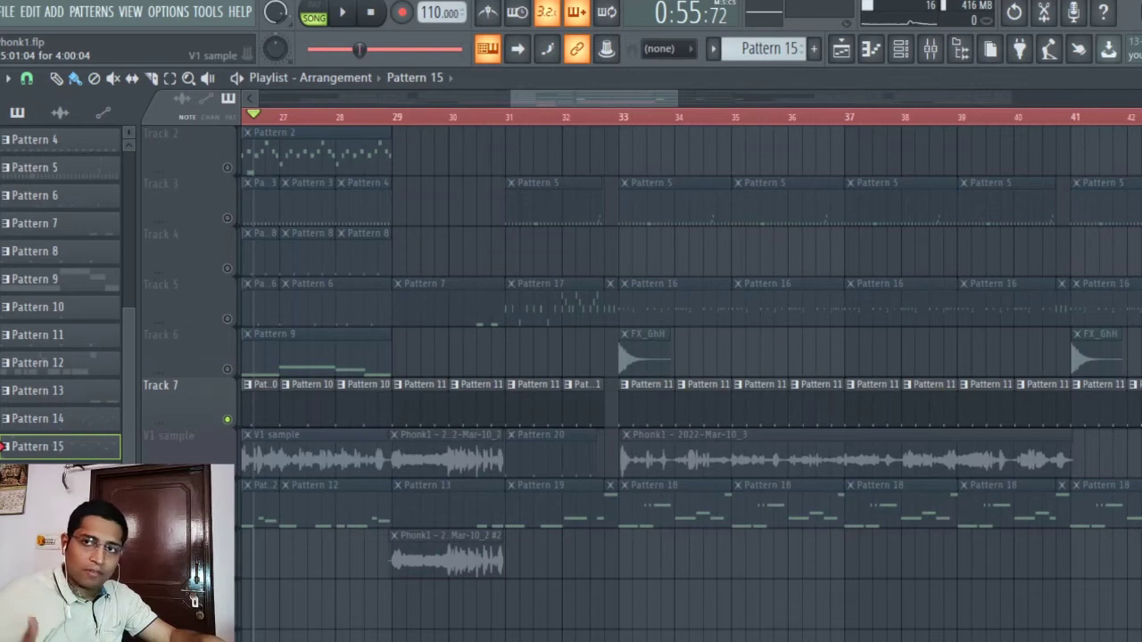
pyautogui.press('space')
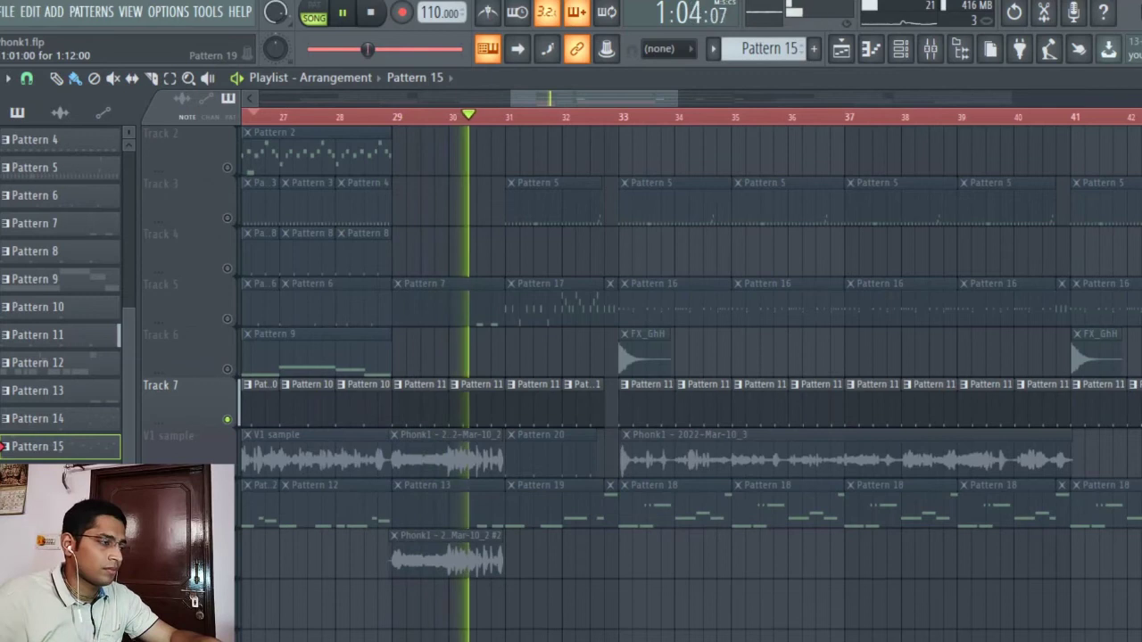
pyautogui.press('space')
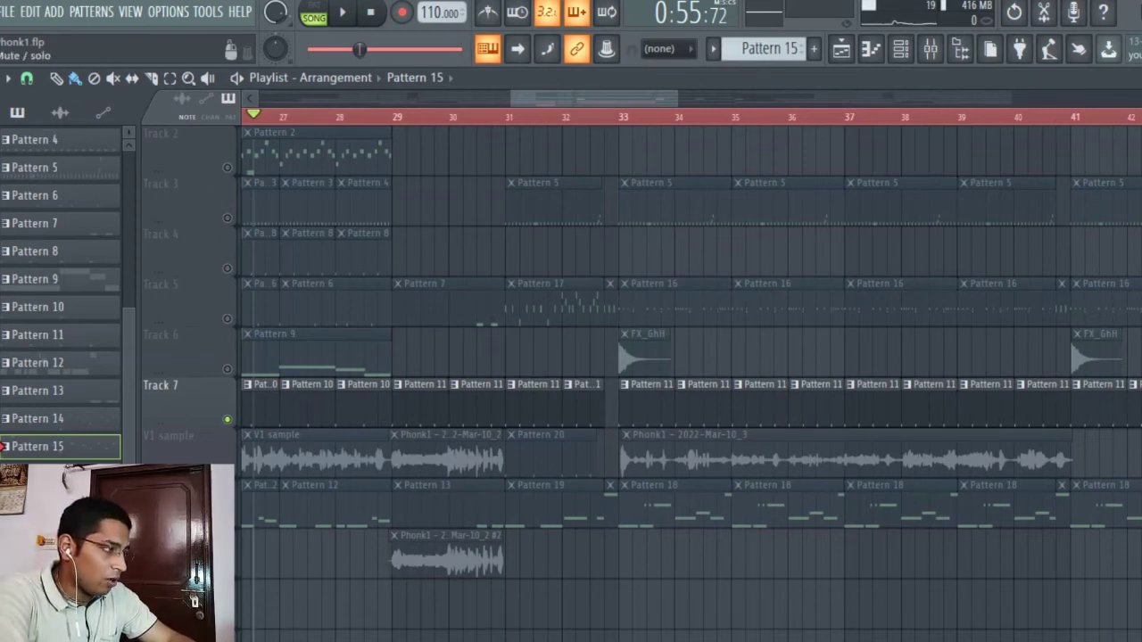
# Step: Enable the V1 sample track and the duplicate Phonk1 vocal track below, and audition them with Track 7 from bar 29
pyautogui.click(169, 435)
pyautogui.click(393, 117)
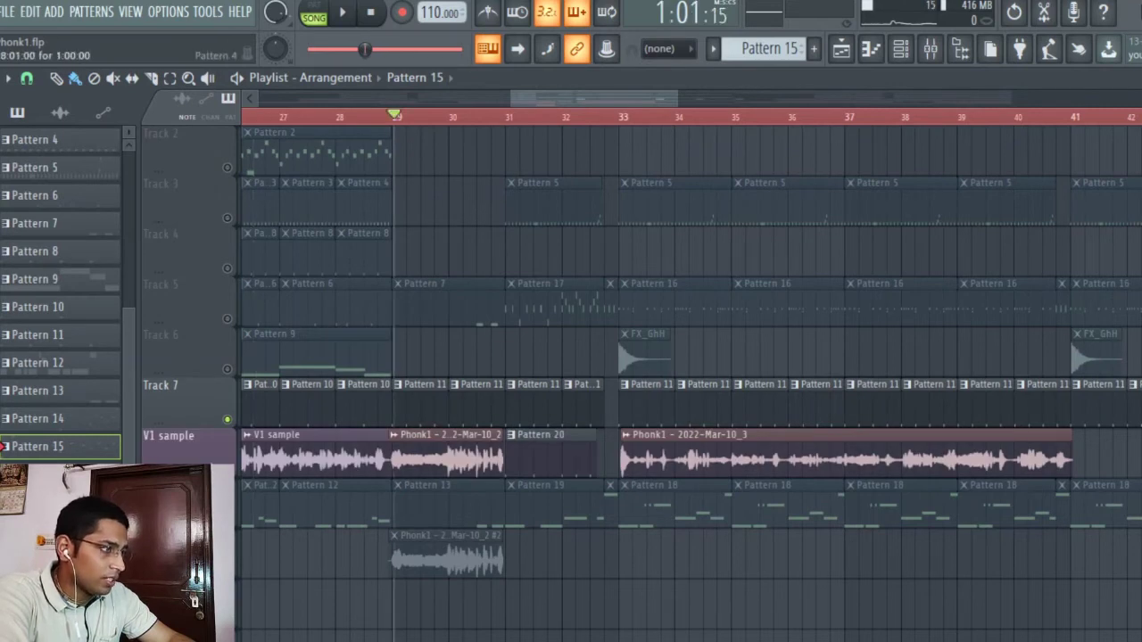
pyautogui.click(446, 553)
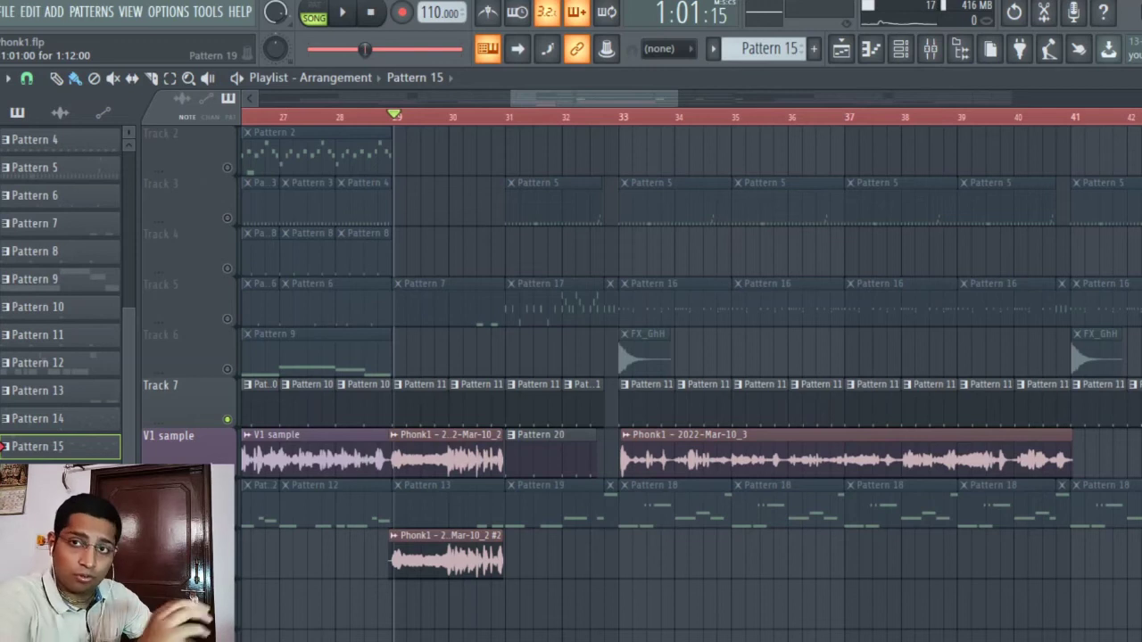
pyautogui.press('space')
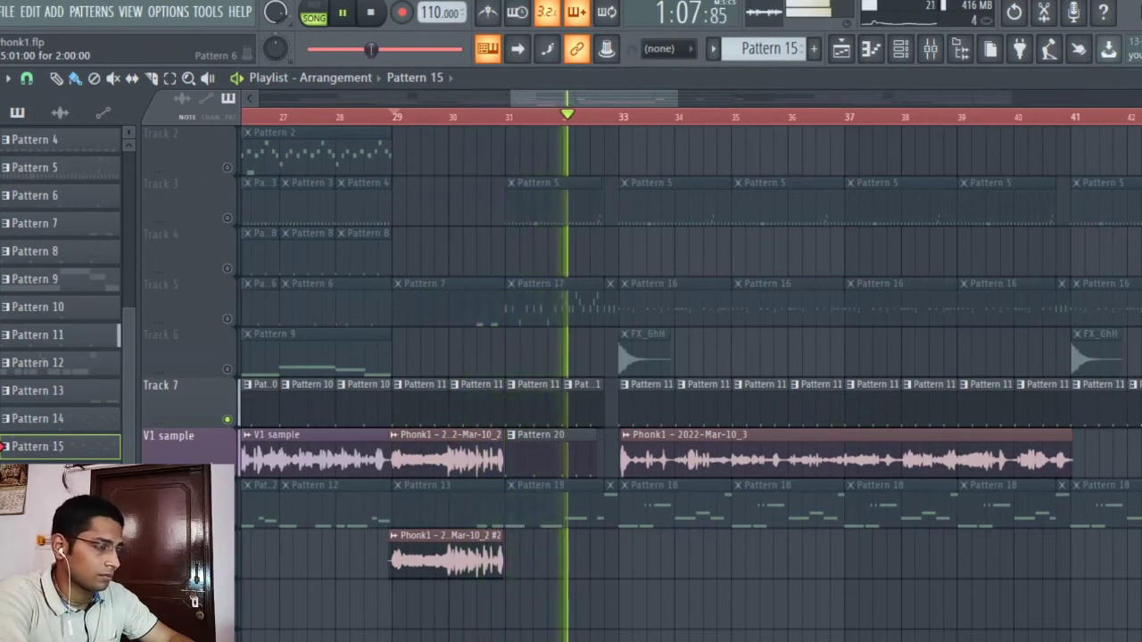
pyautogui.press('space')
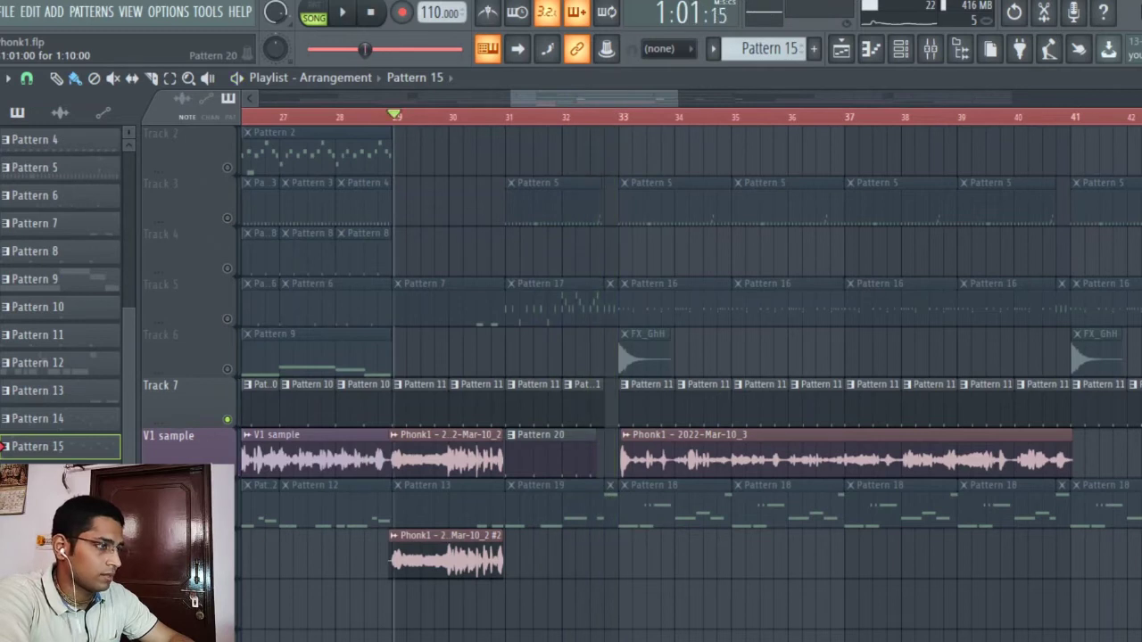
# Step: Show Pattern 20's steps in the channel rack, then return to the playlist
pyautogui.press('F7')
pyautogui.press('F6')
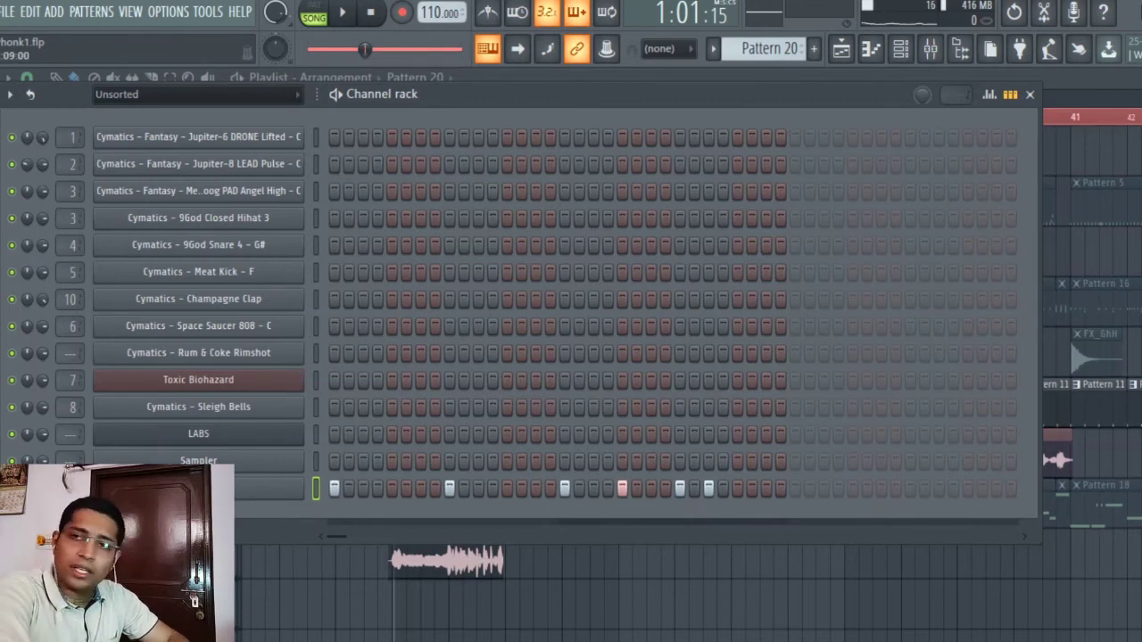
pyautogui.press('F6')
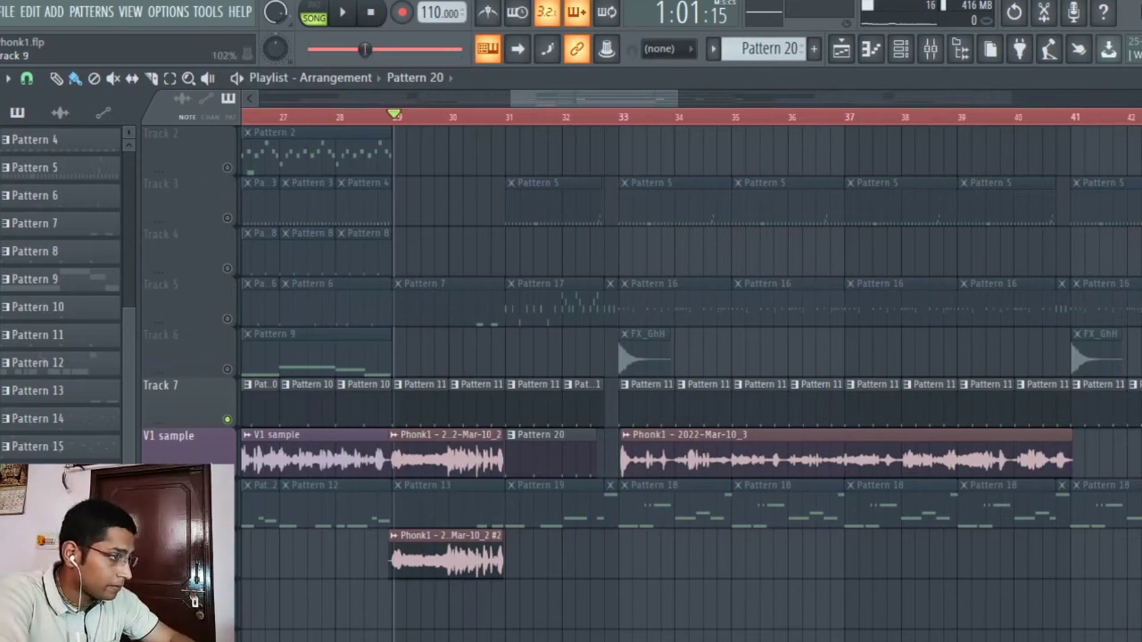
# Step: Enable Track 5 and the track holding Patterns 12, 13 and 19, and play the section from bar 29
pyautogui.click(226, 520)
pyautogui.click(226, 318)
pyautogui.press('space')
pyautogui.scroll(1, 226, 318)
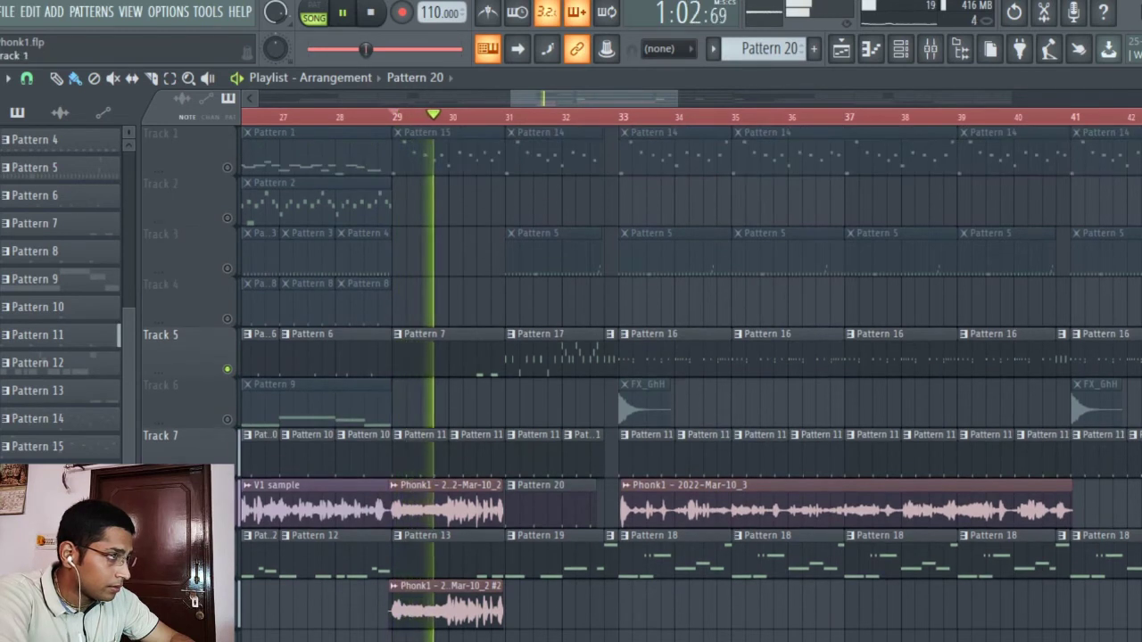
# Step: Enable Track 1 and audition it with the running section from bar 29, then stop playback and enable Track 6
pyautogui.click(227, 167)
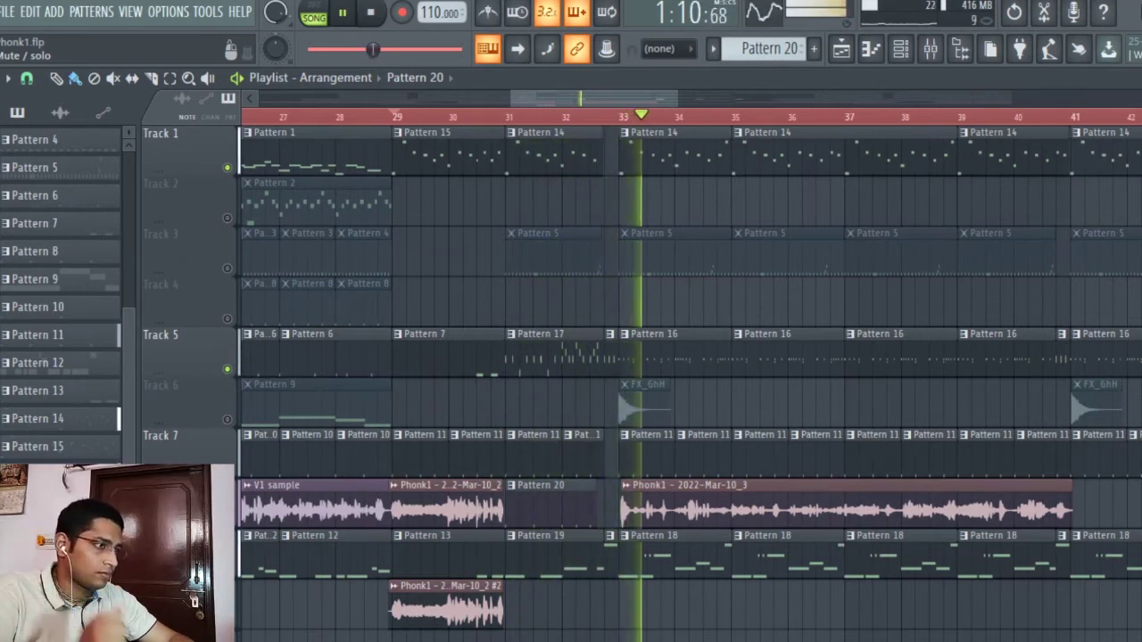
pyautogui.press('space')
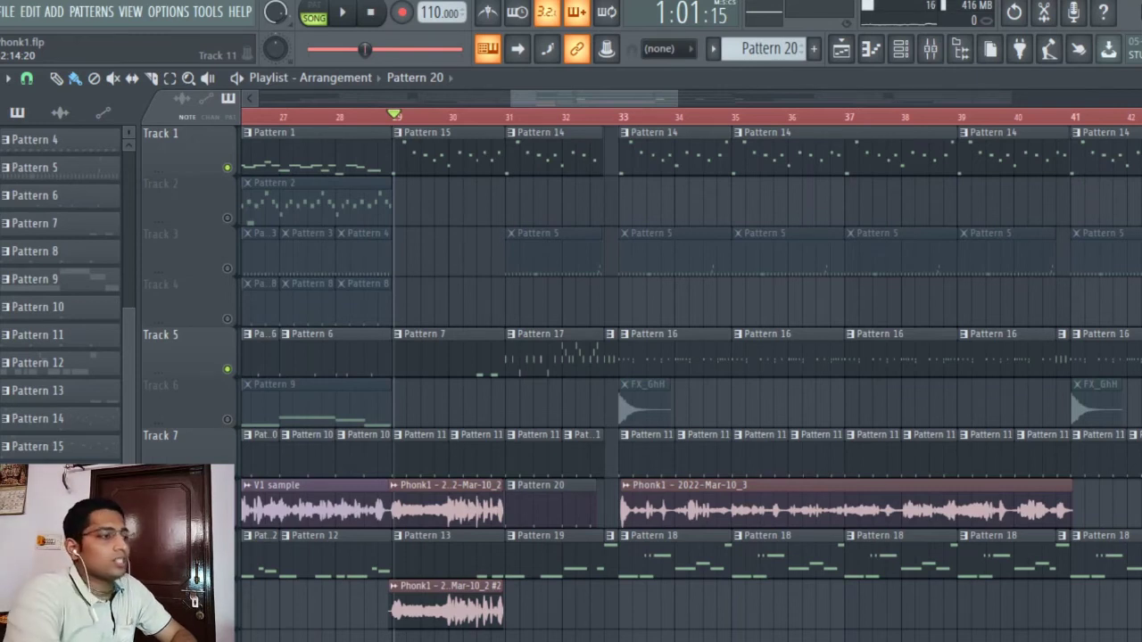
pyautogui.click(227, 419)
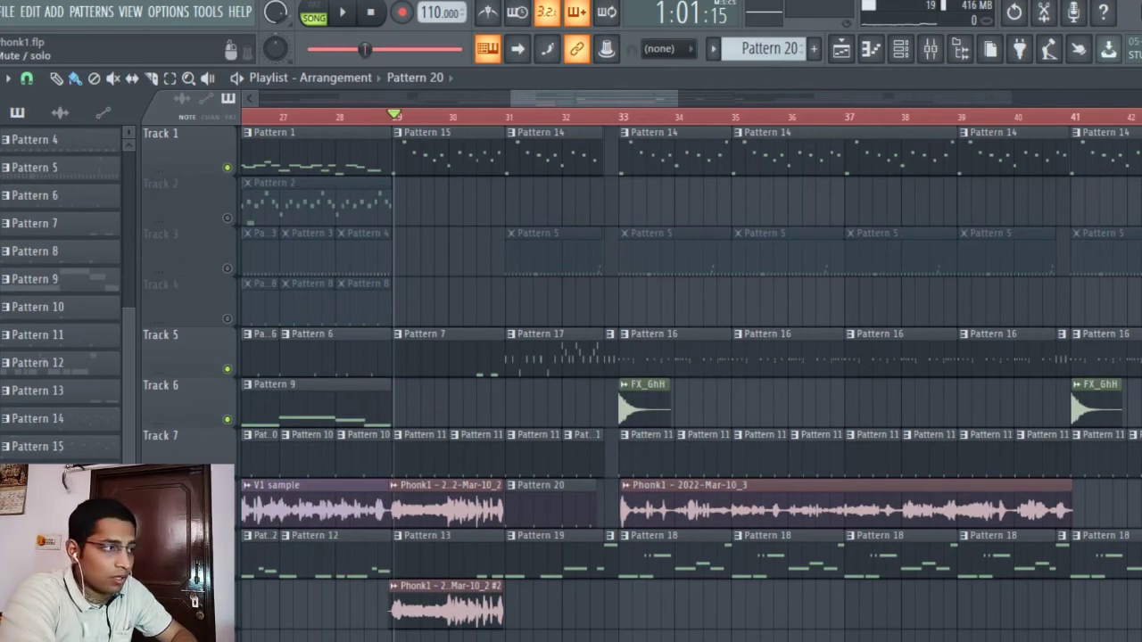
# Step: Unmute all playlist tracks and play the full arrangement from bar 29
pyautogui.rightClick(227, 268)
pyautogui.rightClick(227, 268)
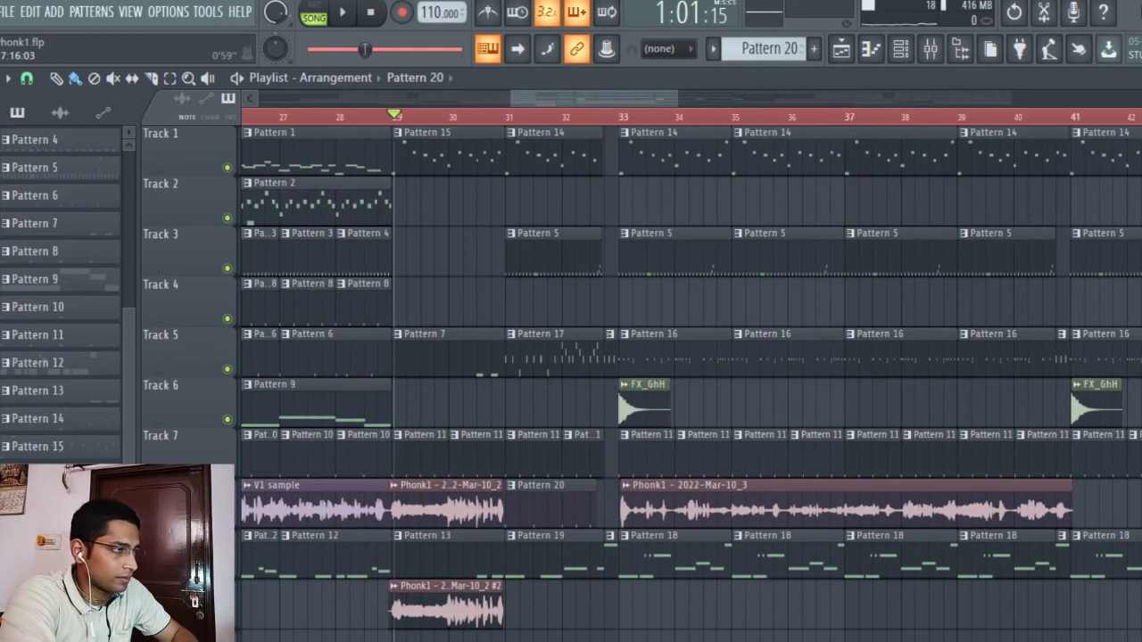
pyautogui.press('space')
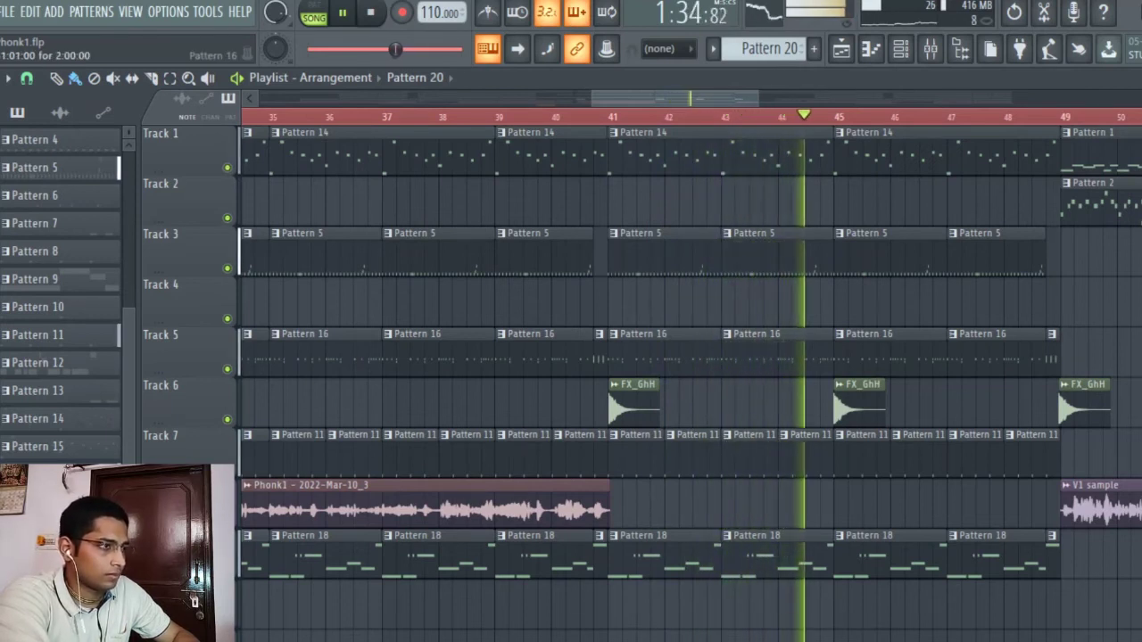
# Step: Show Pattern 16's snare notes in the piano roll and its steps in the channel rack, then stop playback
pyautogui.press('F7')
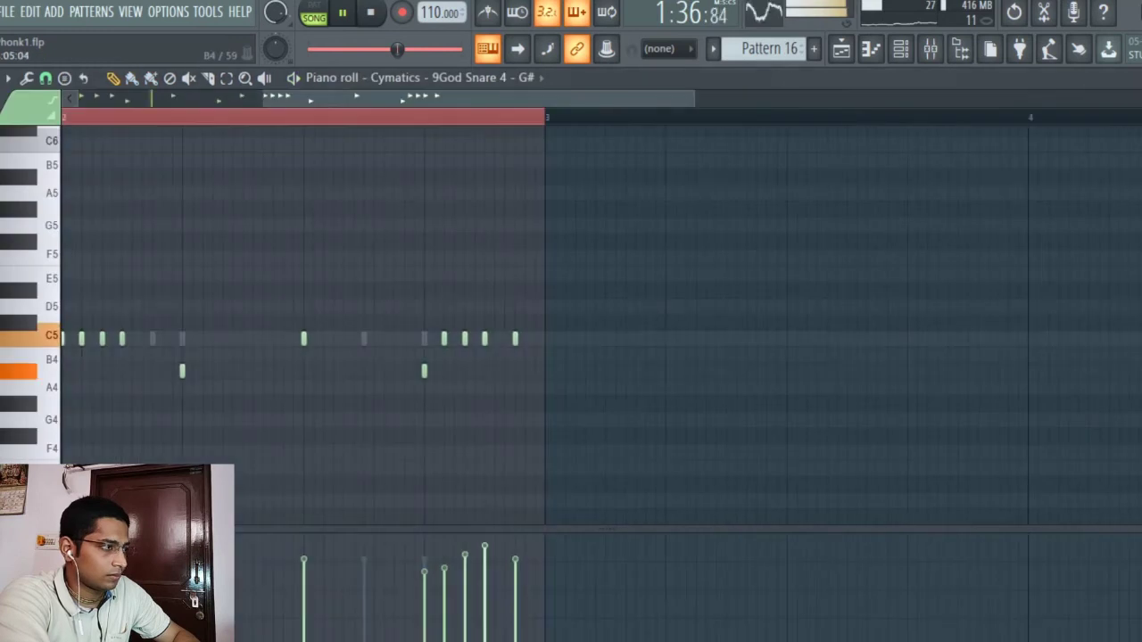
pyautogui.press('F6')
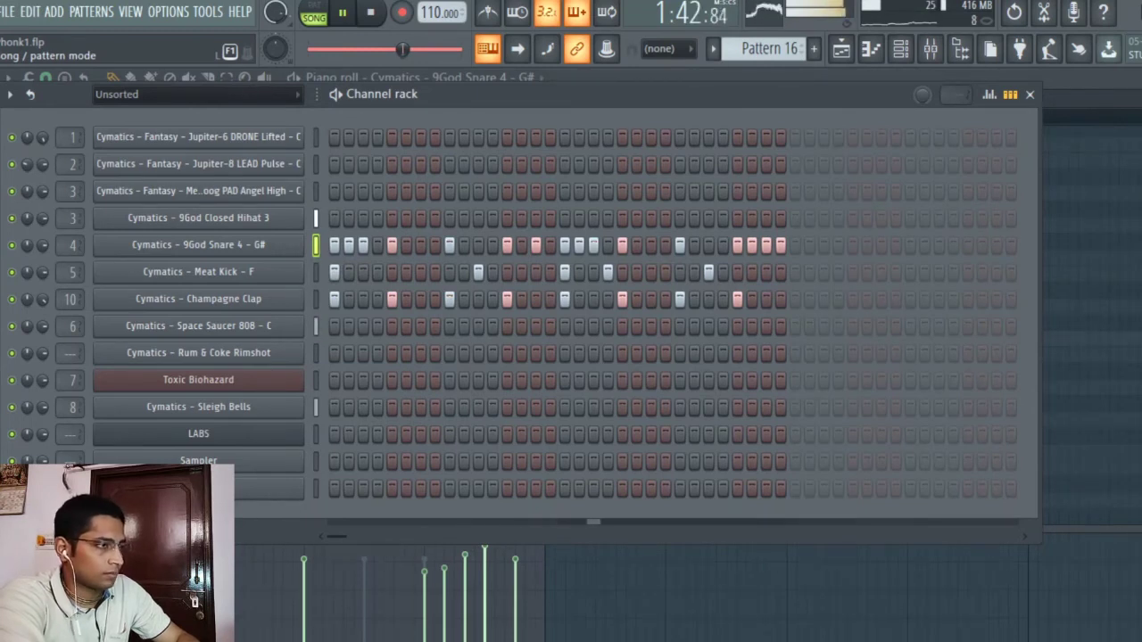
pyautogui.press('space')
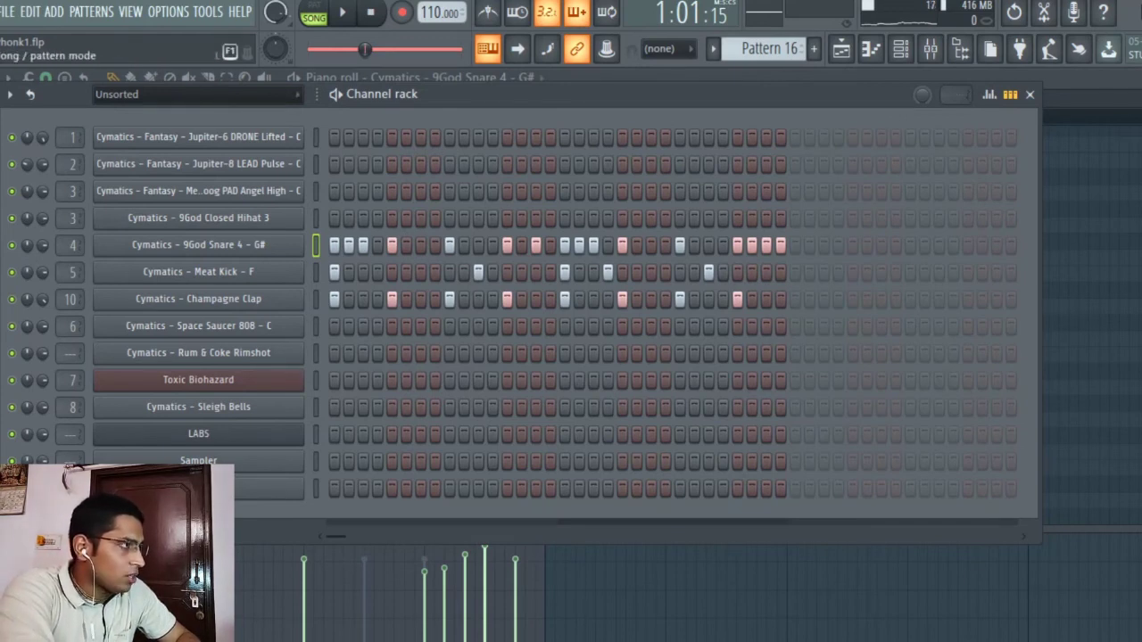
# Step: Audition Pattern 16 on its own in pattern mode, then return to the playlist
pyautogui.click(313, 10)
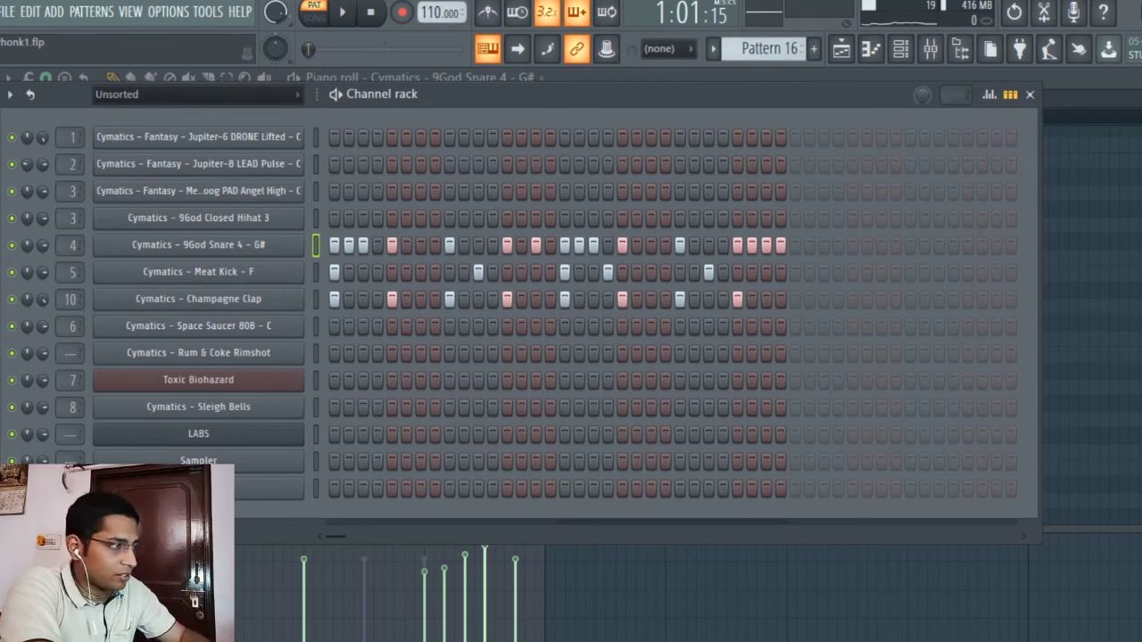
pyautogui.press('space')
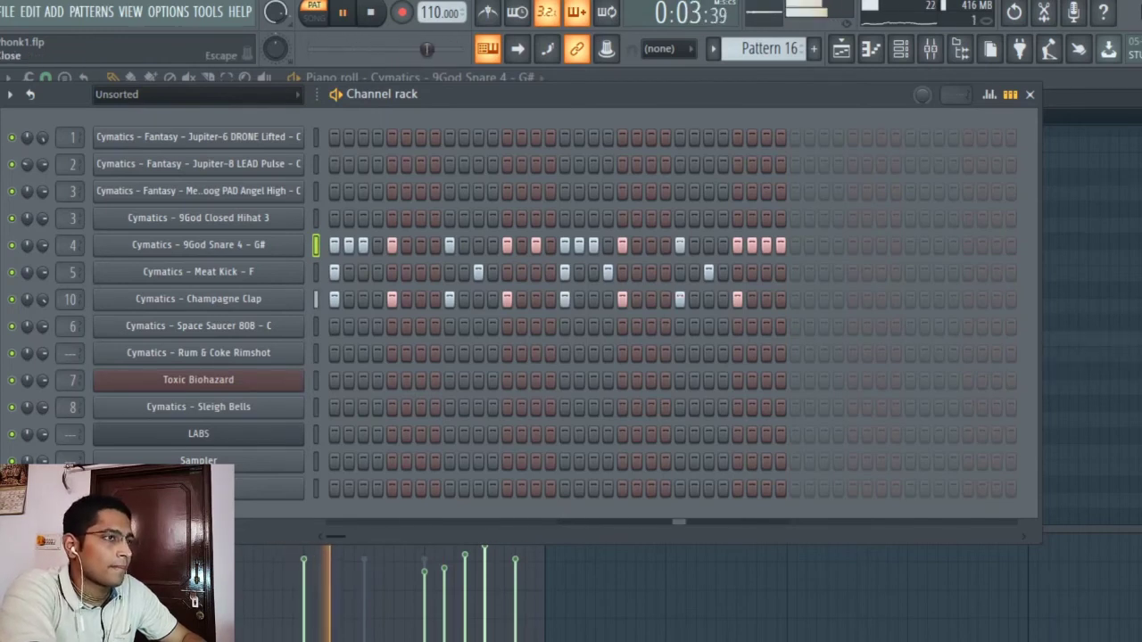
pyautogui.press('F5')
pyautogui.press('F6')
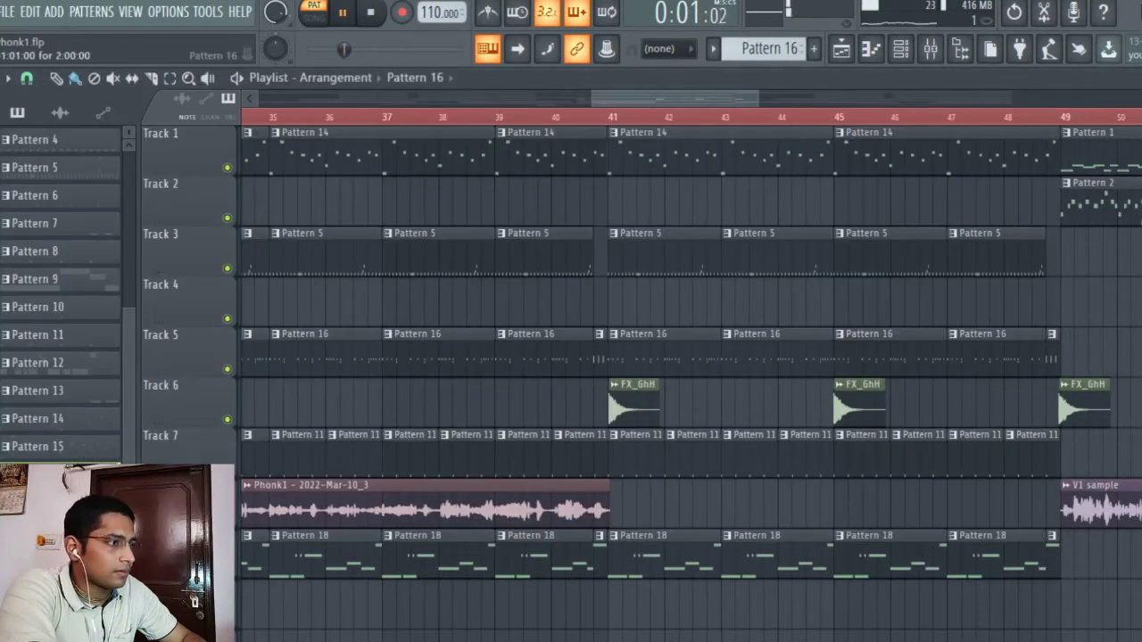
# Step: Solo Track 5 and play it in song mode from just before bar 41, adding Track 6 and Track 3, then stop
pyautogui.keyDown('ctrl'); pyautogui.click(226, 369); pyautogui.keyUp('ctrl')
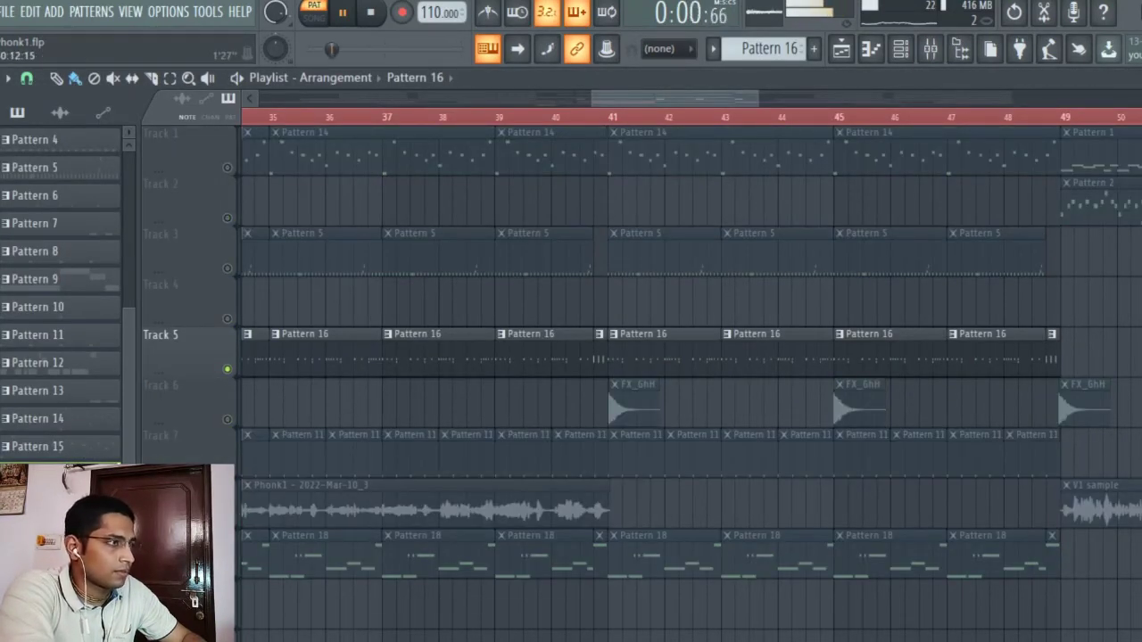
pyautogui.press('l')
pyautogui.click(226, 420)
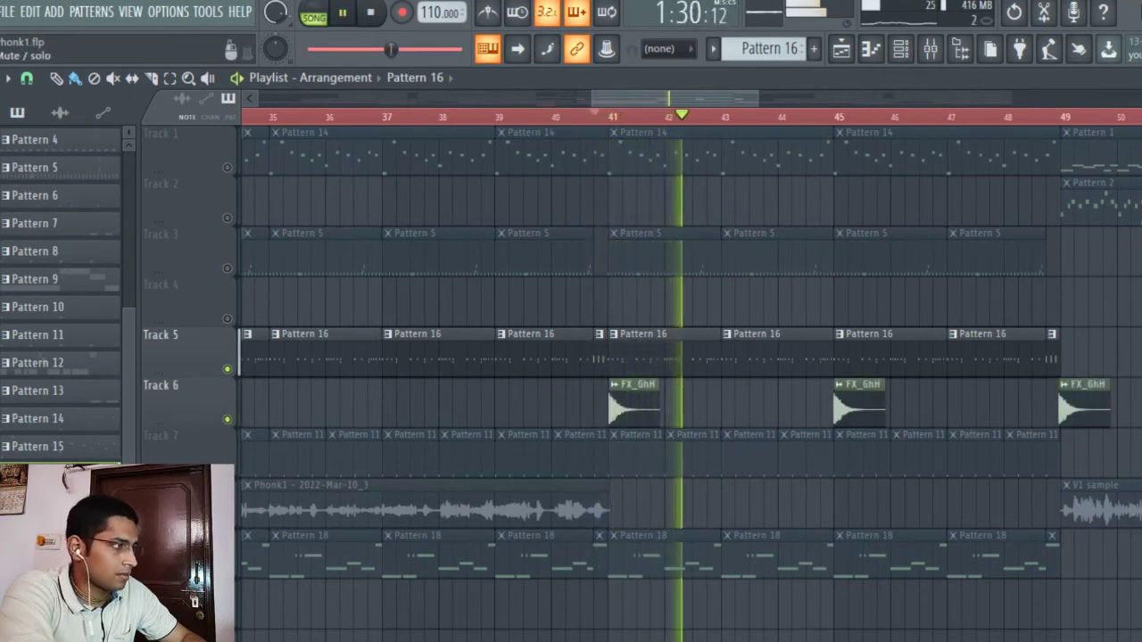
pyautogui.click(227, 267)
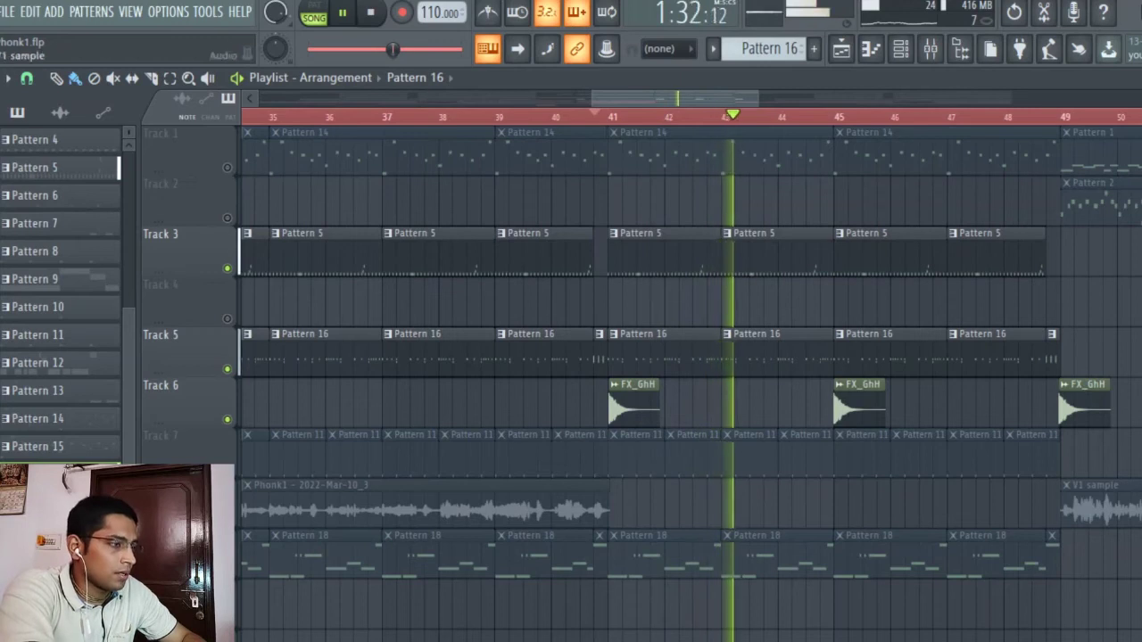
pyautogui.press('space')
# Step: Enable Track 1 and audition its Pattern 14 together with Tracks 3, 5 and 6 from just before bar 41
pyautogui.click(227, 167)
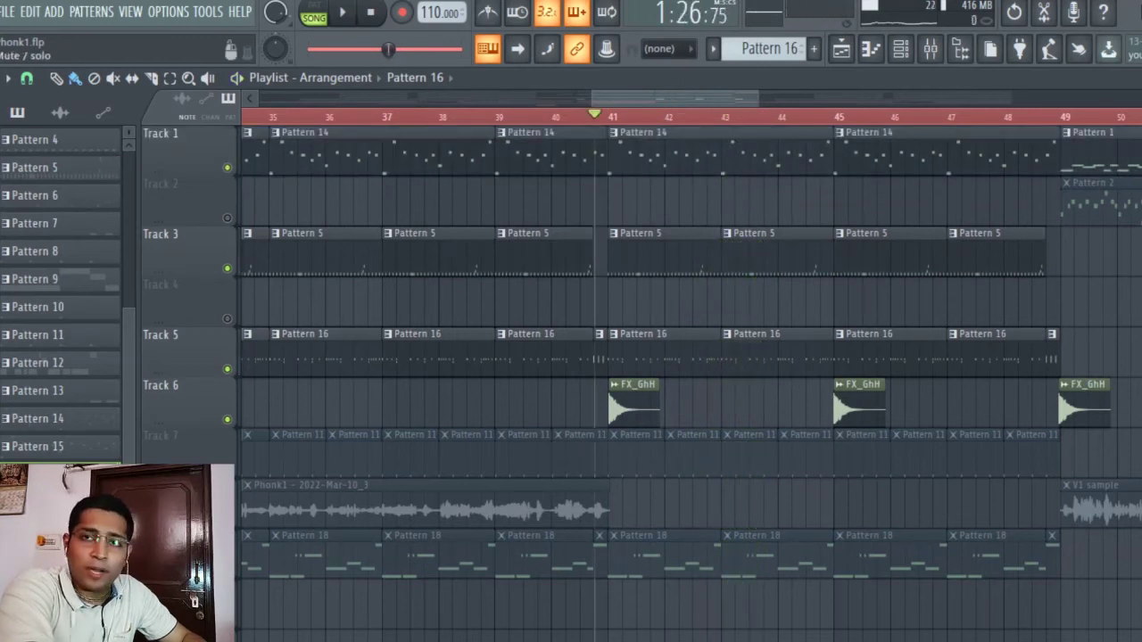
pyautogui.press('space')
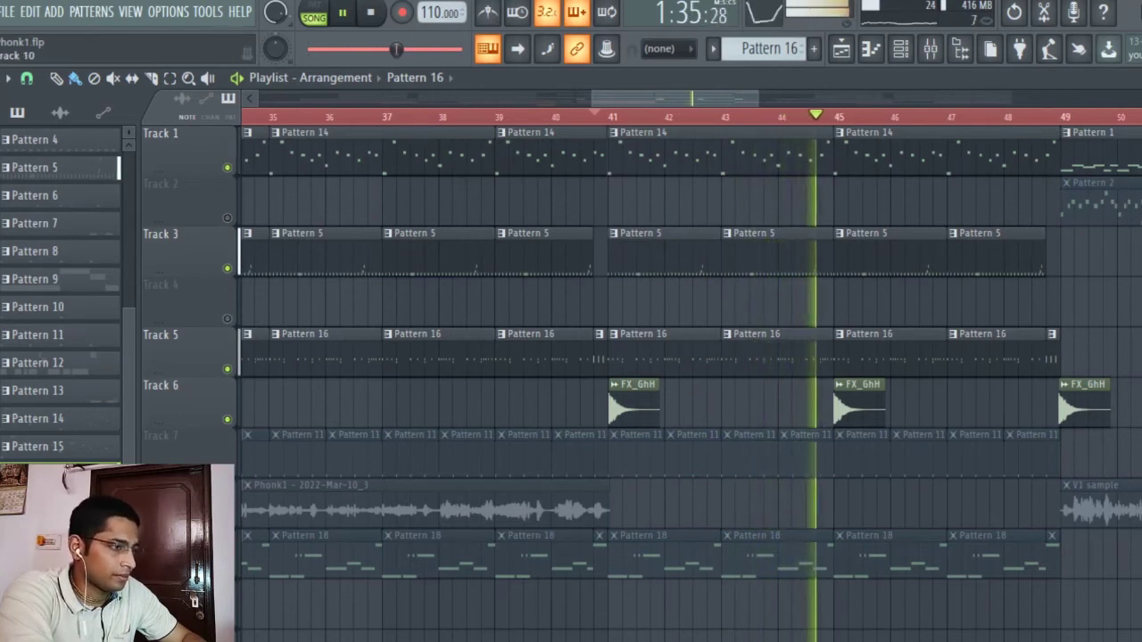
pyautogui.press('space')
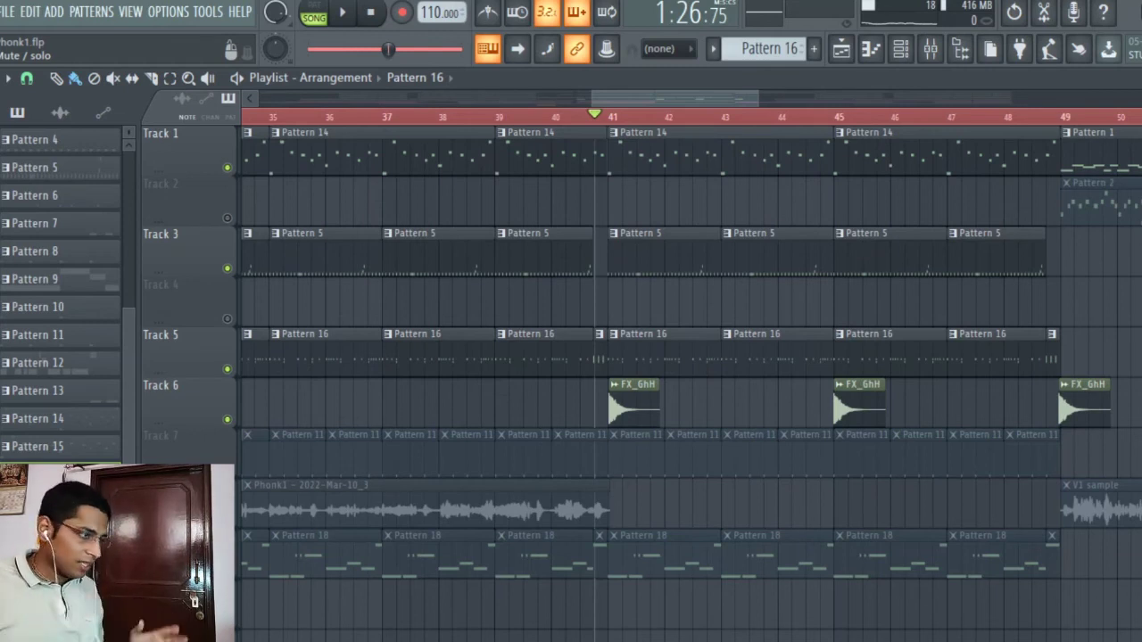
# Step: Unmute all playlist tracks again and play the full mix from just before bar 41 to near bar 49
pyautogui.hotkey('ctrl', 'z')
pyautogui.press('space')
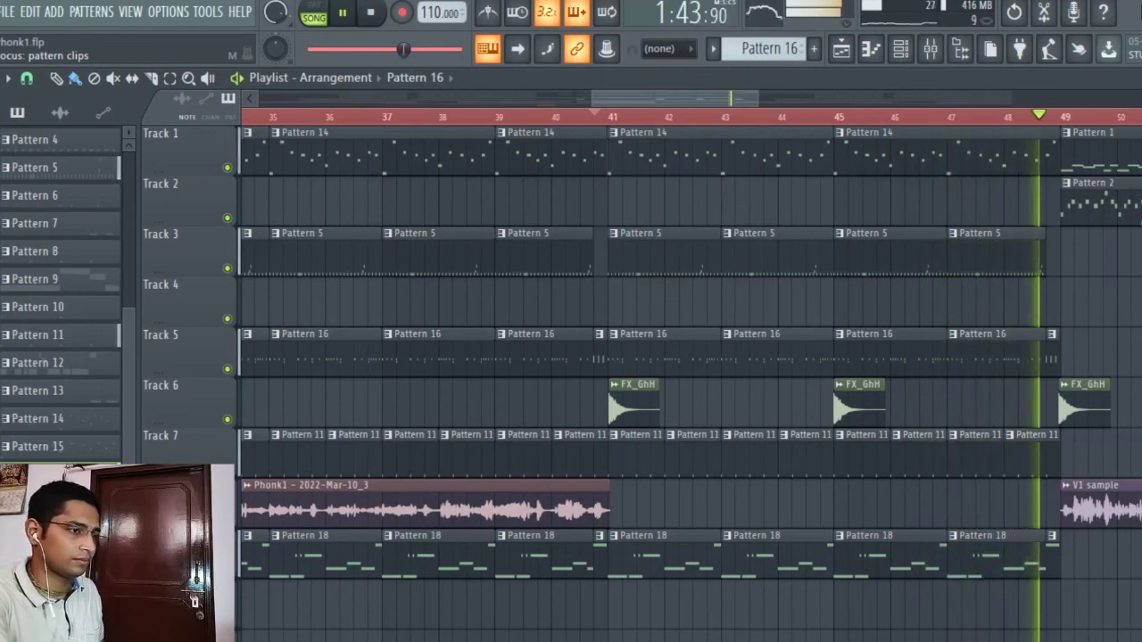
pyautogui.press('space')
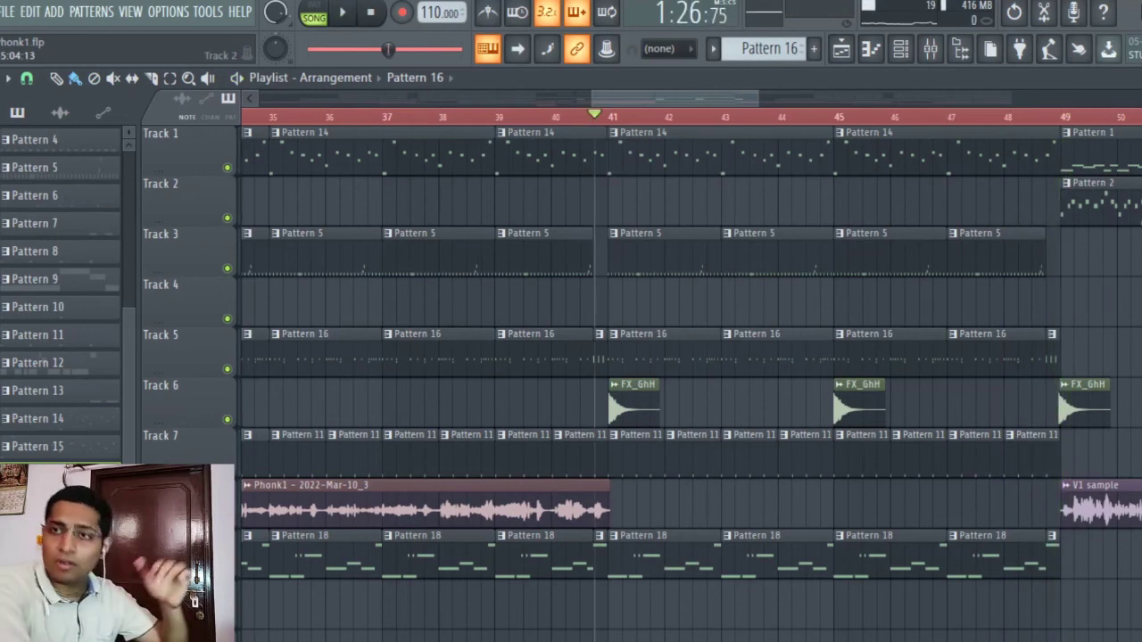